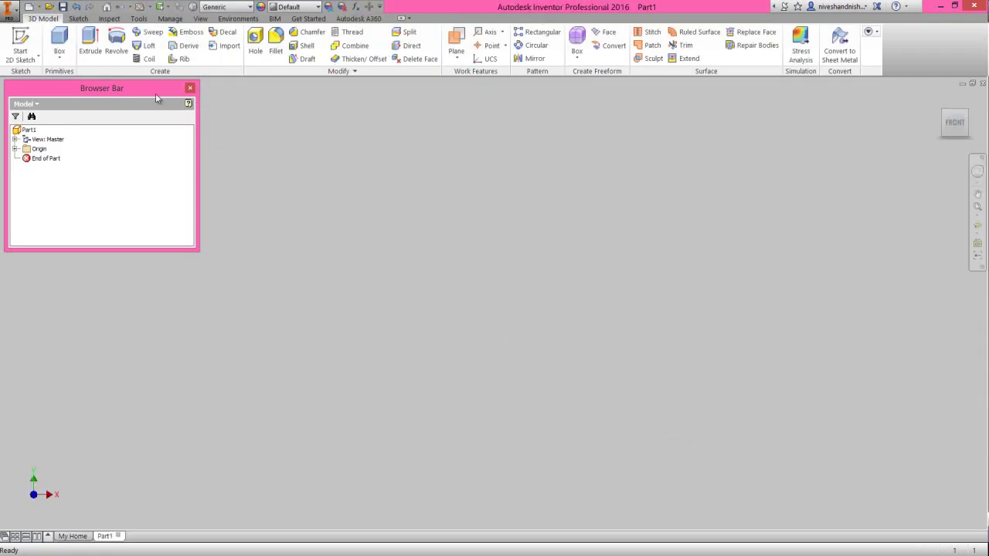
# - Start the Revolve feature and create its 2D sketch on the front (XY) origin plane
pyautogui.click(117, 43)
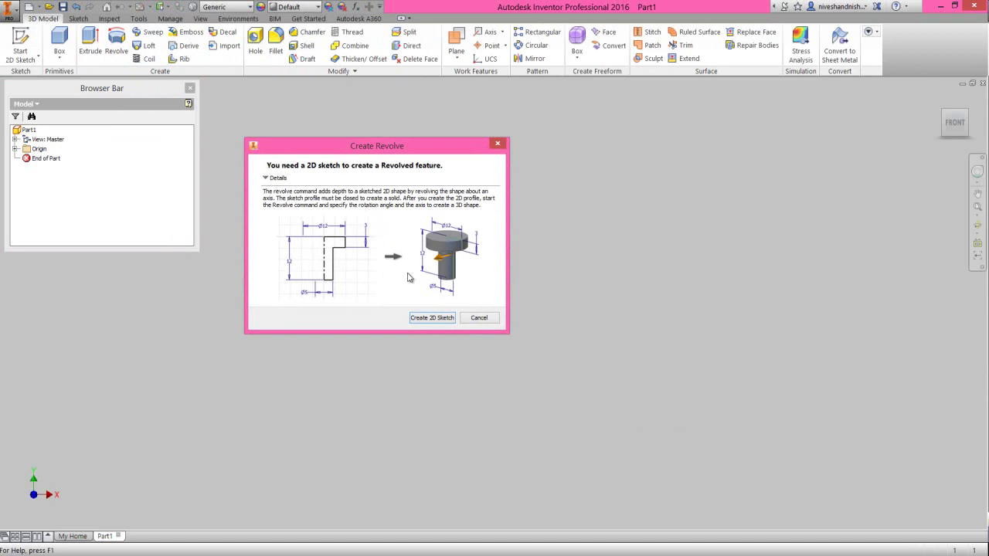
pyautogui.click(434, 318)
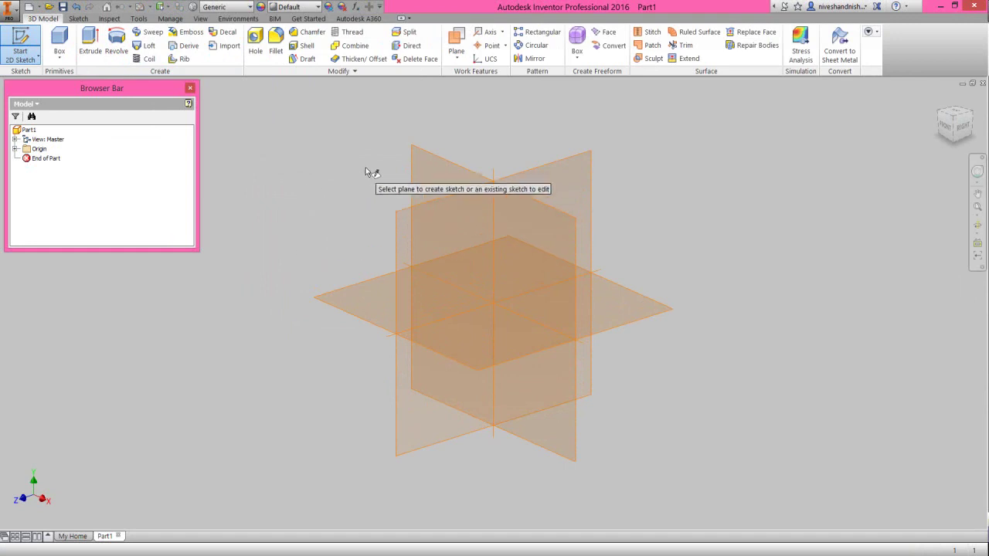
pyautogui.click(413, 175)
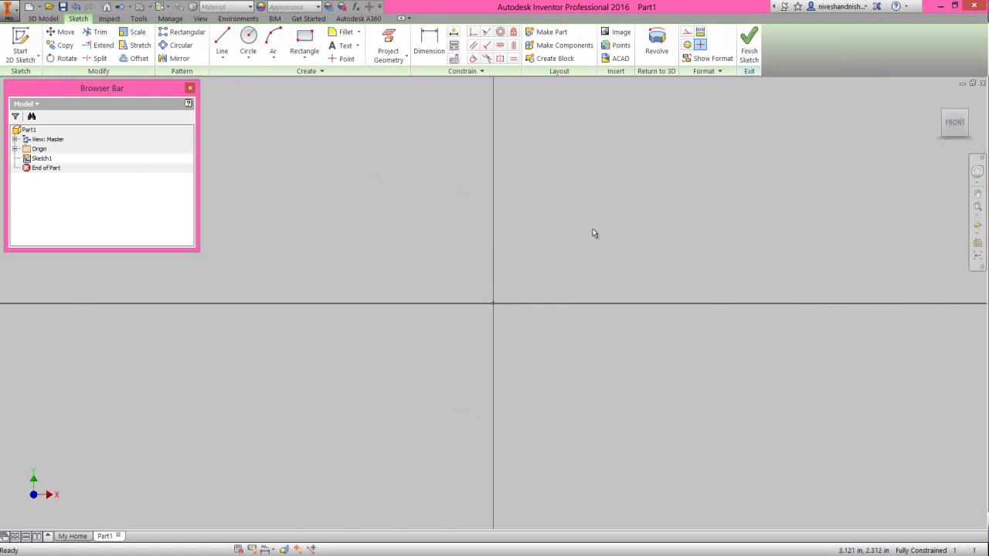
pyautogui.click(978, 207)
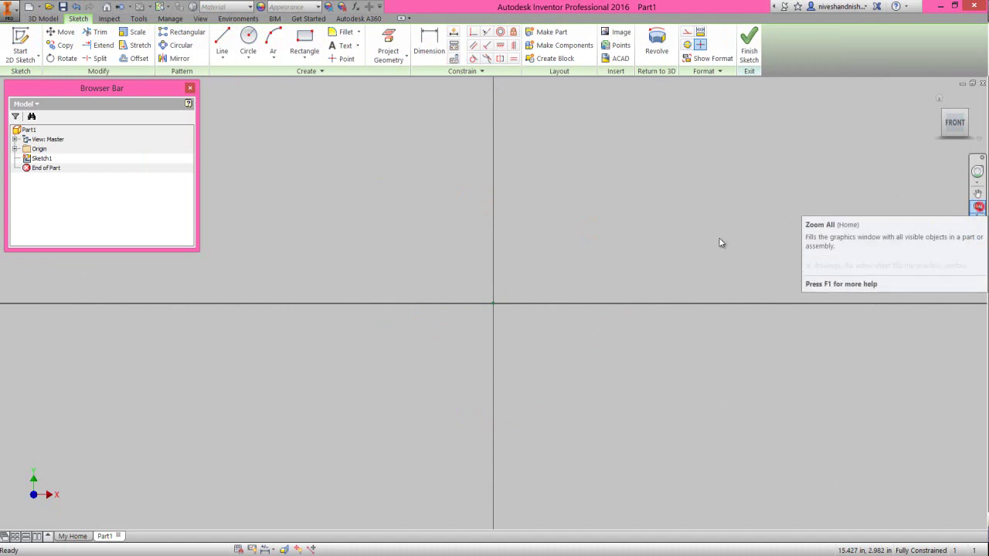
pyautogui.click(568, 248)
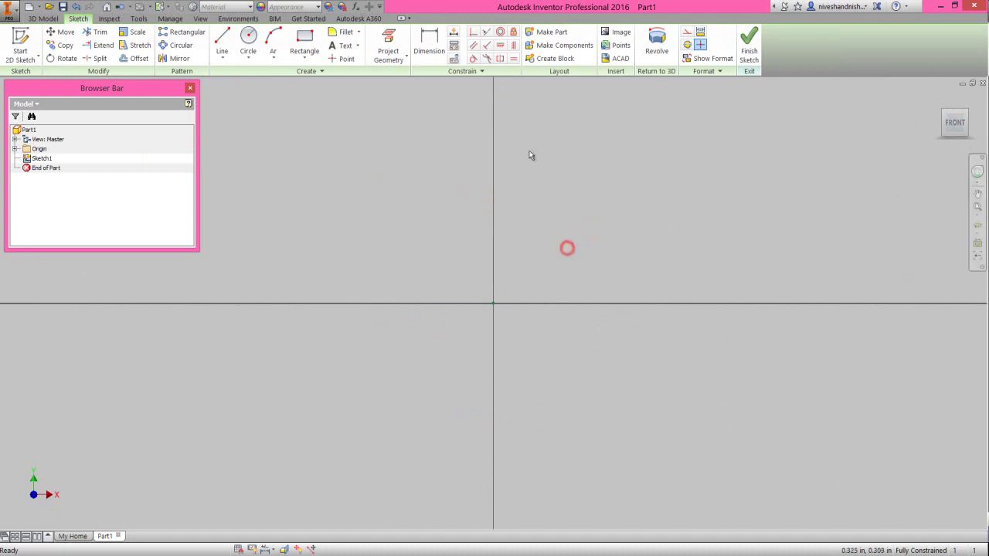
# - Project the YZ and XZ origin planes into the sketch as reference lines
pyautogui.click(390, 37)
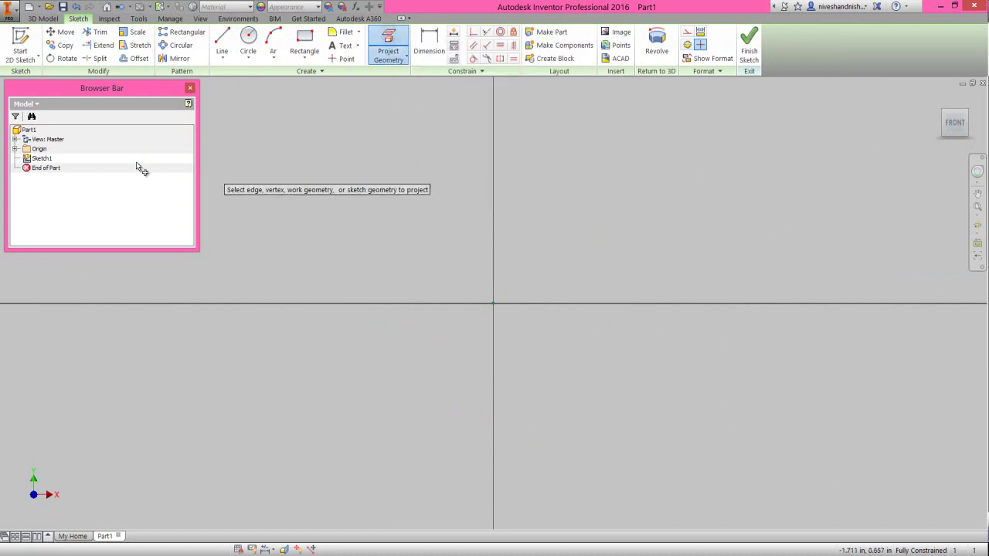
pyautogui.click(15, 149)
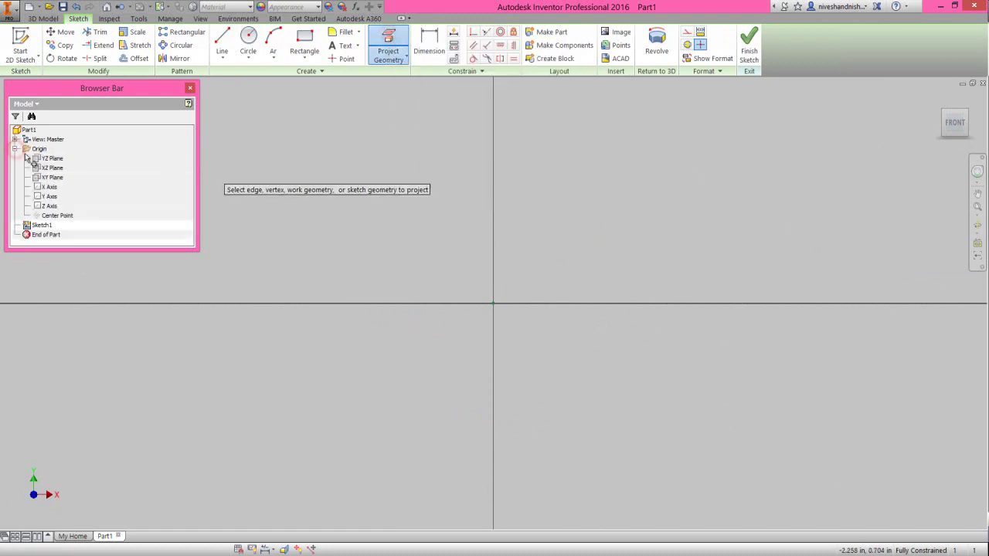
pyautogui.click(55, 160)
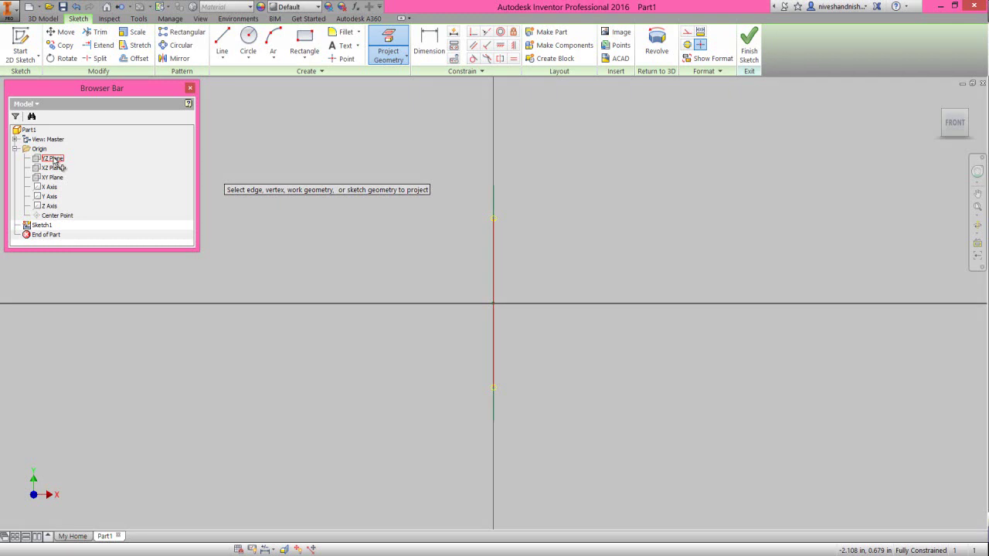
pyautogui.click(57, 169)
pyautogui.rightClick(546, 203)
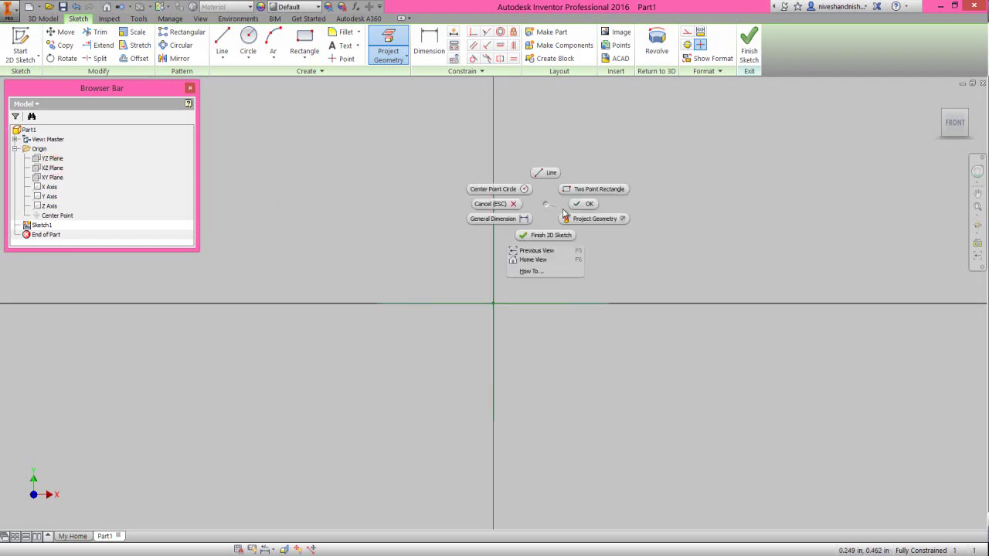
pyautogui.click(584, 203)
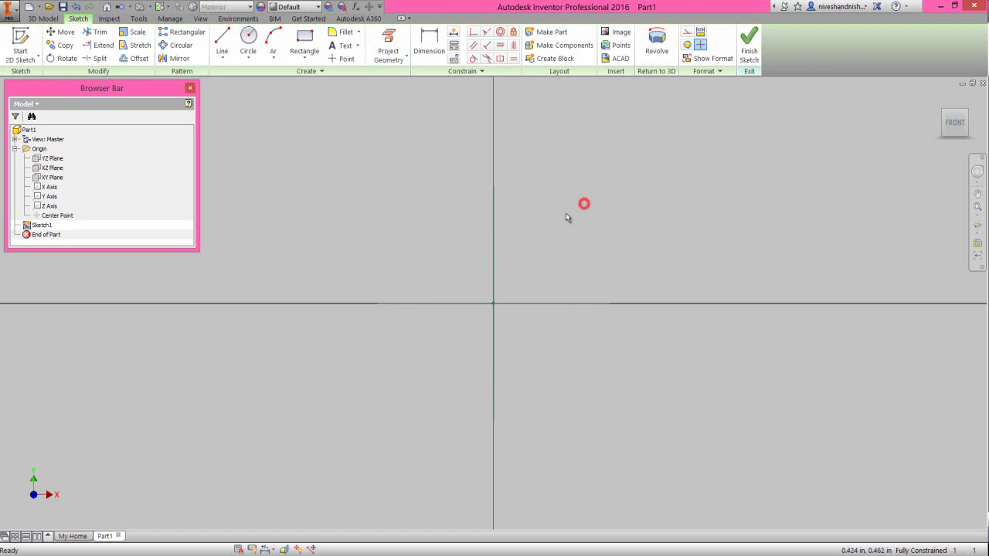
# - Convert the projected vertical line to construction geometry and the projected horizontal line to a centerline
pyautogui.click(491, 232)
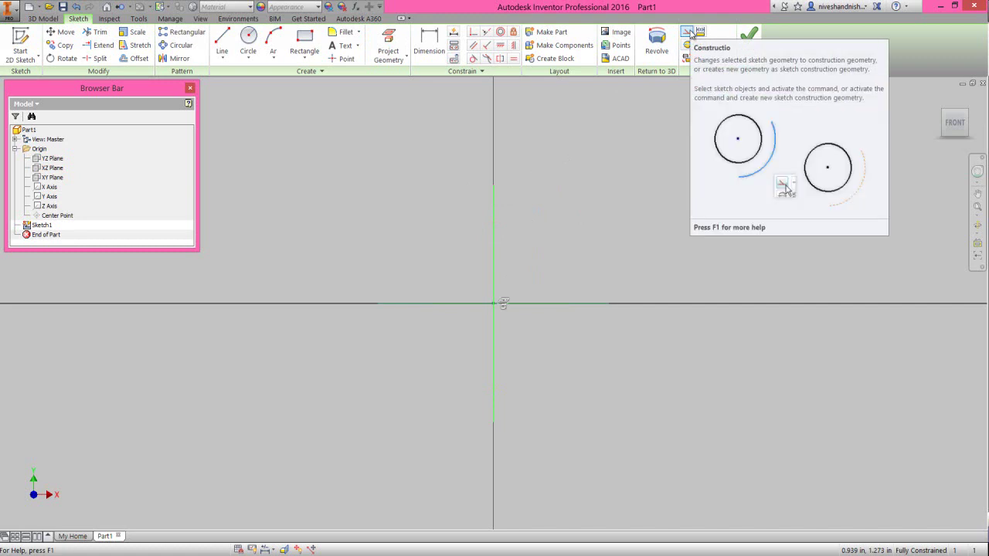
pyautogui.click(690, 34)
pyautogui.click(560, 214)
pyautogui.click(540, 304)
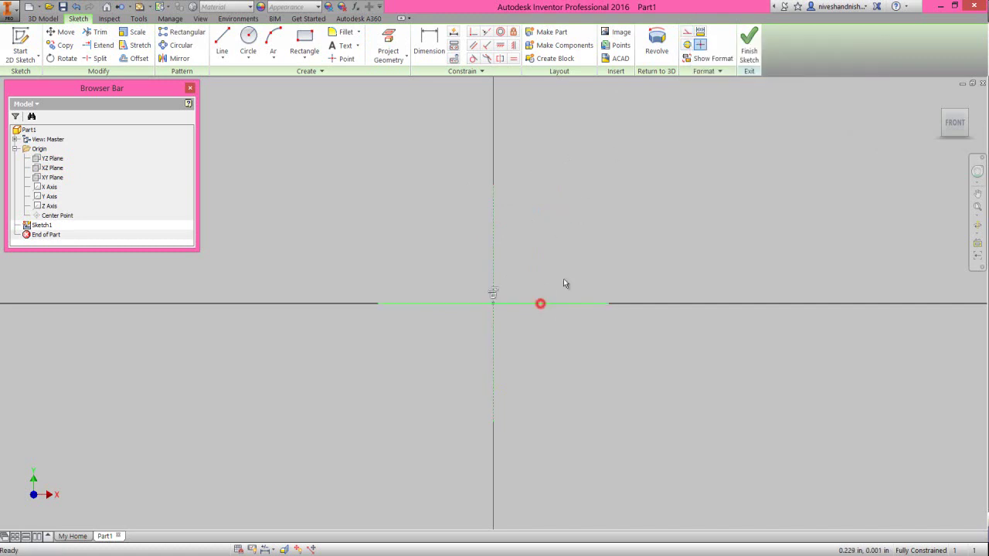
pyautogui.click(687, 45)
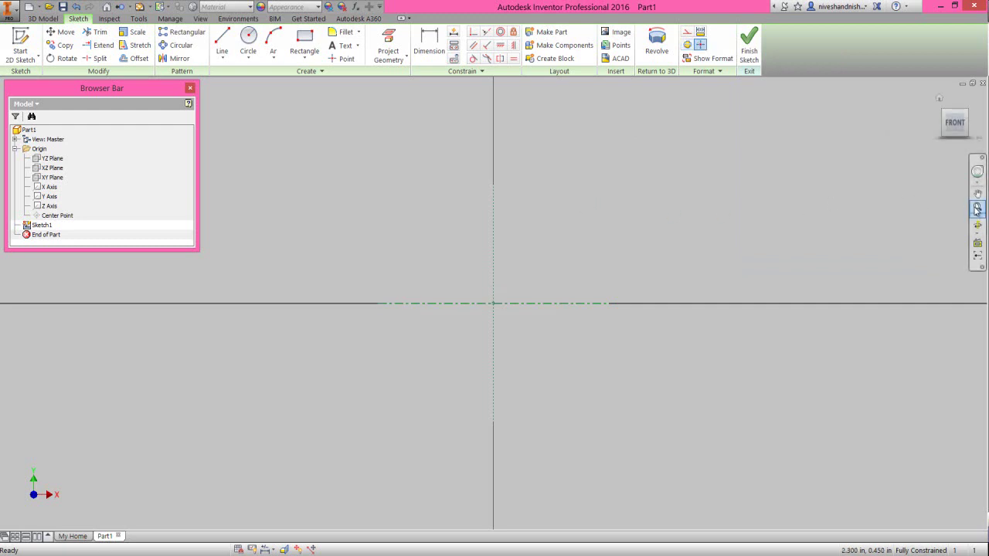
# - Draw two short vertical lines upward from the centerline, about 0.34 in left and 0.30 in right of the origin
pyautogui.scroll(2, 587, 270)
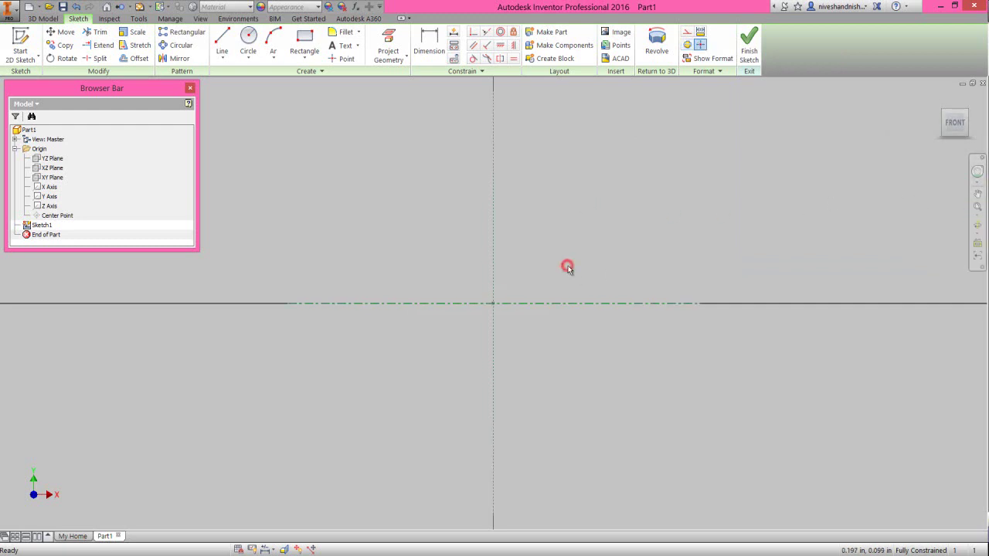
pyautogui.rightClick(576, 256)
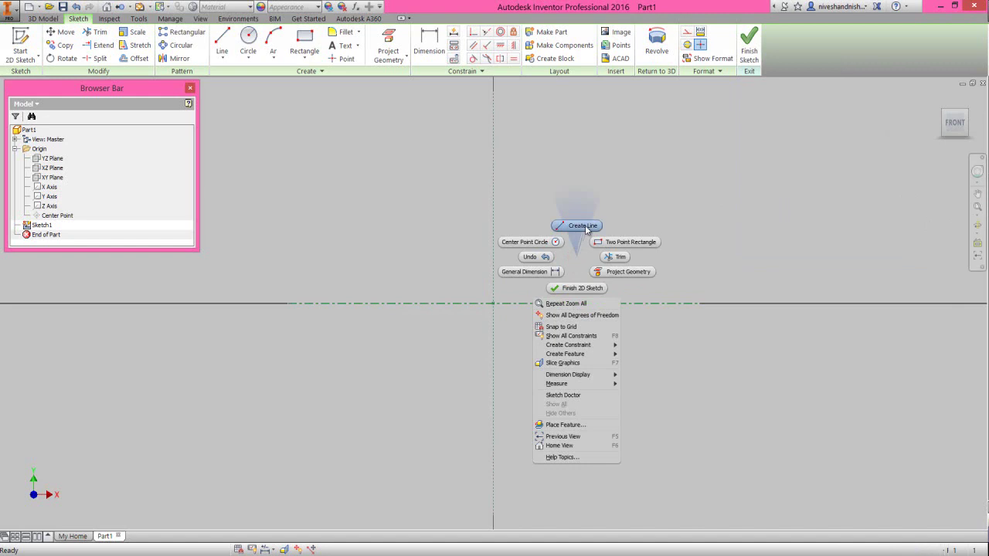
pyautogui.click(583, 225)
pyautogui.click(365, 303)
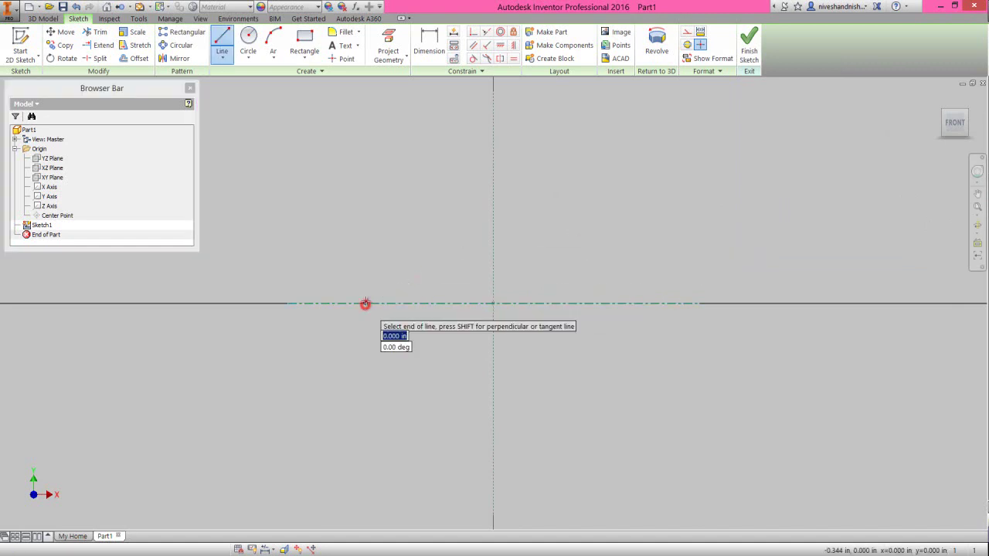
pyautogui.click(364, 272)
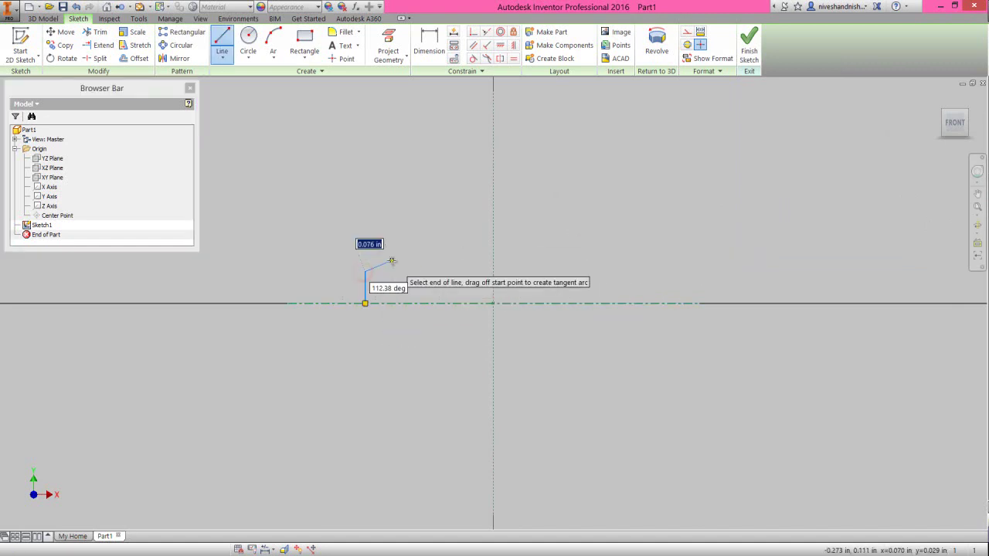
pyautogui.rightClick(392, 264)
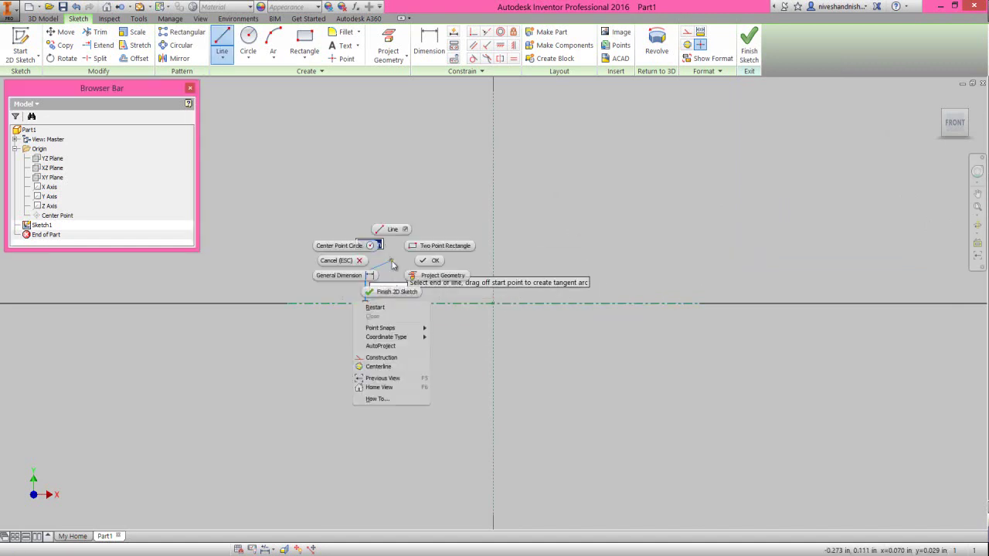
pyautogui.click(375, 307)
pyautogui.click(601, 302)
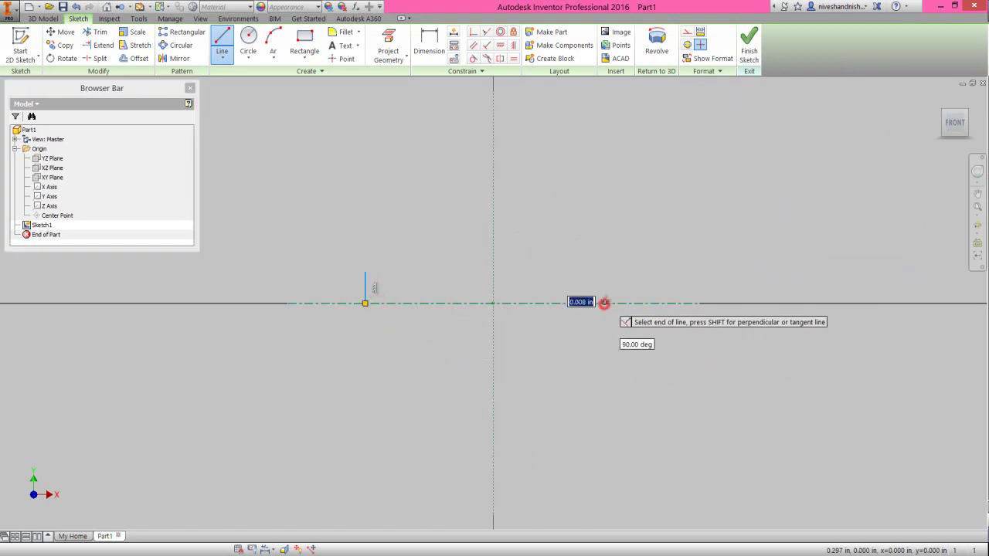
pyautogui.rightClick(632, 232)
pyautogui.click(662, 234)
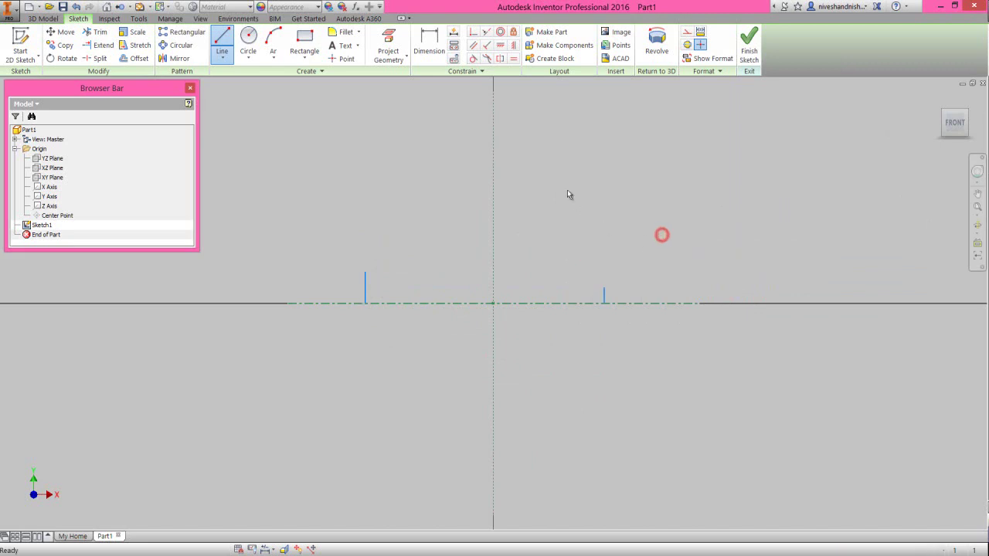
# - Make the two short vertical lines symmetric about the vertical construction line
pyautogui.click(500, 60)
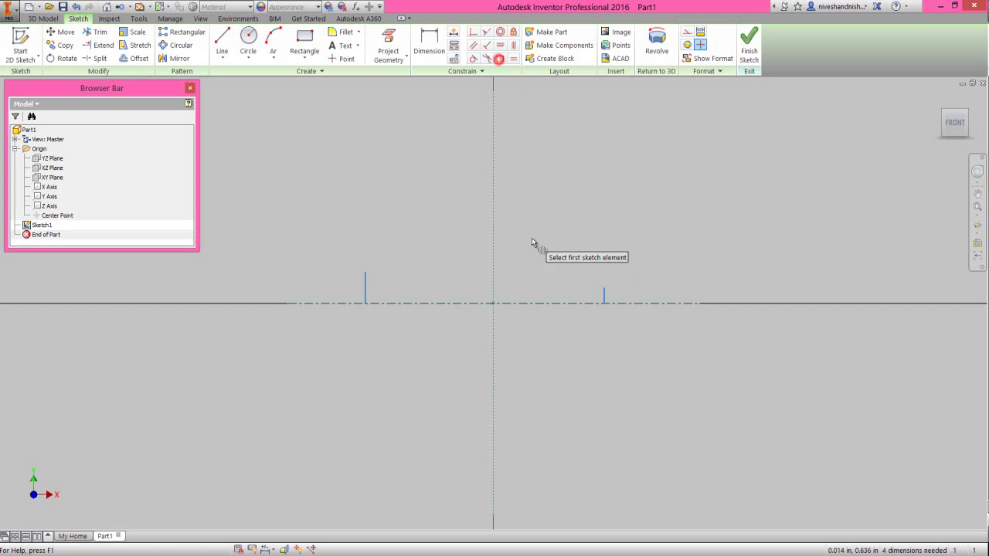
pyautogui.click(604, 297)
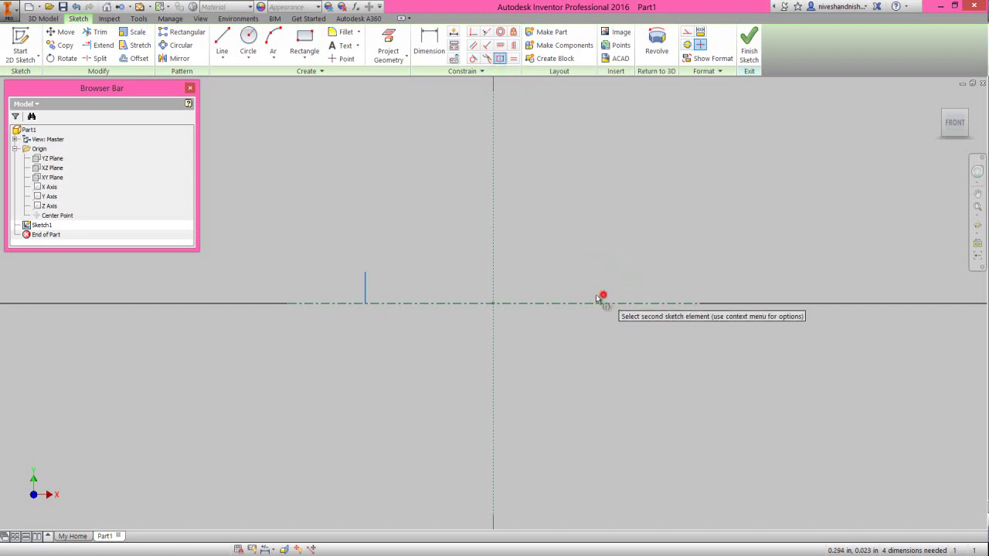
pyautogui.click(368, 295)
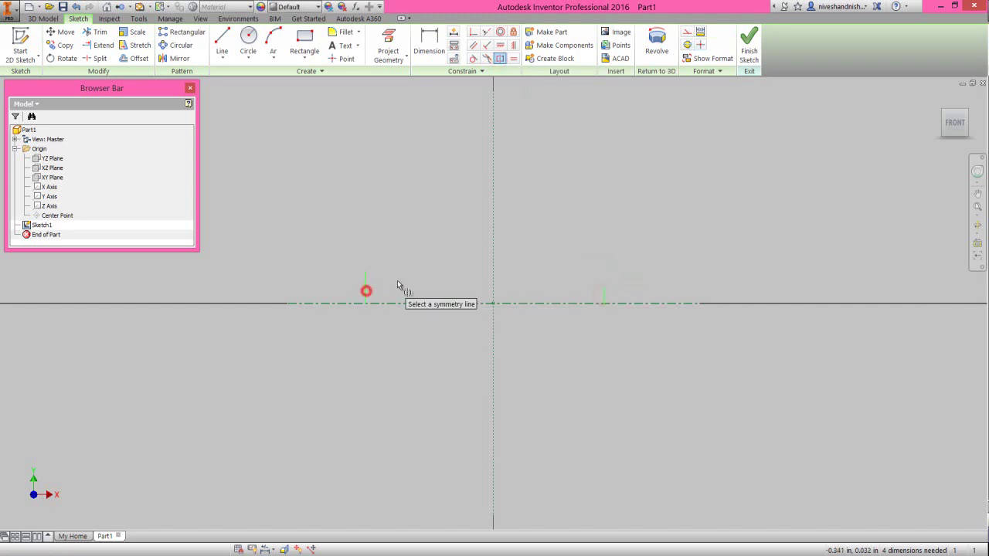
pyautogui.click(493, 272)
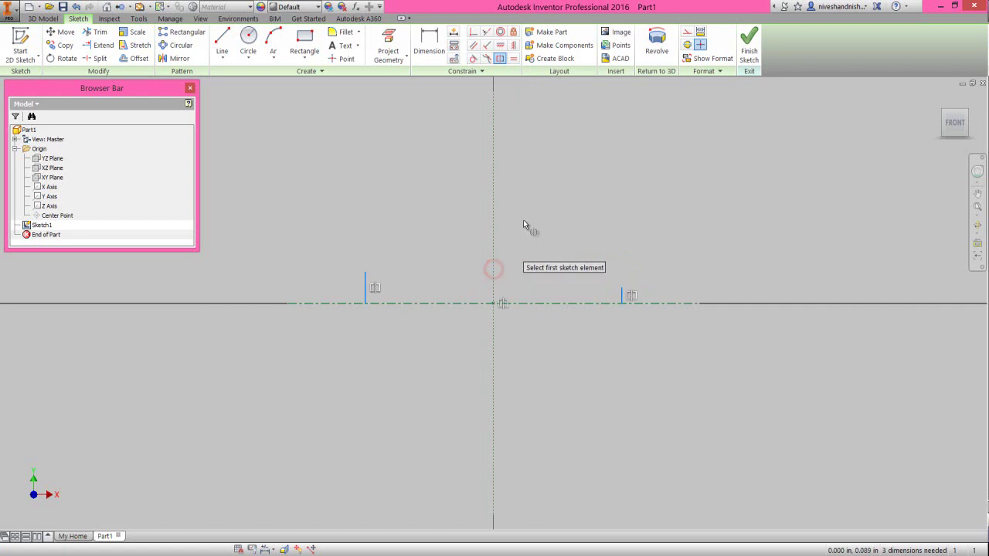
# - Dimension the horizontal distance between the two short vertical lines as 5 in
pyautogui.rightClick(537, 185)
pyautogui.click(504, 199)
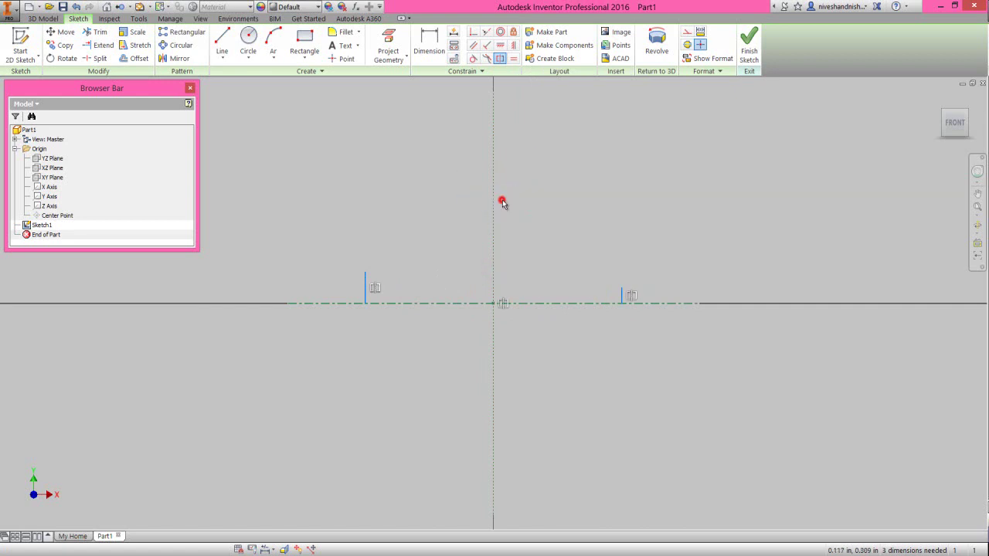
pyautogui.click(367, 289)
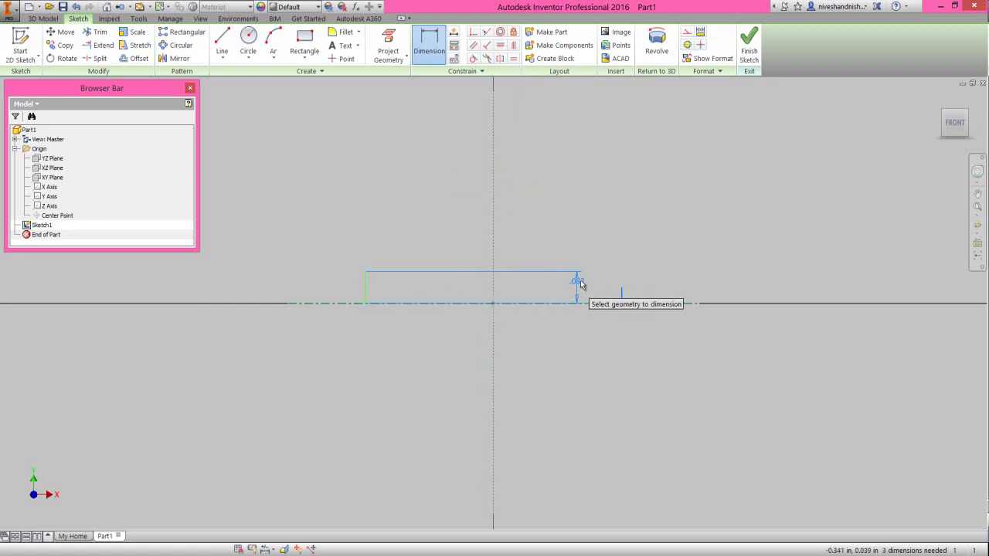
pyautogui.click(621, 298)
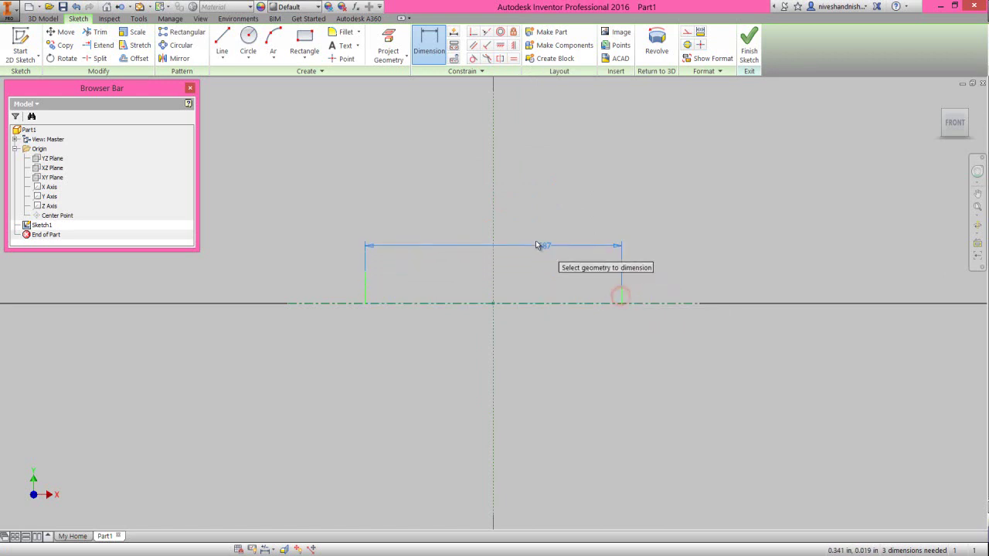
pyautogui.click(523, 234)
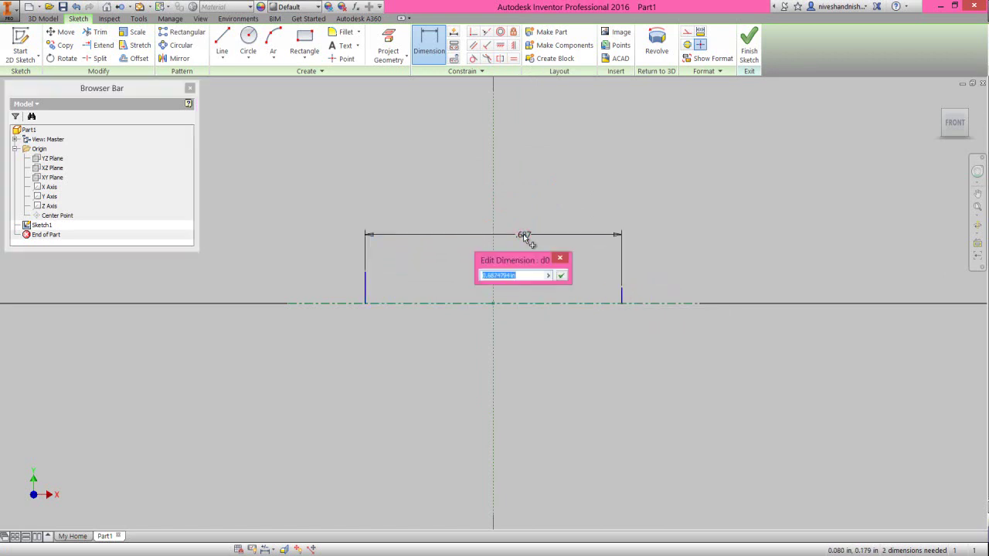
pyautogui.press('BackSpace')
pyautogui.hotkey('ctrl', 'z')
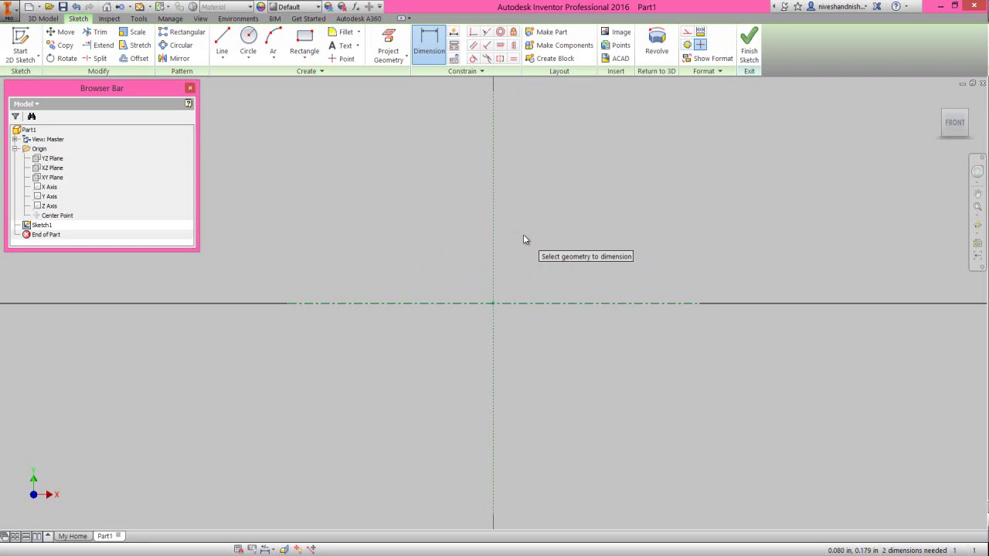
pyautogui.click(976, 210)
pyautogui.rightClick(435, 262)
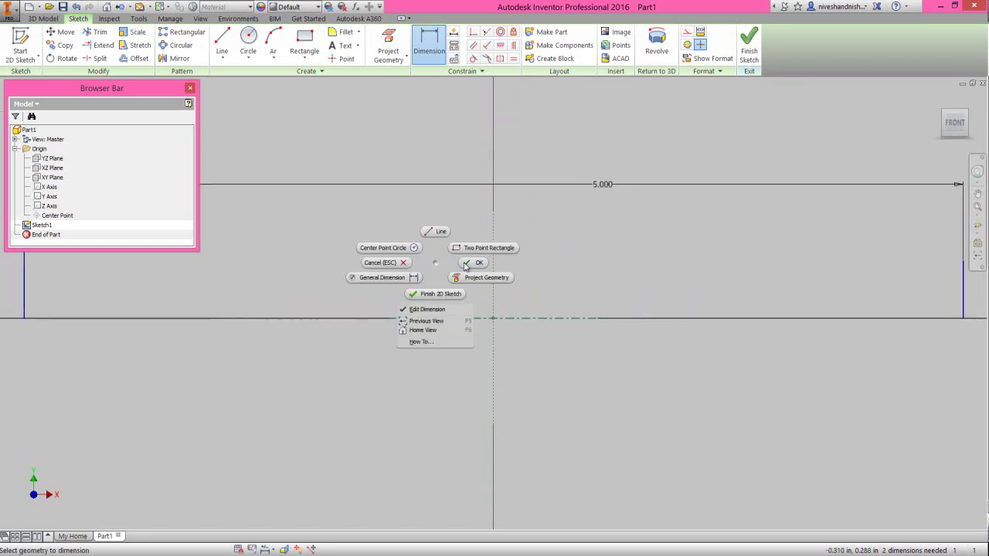
pyautogui.click(474, 262)
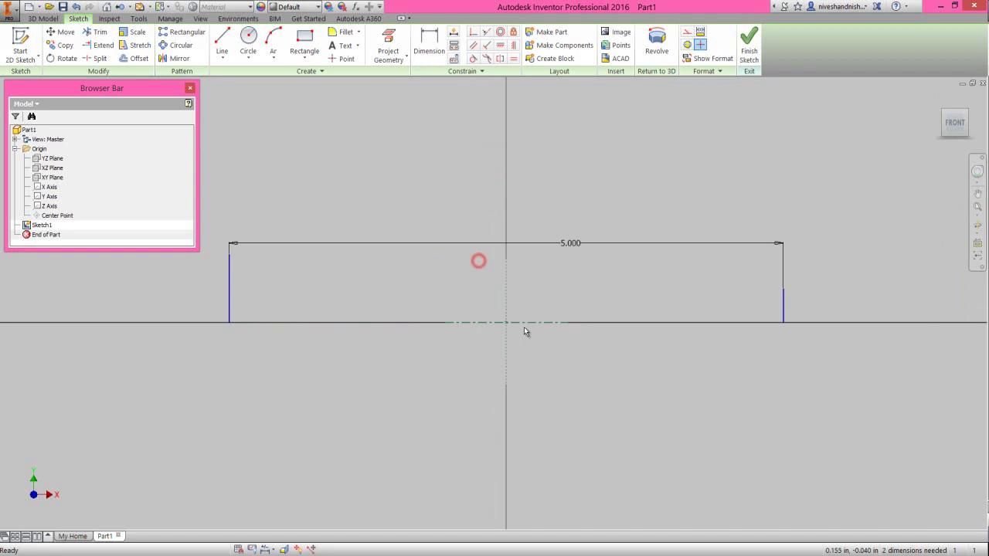
# - Add a diameter dimension of 0.25 in between the left vertical line's upper end and the centerline
pyautogui.rightClick(461, 204)
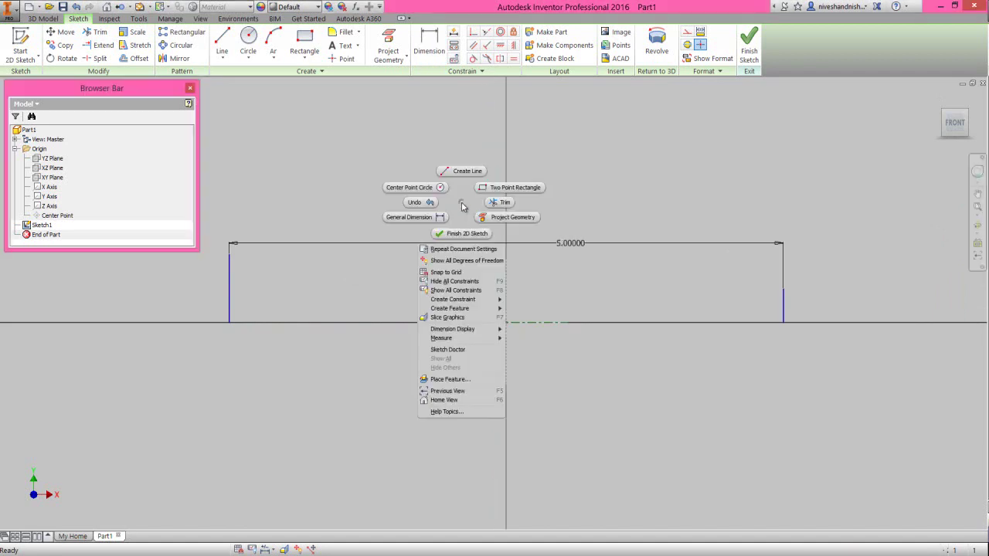
pyautogui.click(441, 219)
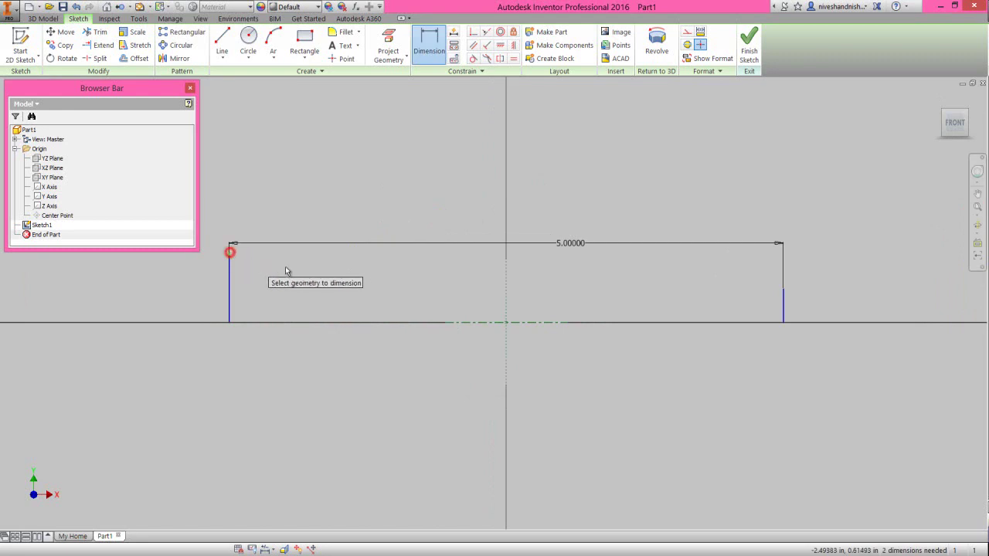
pyautogui.click(482, 322)
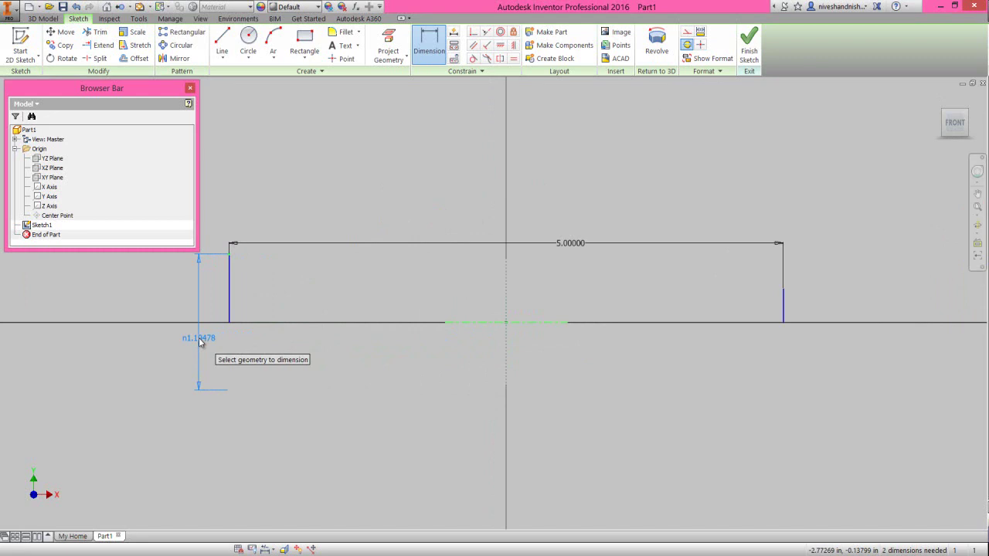
pyautogui.click(199, 338)
pyautogui.write('.25')
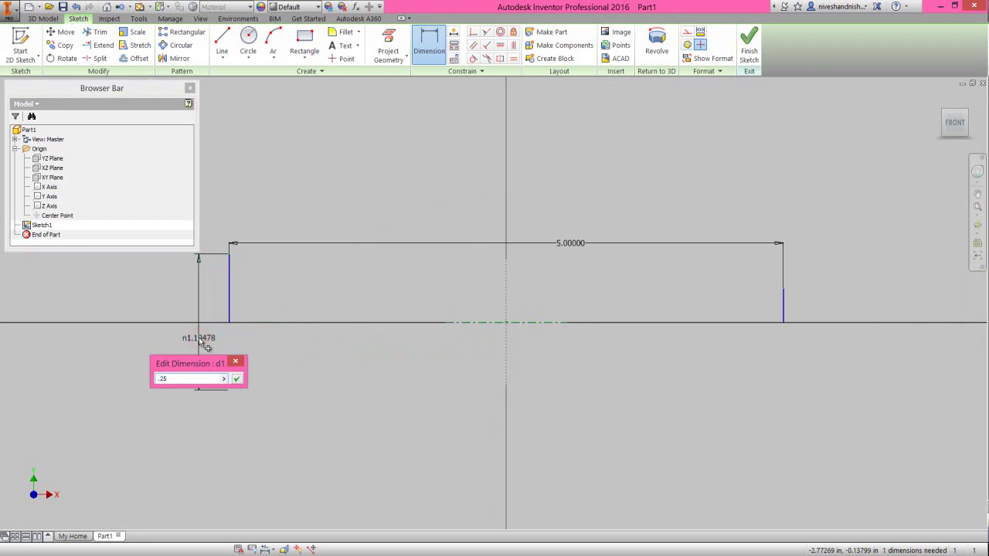
pyautogui.press('Return')
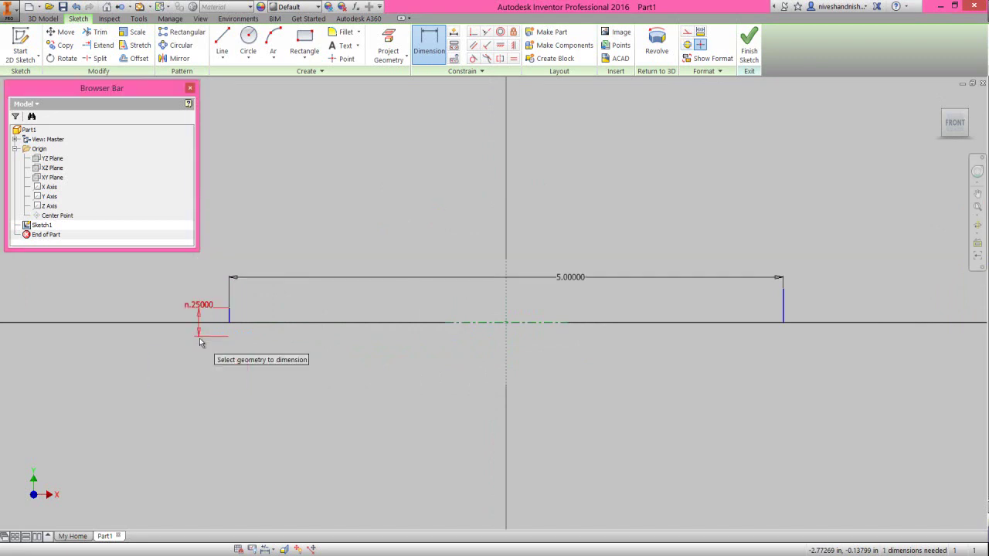
# - Add a diameter dimension of 0.472 in between the right vertical line's upper end and the centerline
pyautogui.click(297, 303)
pyautogui.click(783, 291)
pyautogui.click(530, 322)
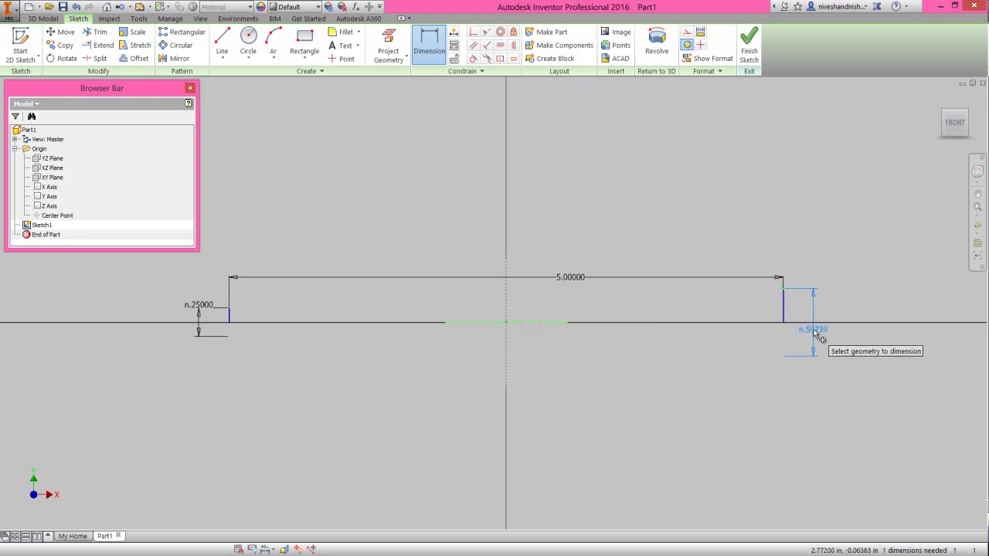
pyautogui.click(813, 329)
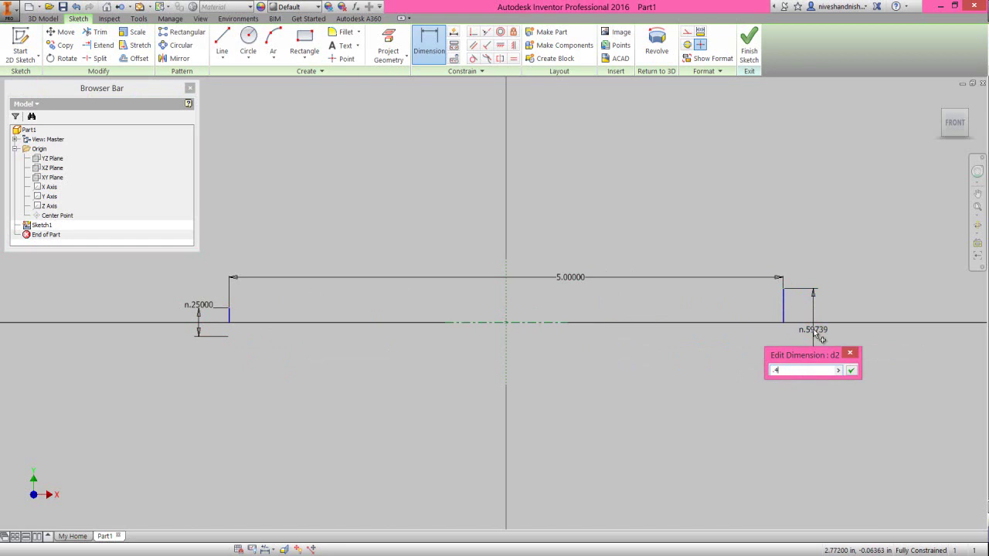
pyautogui.write('.472')
pyautogui.press('Return')
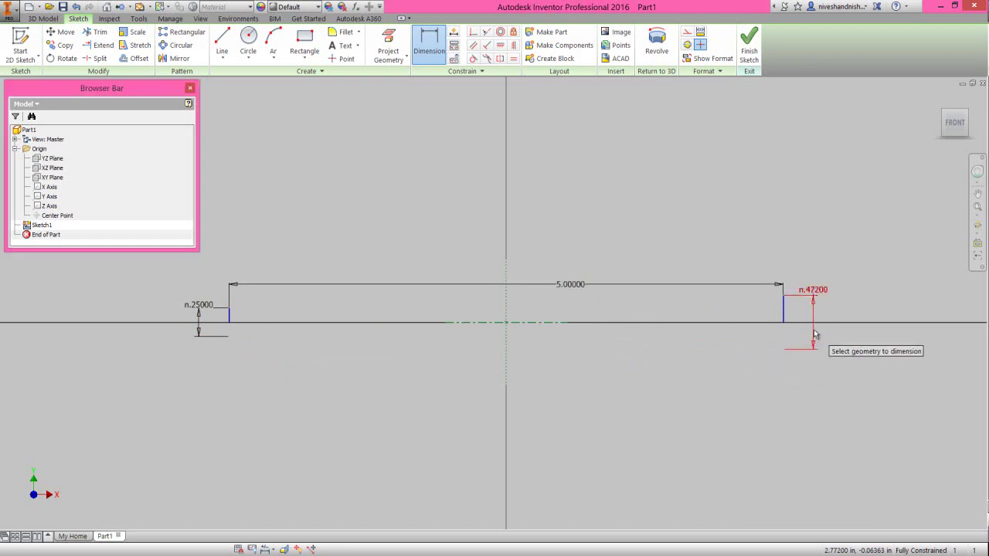
# - From the left vertical line's upper end, draw a slanted line rising rightward about 0.36 in across, continued by a horizontal line about 2.48 in long
pyautogui.rightClick(758, 223)
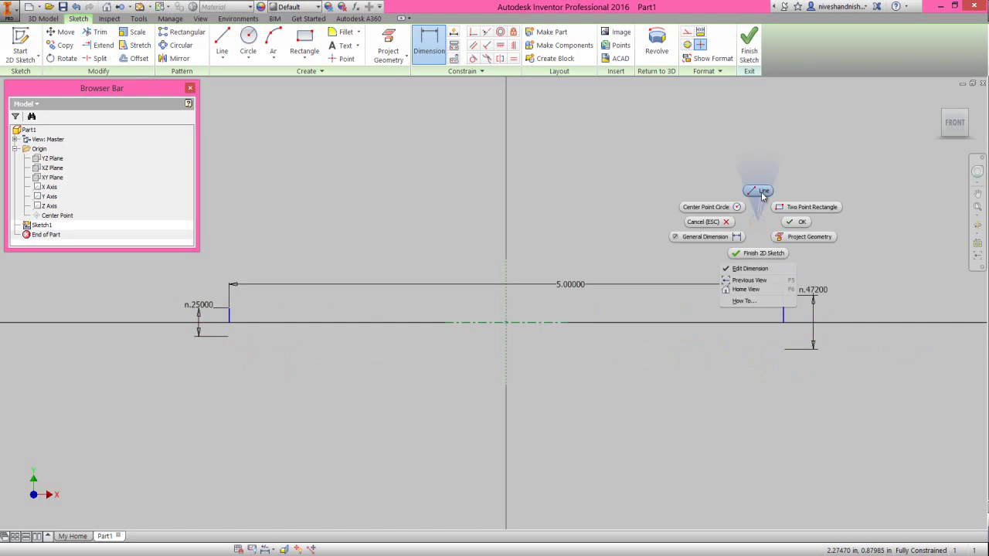
pyautogui.click(761, 193)
pyautogui.click(231, 307)
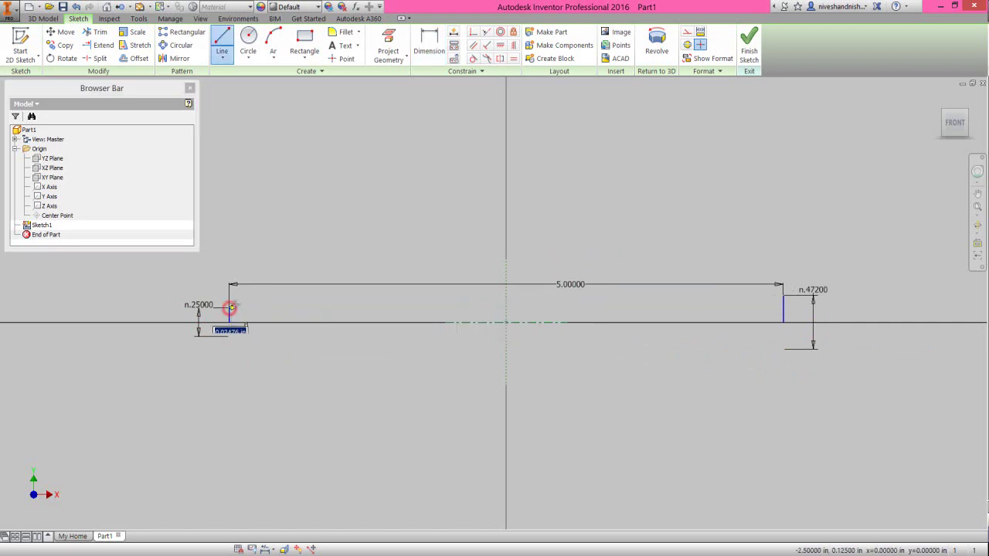
pyautogui.click(269, 272)
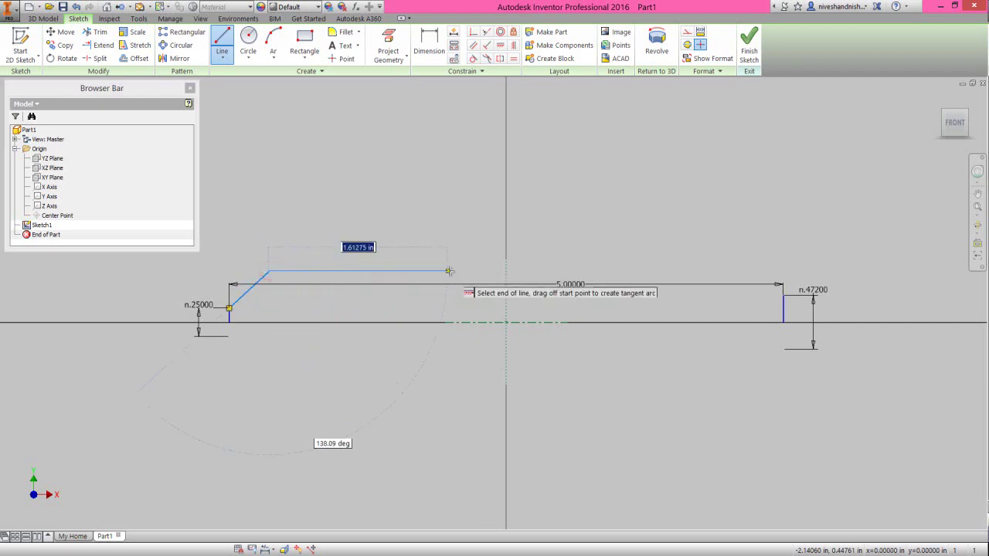
pyautogui.click(544, 270)
# - Dimension the slanted line's horizontal extent as 0.325 in
pyautogui.rightClick(546, 248)
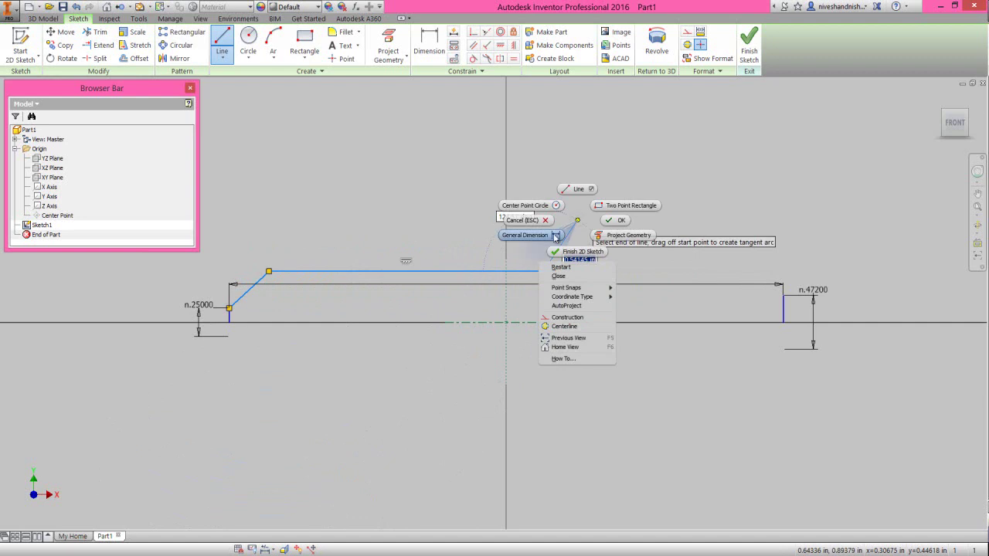
pyautogui.click(543, 234)
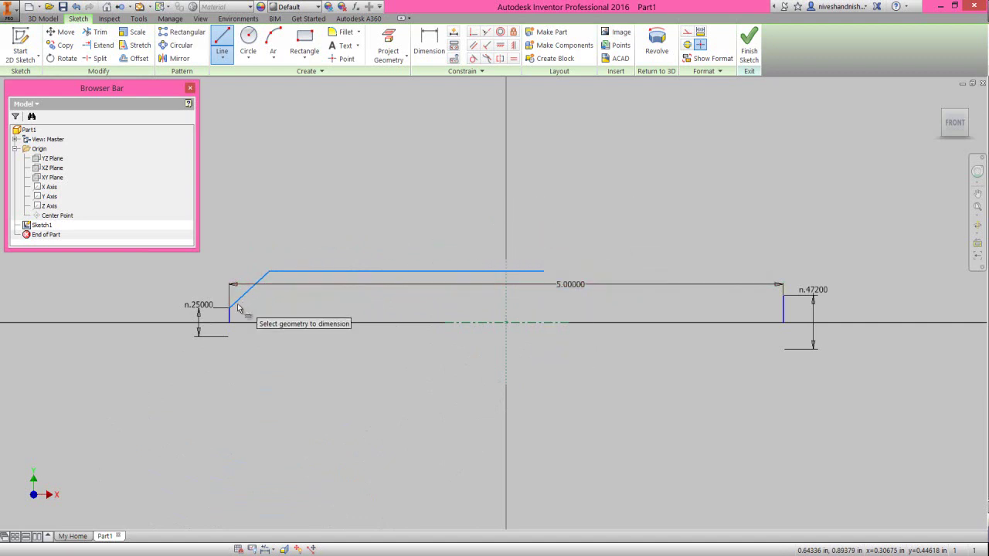
pyautogui.click(262, 270)
pyautogui.click(251, 253)
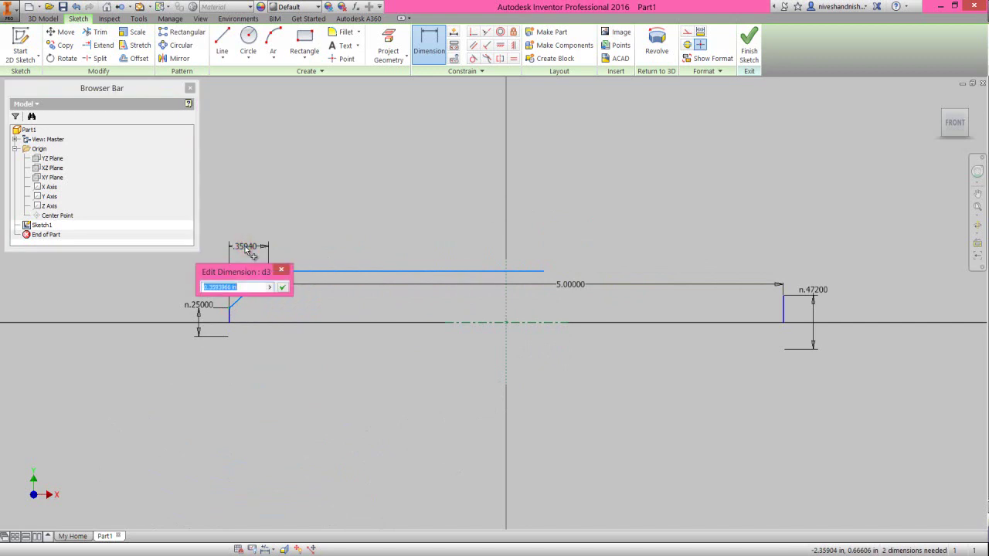
pyautogui.press('Return')
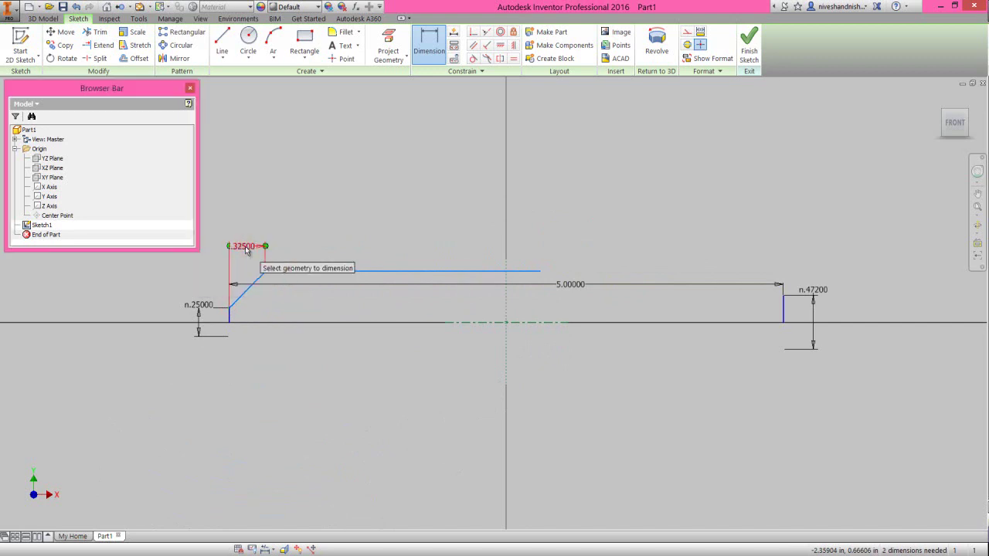
# - Dimension the long horizontal line's diameter about the centerline as 1.25 in and shift that dimension farther outward from the profile
pyautogui.click(334, 272)
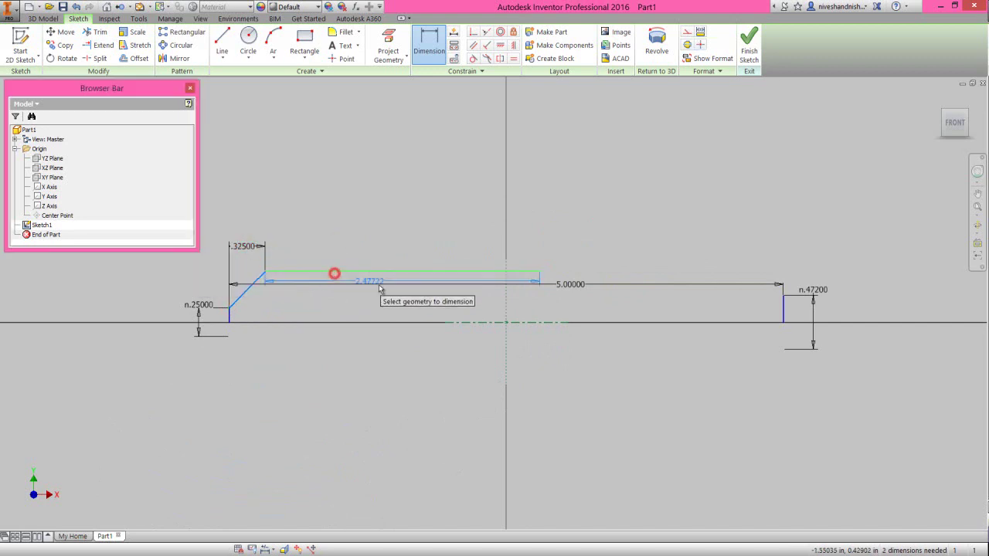
pyautogui.click(467, 324)
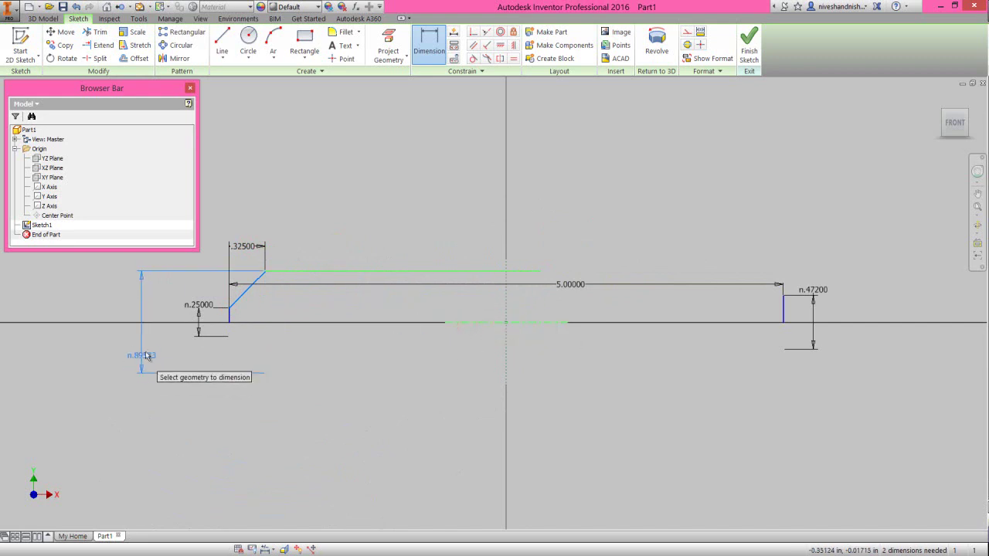
pyautogui.click(146, 345)
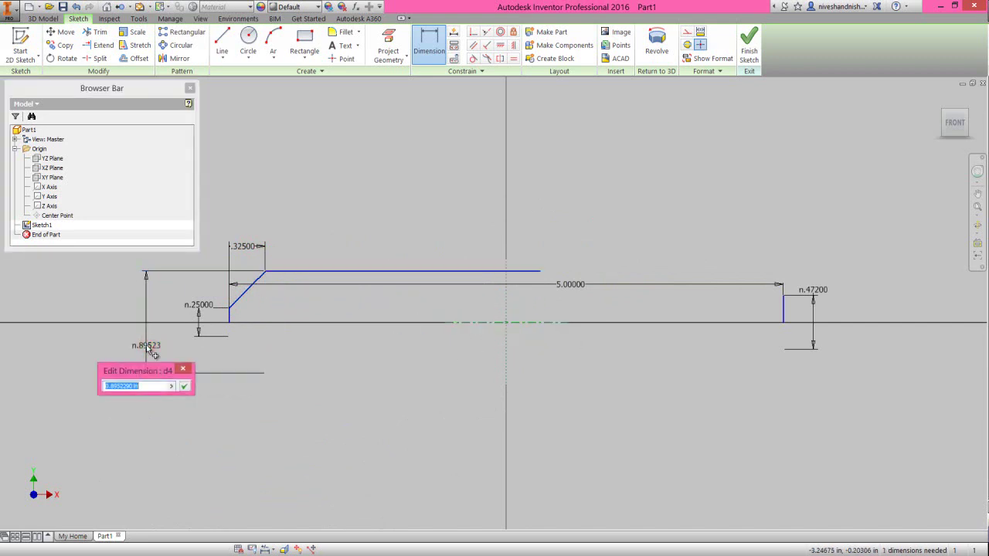
pyautogui.press('Return')
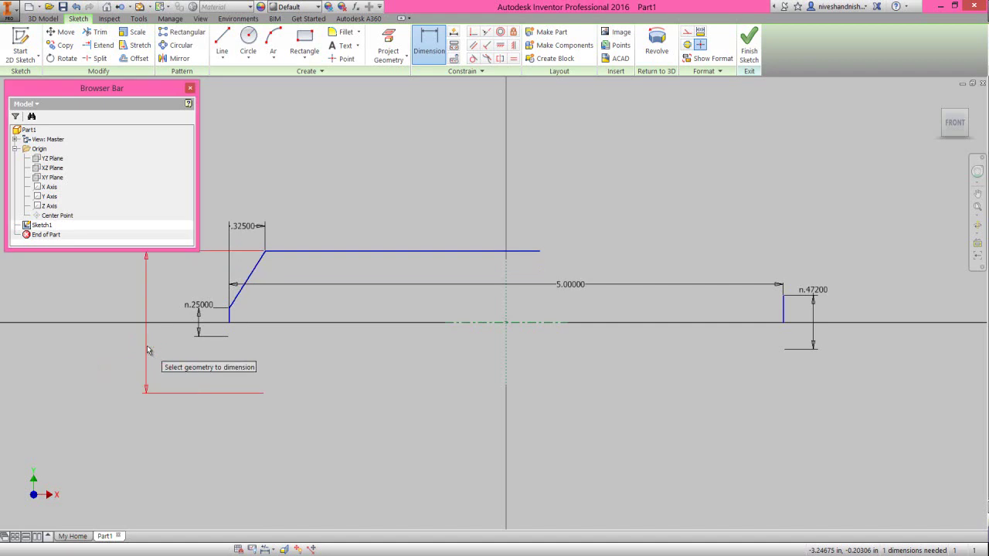
pyautogui.rightClick(339, 187)
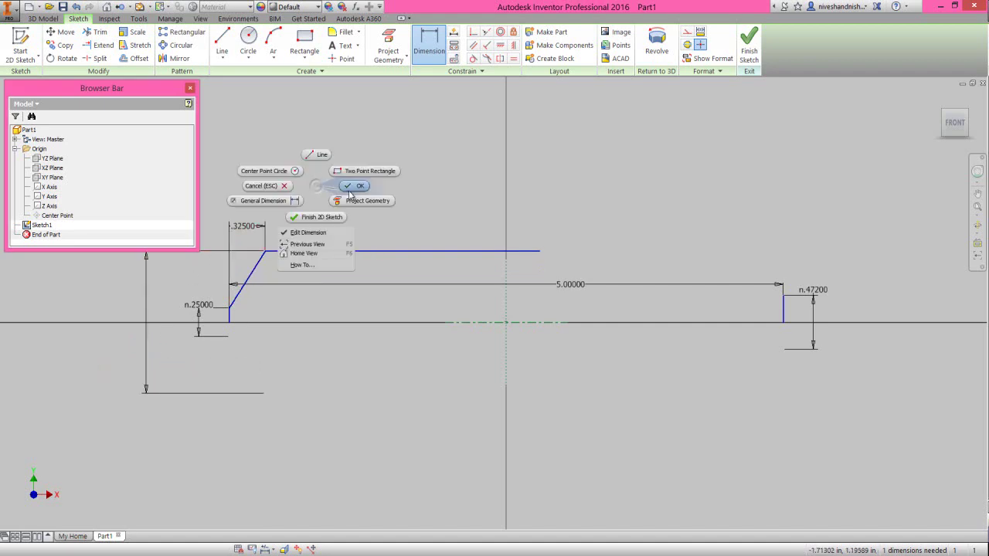
pyautogui.click(349, 189)
pyautogui.scroll(-3, 345, 298)
pyautogui.moveTo(246, 255); pyautogui.dragTo(232, 292)
pyautogui.scroll(3, 249, 251)
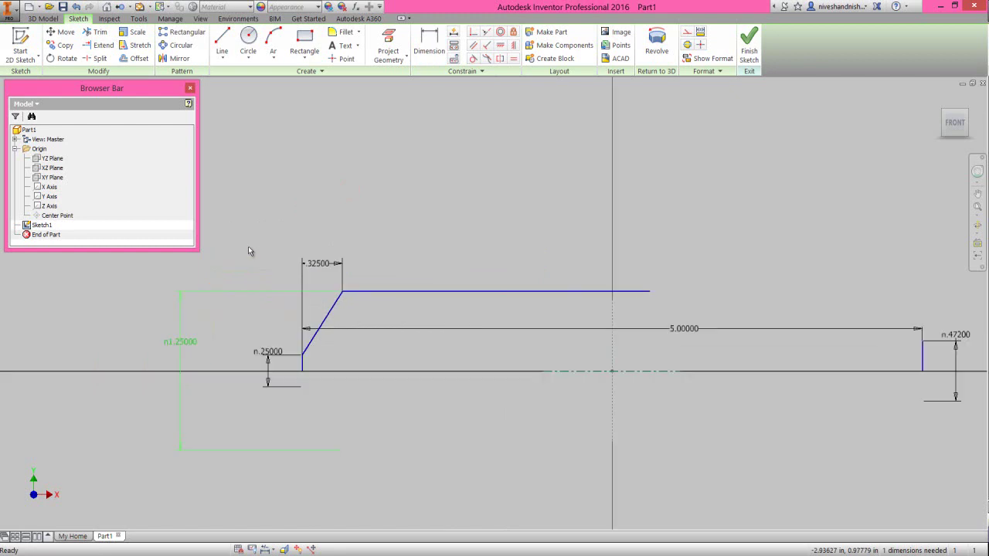
pyautogui.click(313, 230)
# - Draw a 0.27 in horizontal line leftward from the upper end of the right vertical line
pyautogui.rightClick(360, 238)
pyautogui.click(366, 205)
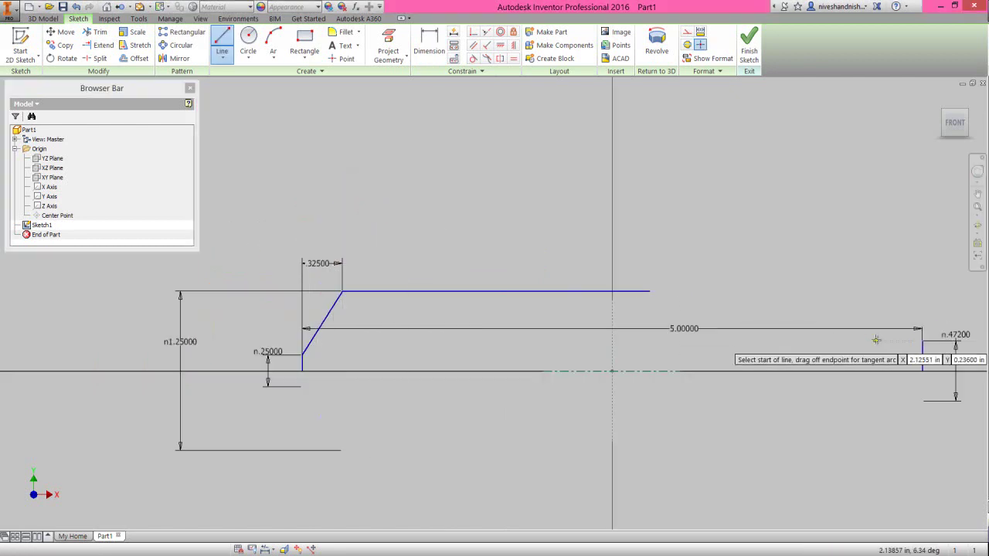
pyautogui.click(921, 339)
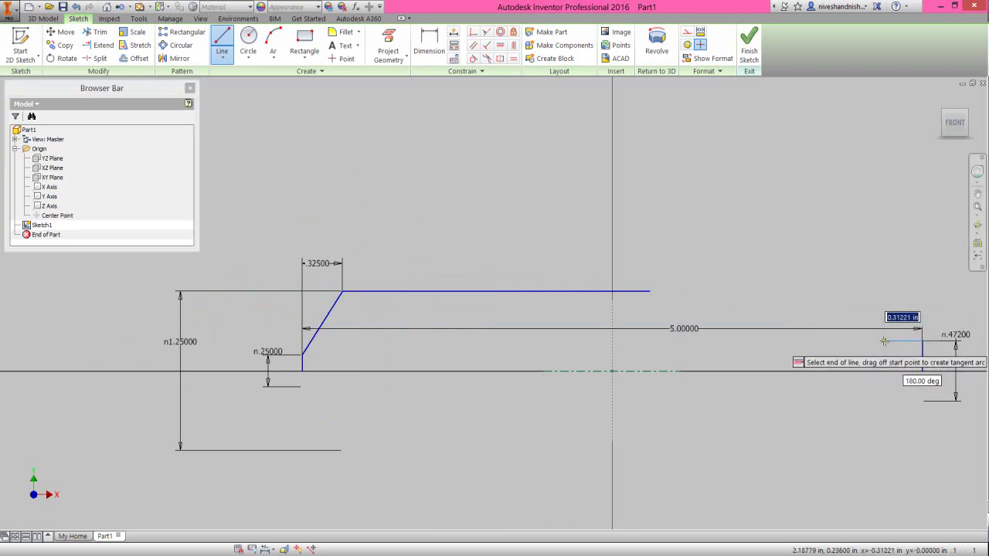
pyautogui.write('.0296')
pyautogui.write('7')
pyautogui.press('Return')
pyautogui.rightClick(864, 278)
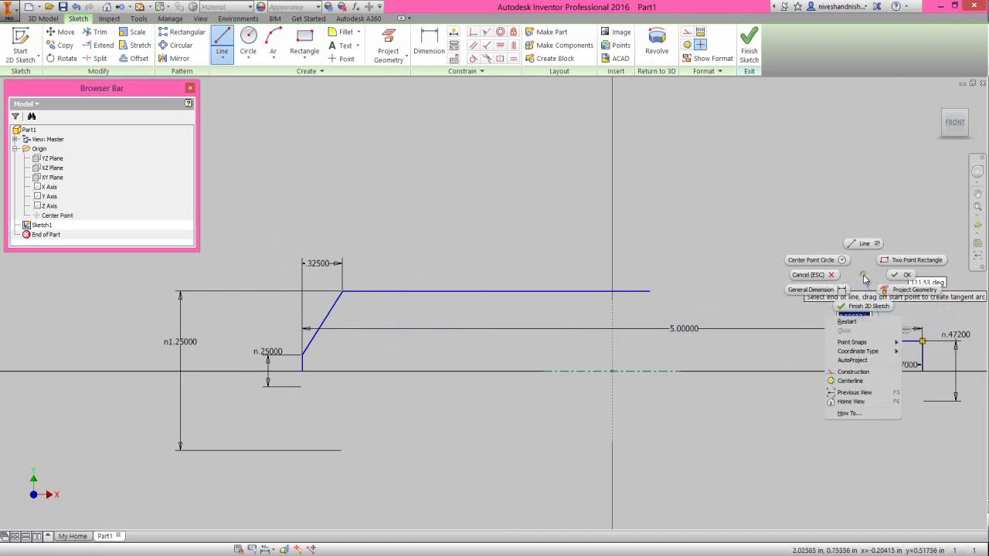
pyautogui.click(901, 280)
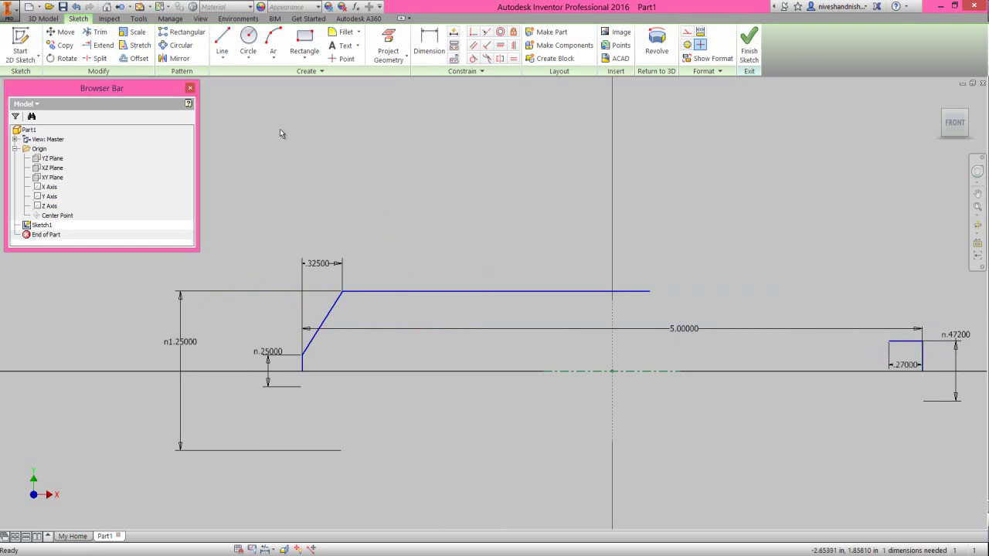
# - Draw a convex three-point arc of 2 in radius sloping down from the right end of the long horizontal line
pyautogui.click(275, 42)
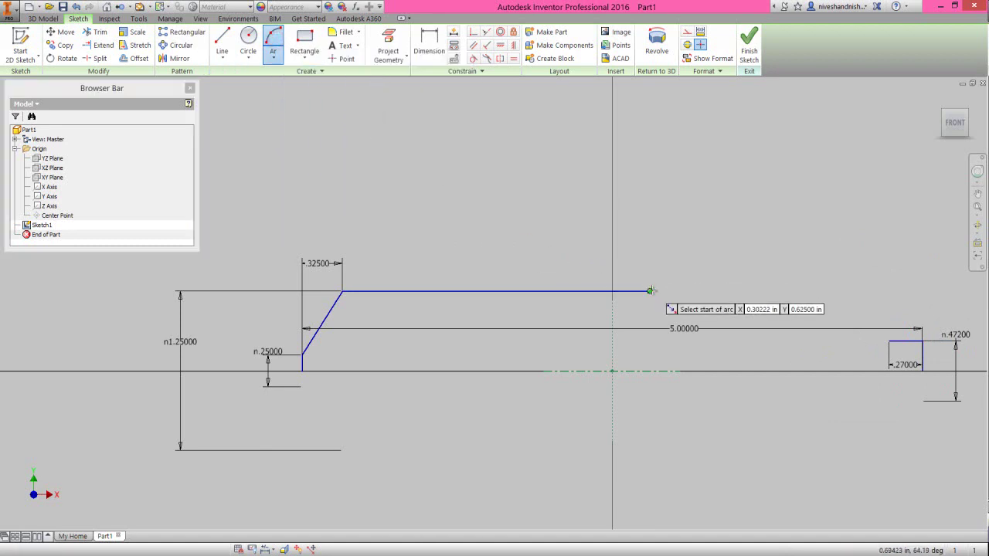
pyautogui.click(650, 289)
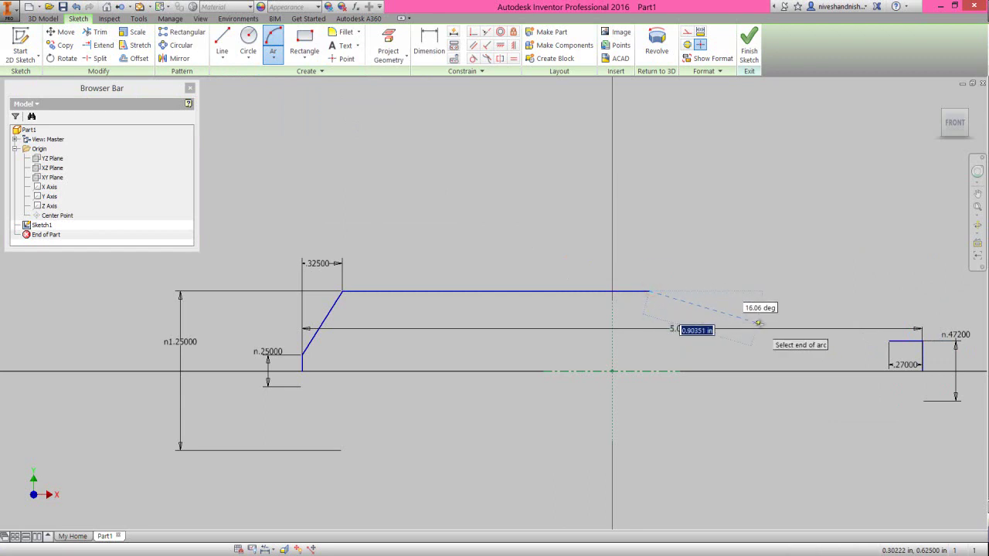
pyautogui.click(768, 321)
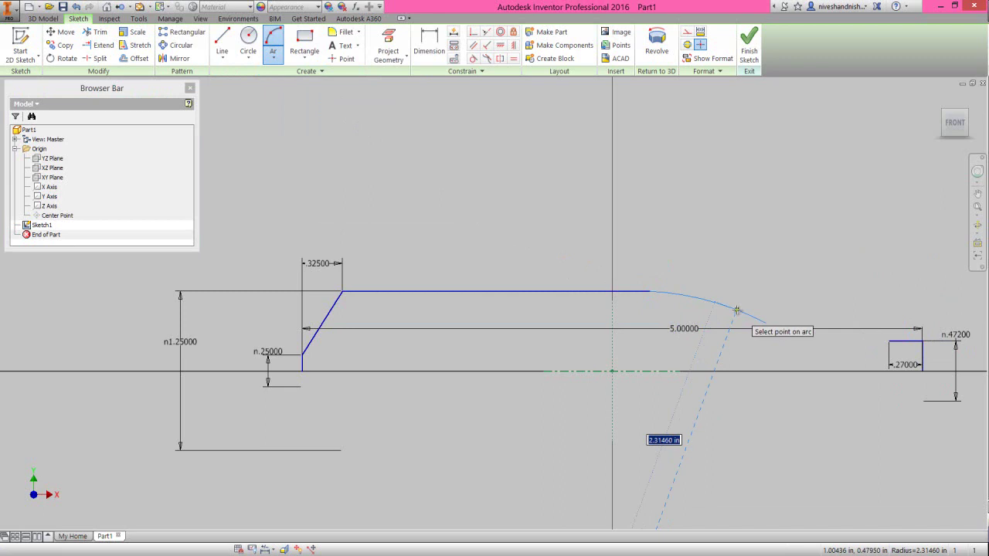
pyautogui.write('2')
pyautogui.press('Return')
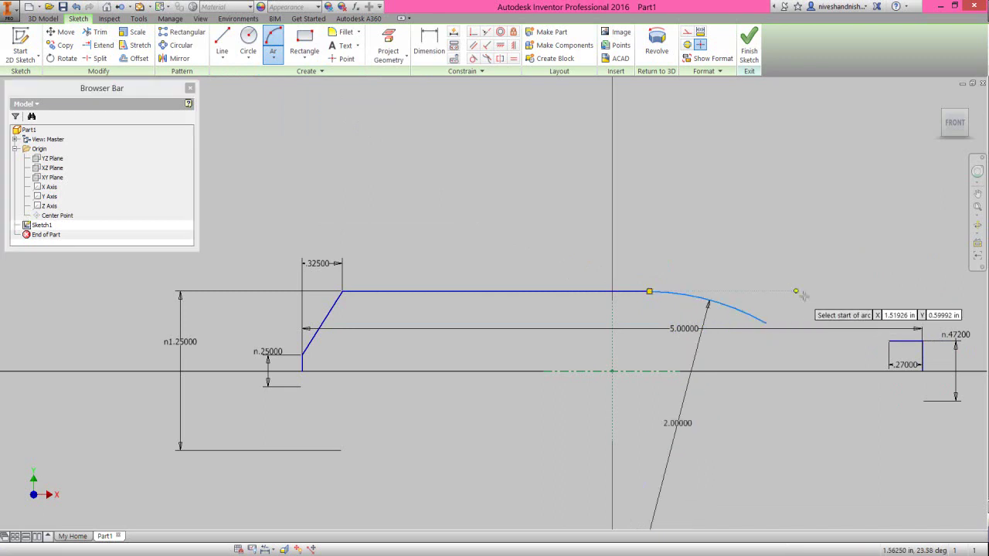
# - Draw a concave three-point arc of 1 in radius leftward from the free end of the 0.27 in horizontal line
pyautogui.click(888, 341)
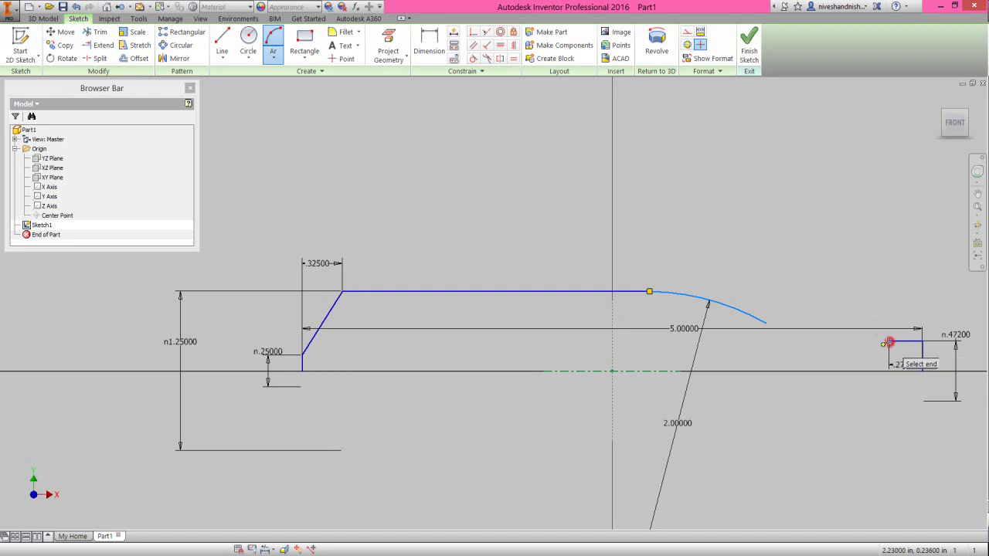
pyautogui.click(820, 332)
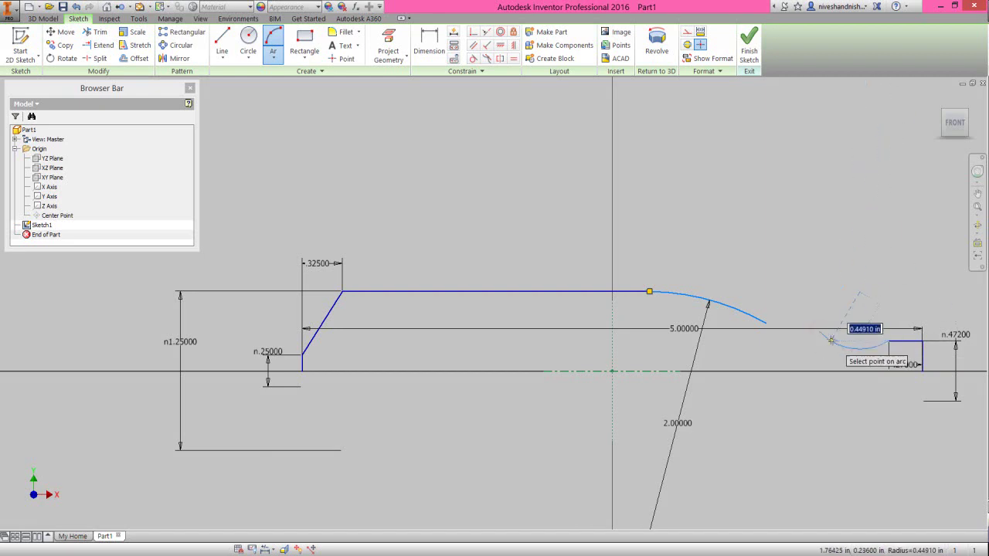
pyautogui.write('1')
pyautogui.press('Return')
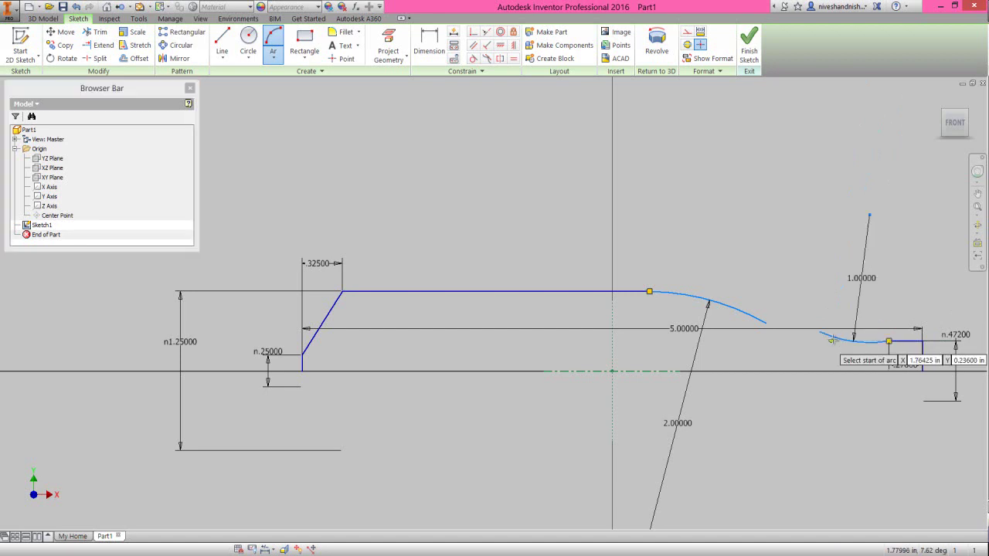
pyautogui.rightClick(827, 260)
pyautogui.click(864, 257)
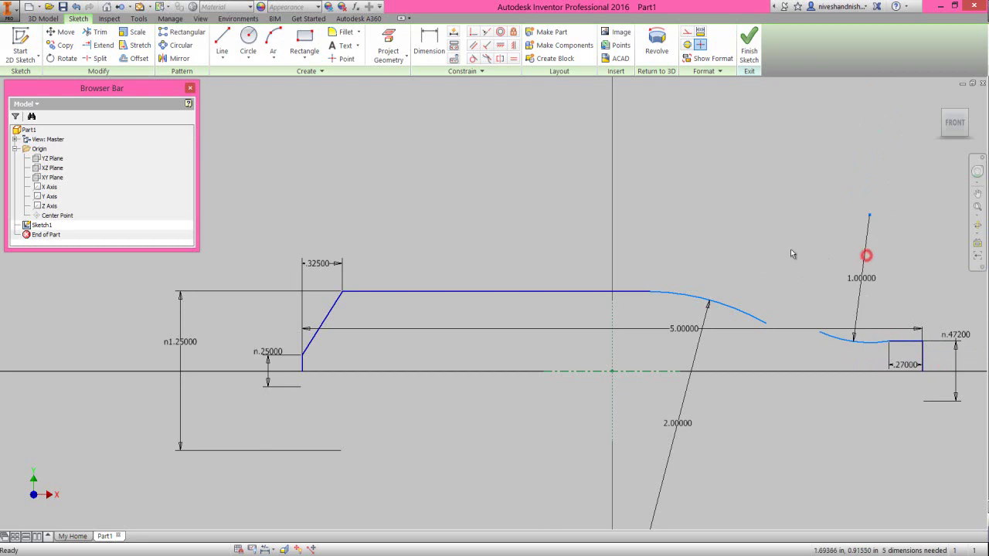
# - Make the 2 in arc tangent to the long horizontal line and the 1 in arc tangent to the 0.27 in line
pyautogui.click(472, 59)
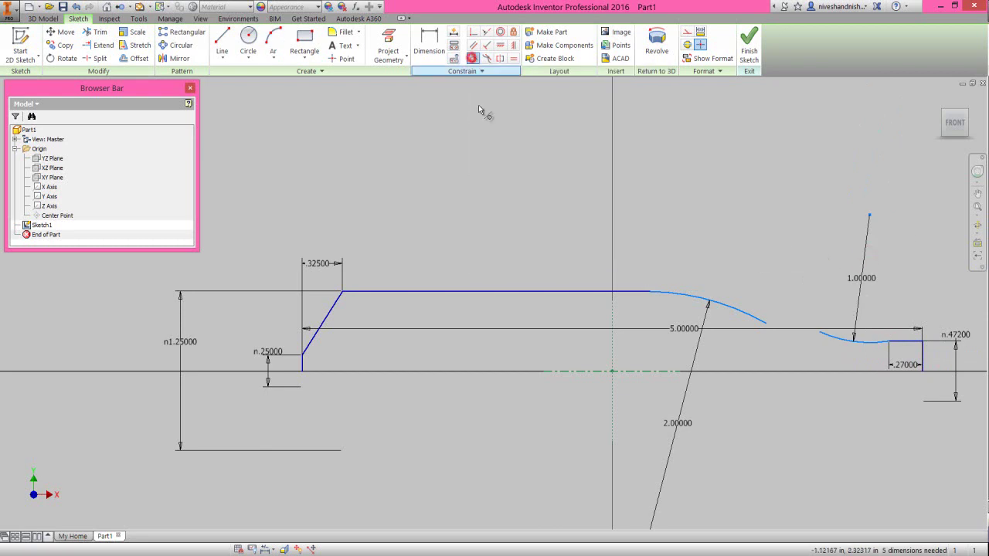
pyautogui.click(635, 291)
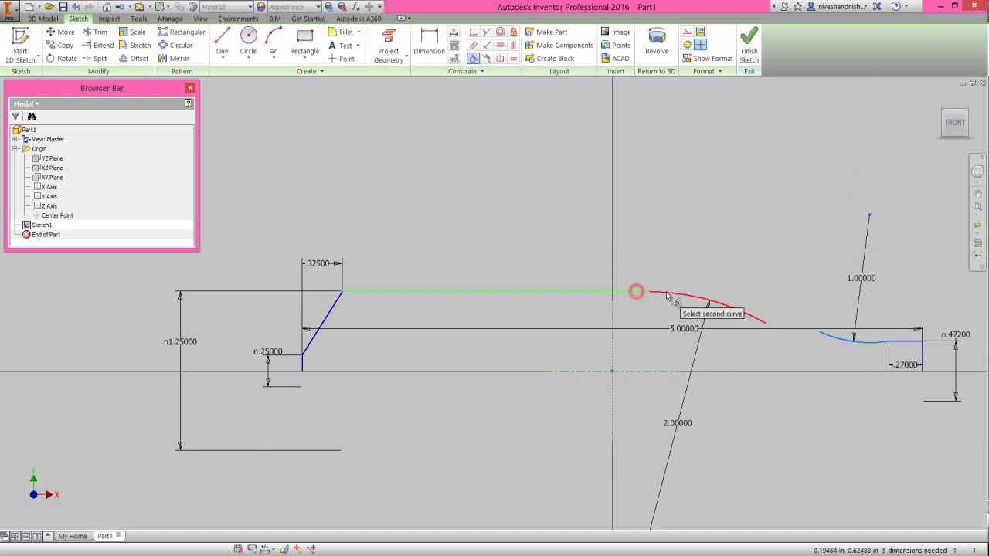
pyautogui.click(662, 292)
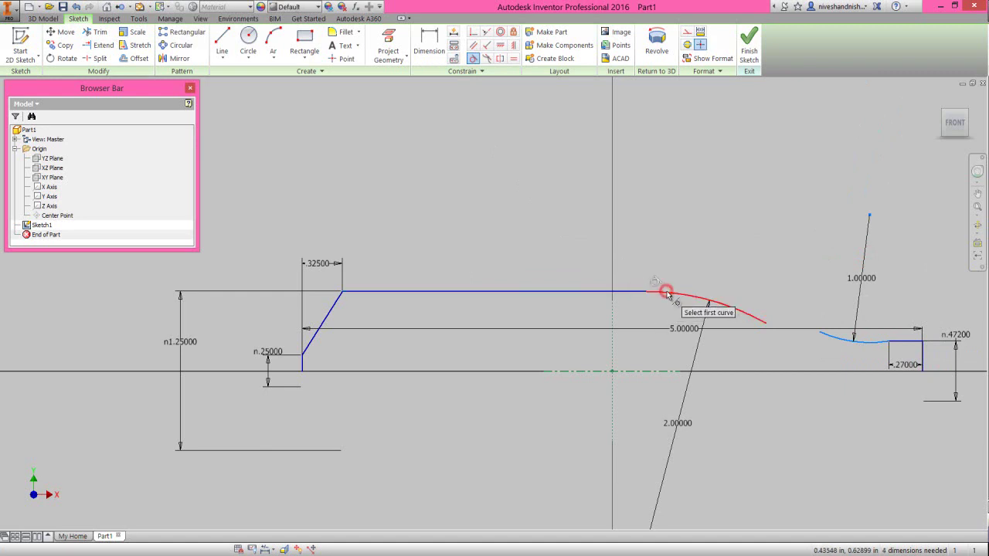
pyautogui.click(862, 342)
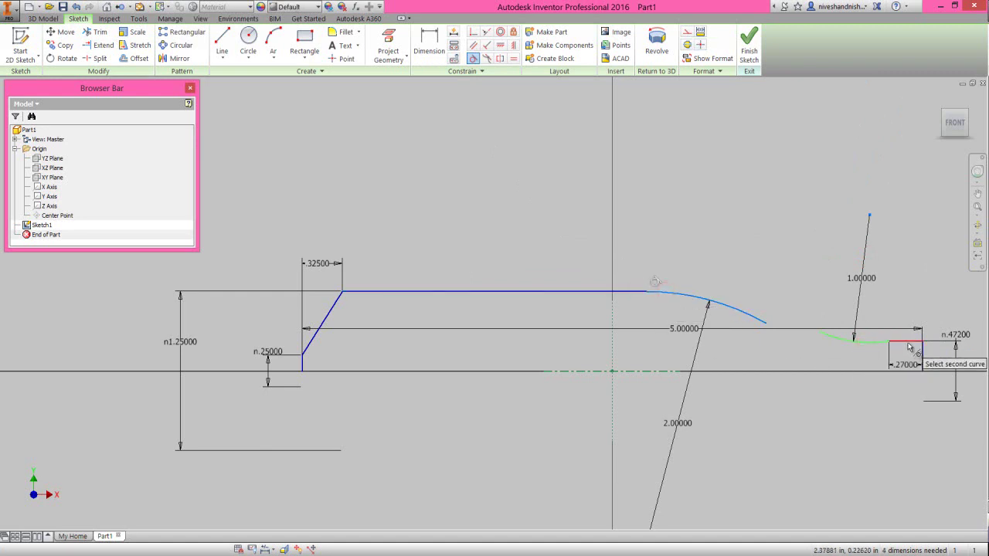
pyautogui.click(910, 347)
pyautogui.rightClick(821, 283)
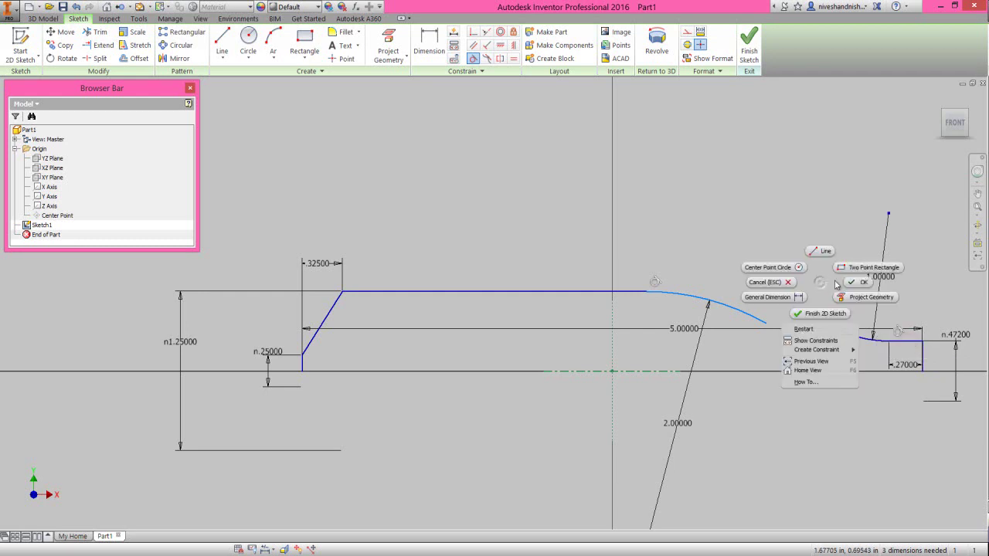
pyautogui.click(852, 283)
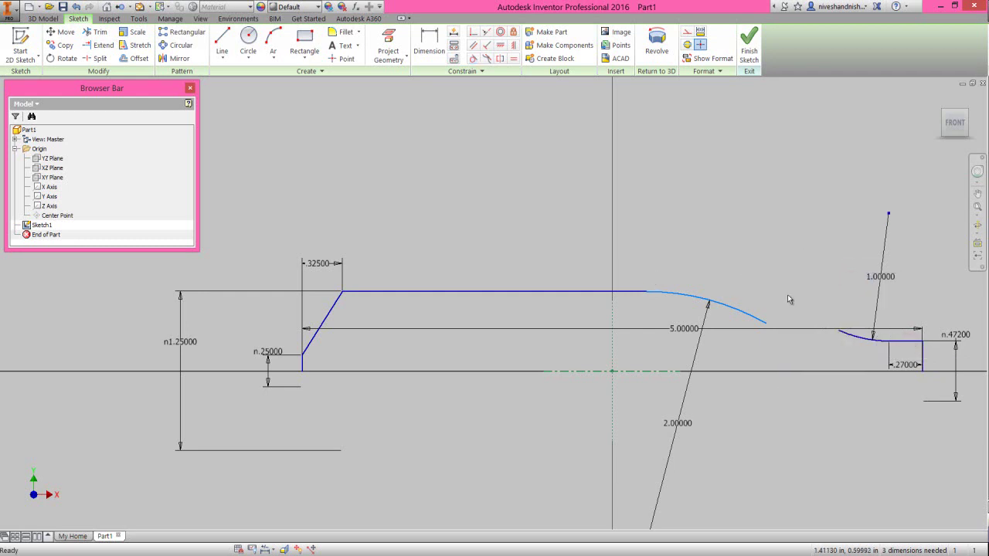
# - Draw a line joining the free end of the 2 in arc to the free end of the 1 in arc
pyautogui.rightClick(812, 294)
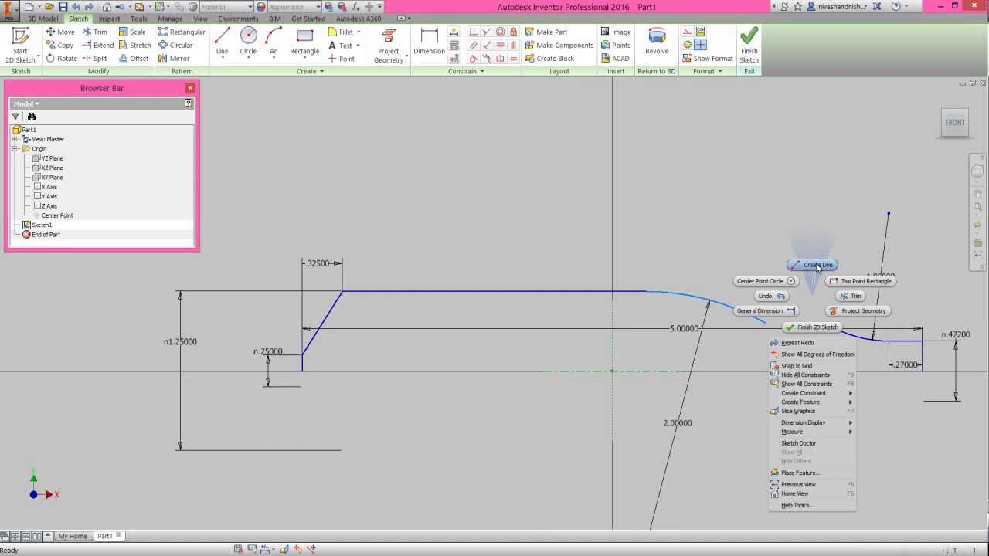
pyautogui.click(816, 264)
pyautogui.click(764, 321)
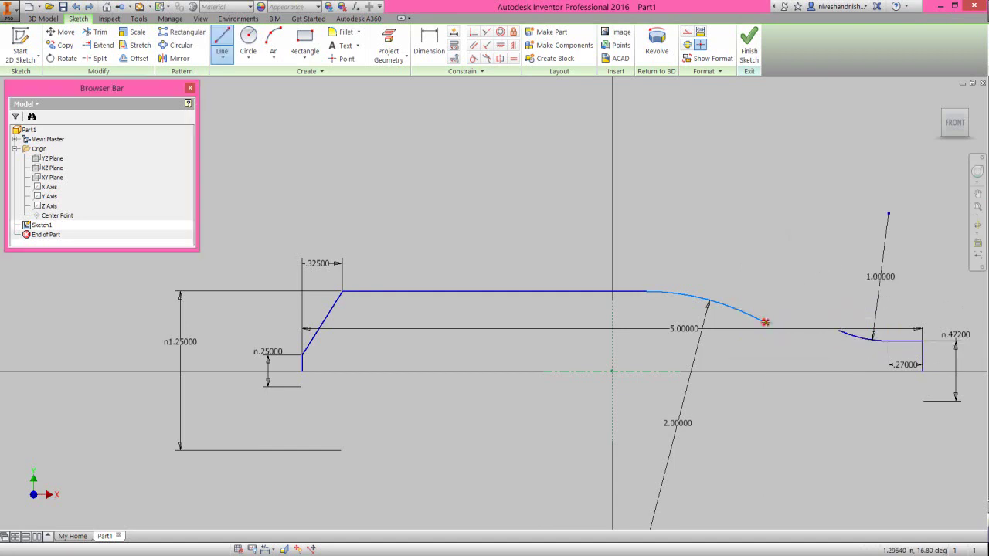
pyautogui.click(837, 331)
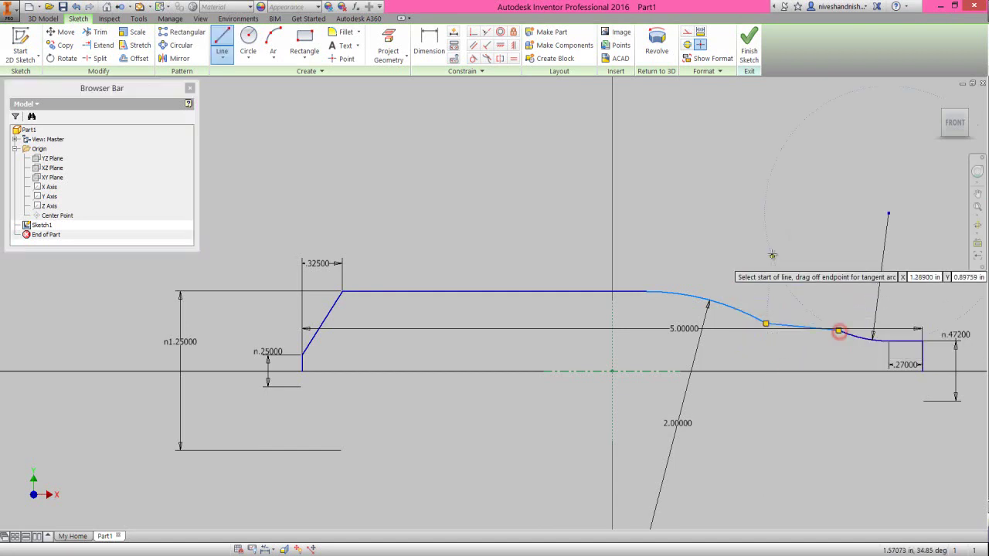
pyautogui.rightClick(772, 254)
pyautogui.click(811, 253)
# - Apply a Tangent constraint between the 2 in arc and the line connecting the two arcs
pyautogui.rightClick(718, 204)
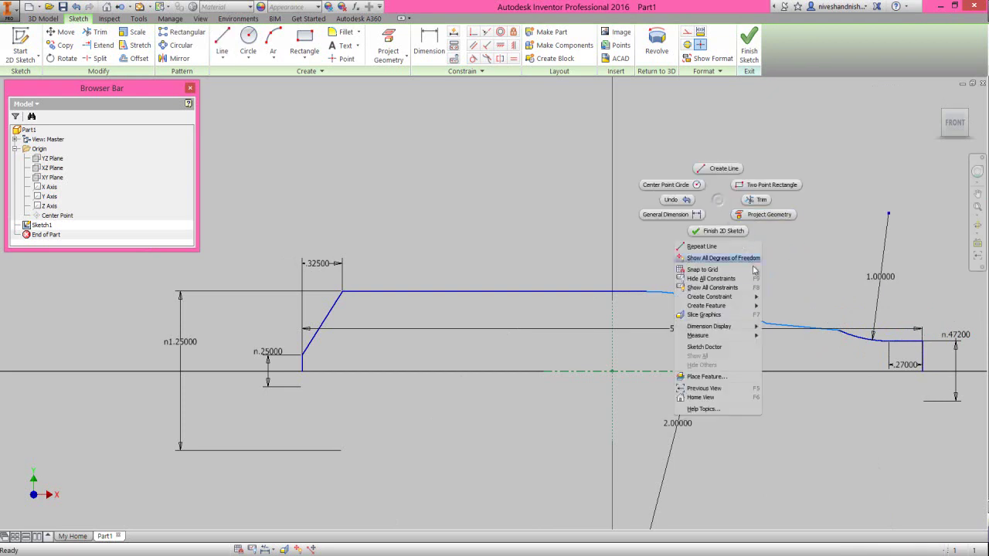
pyautogui.click(755, 299)
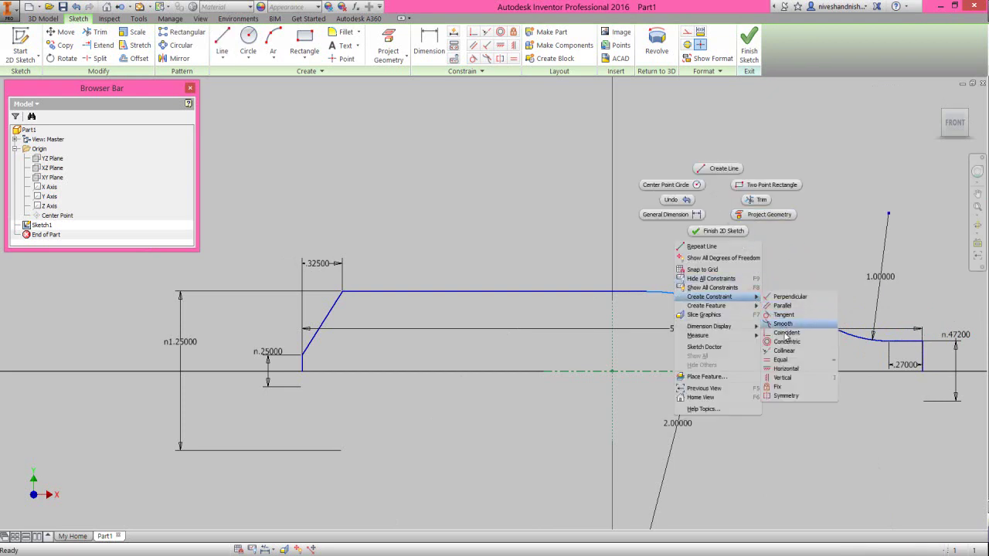
pyautogui.click(784, 315)
pyautogui.click(790, 326)
pyautogui.click(753, 318)
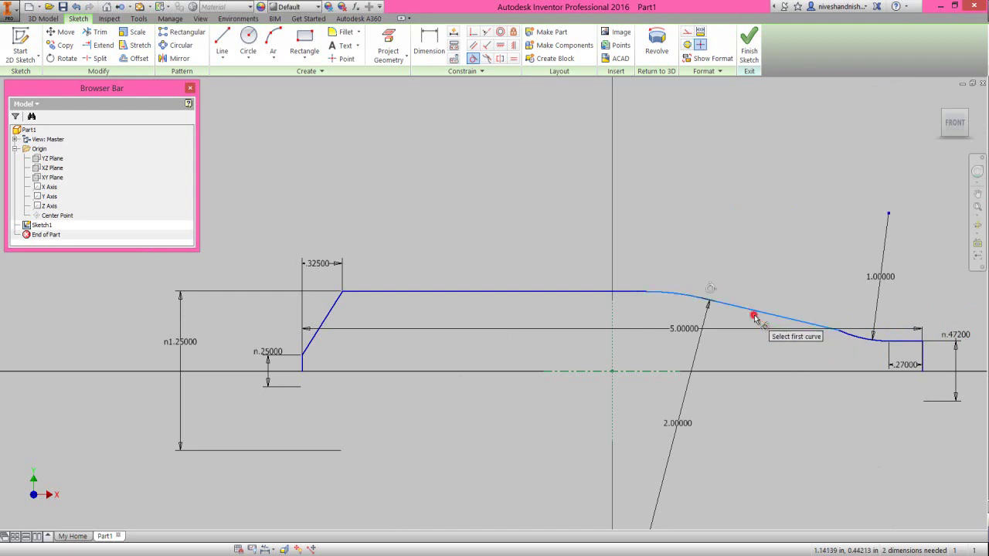
# - Dimension the horizontal distance from the connecting line's upper end to the right vertical line as 0.81 in
pyautogui.rightClick(784, 233)
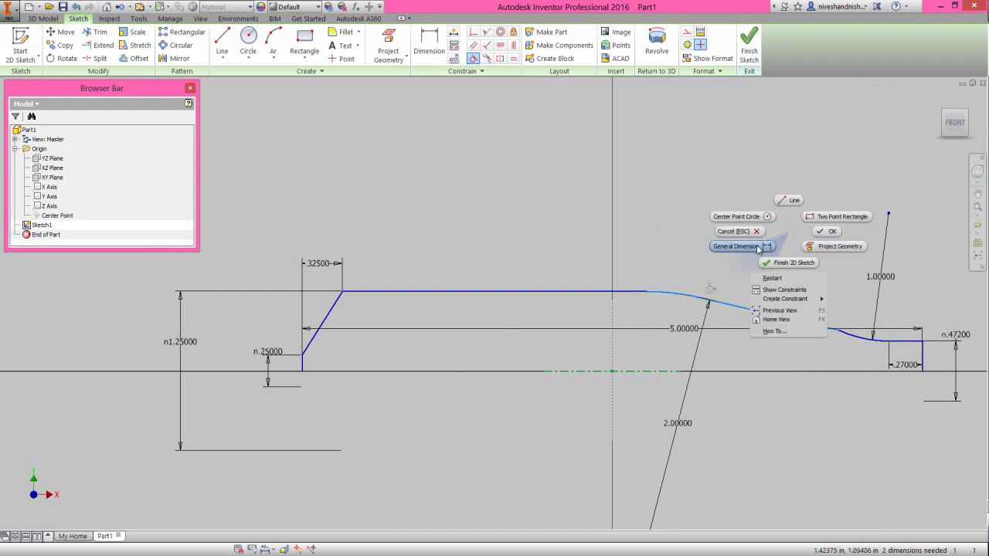
pyautogui.click(758, 247)
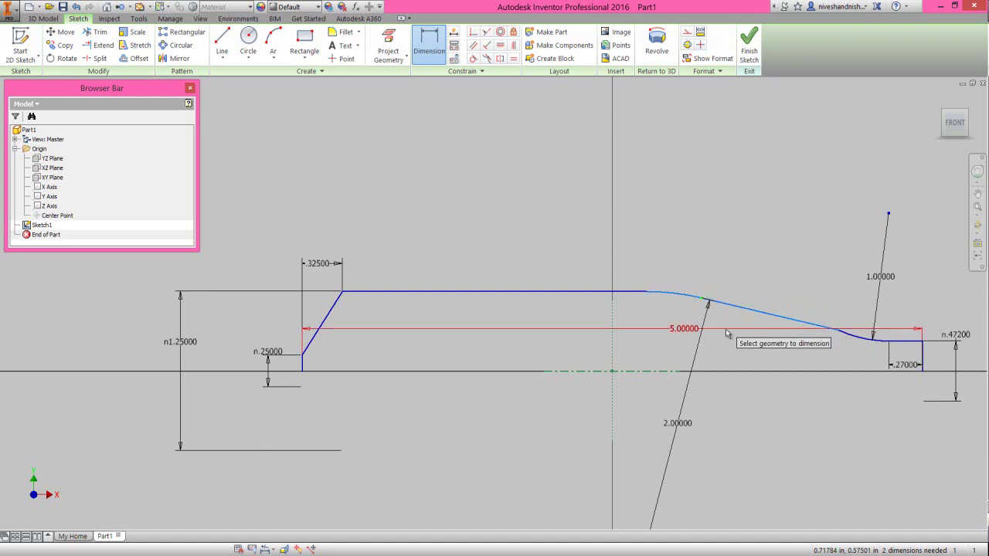
pyautogui.click(925, 351)
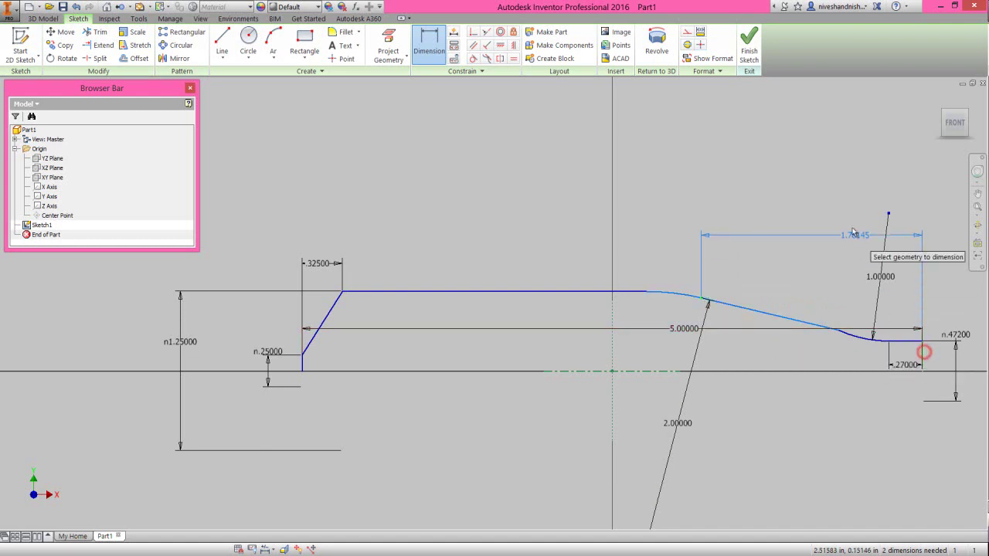
pyautogui.click(842, 193)
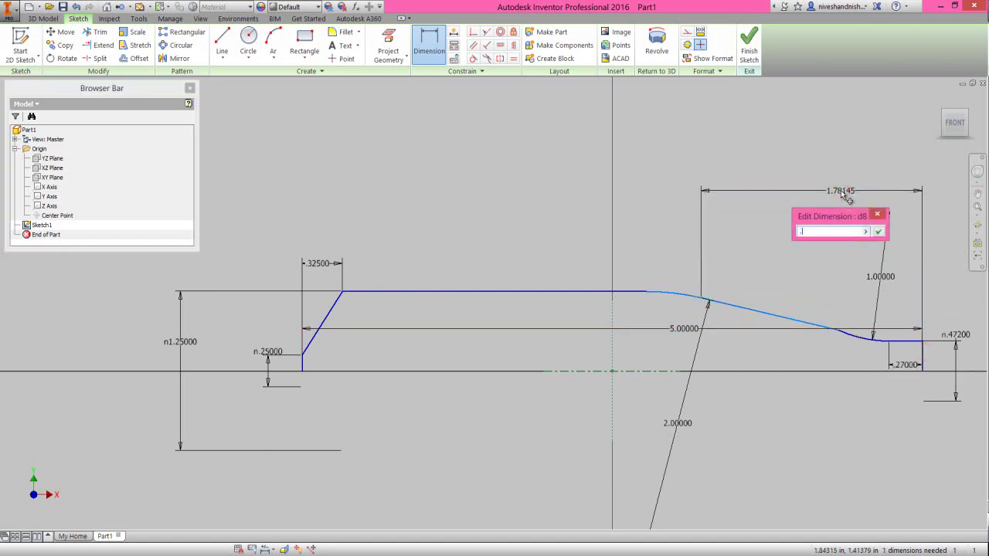
pyautogui.press('Return')
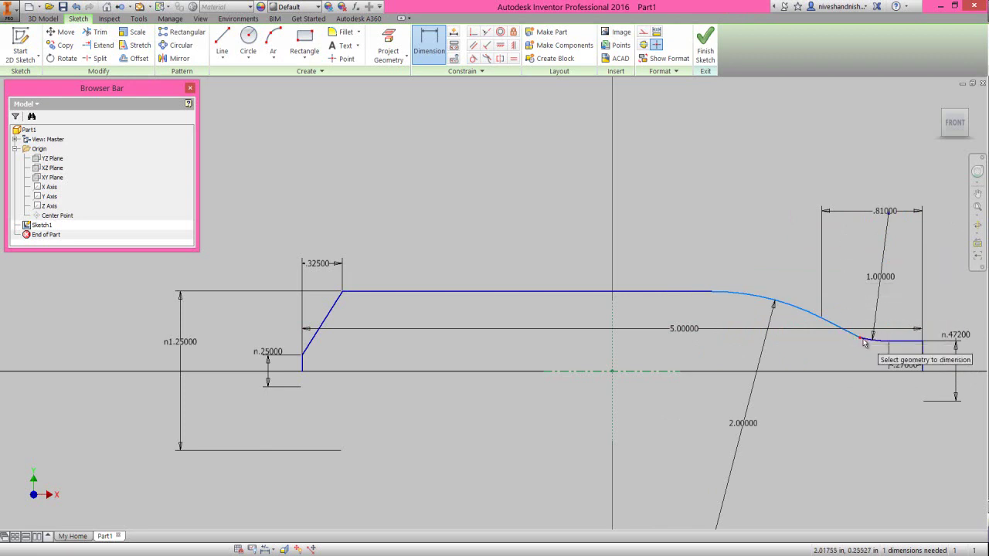
# - Dimension the horizontal distance from the connecting line's lower end to the right vertical line as 0.75 in
pyautogui.click(922, 363)
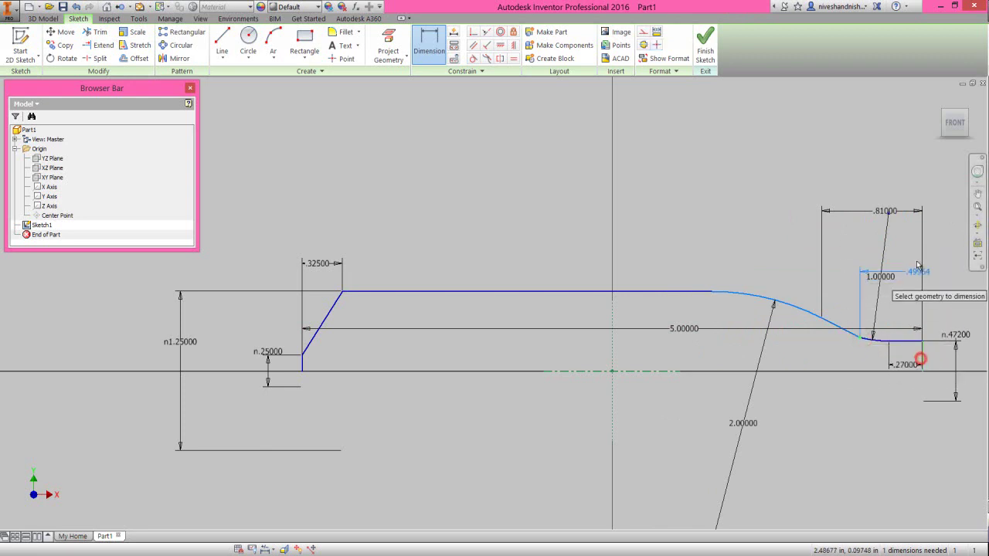
pyautogui.click(912, 254)
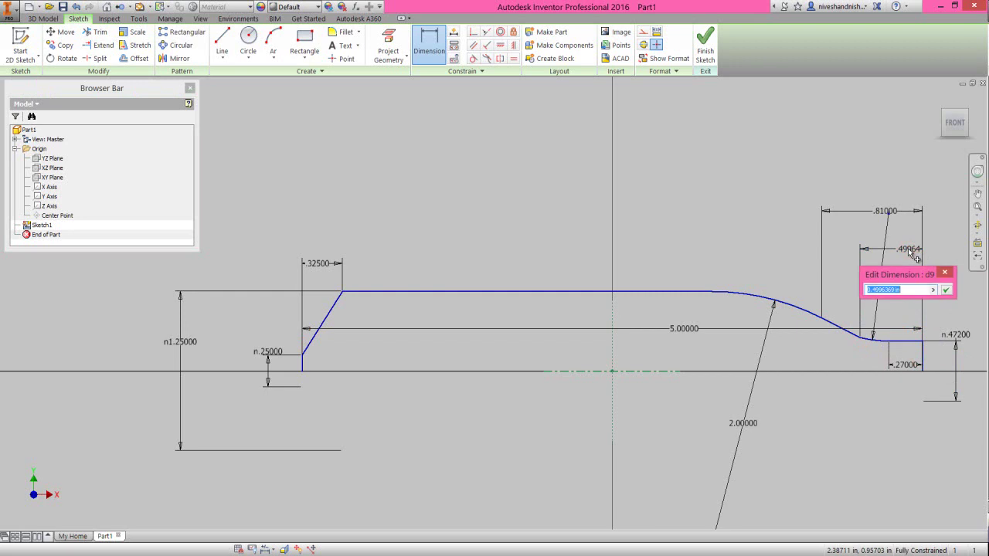
pyautogui.press('Return')
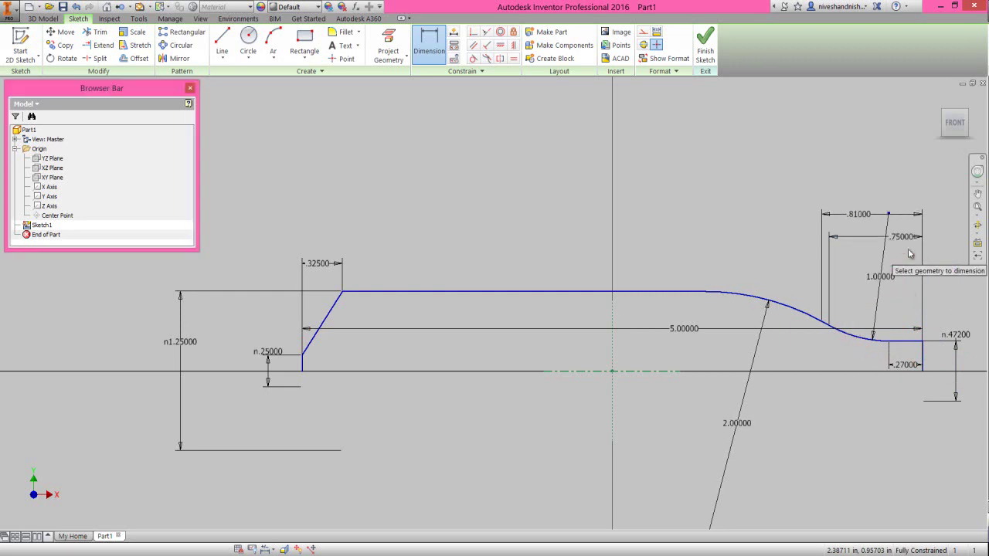
pyautogui.rightClick(742, 156)
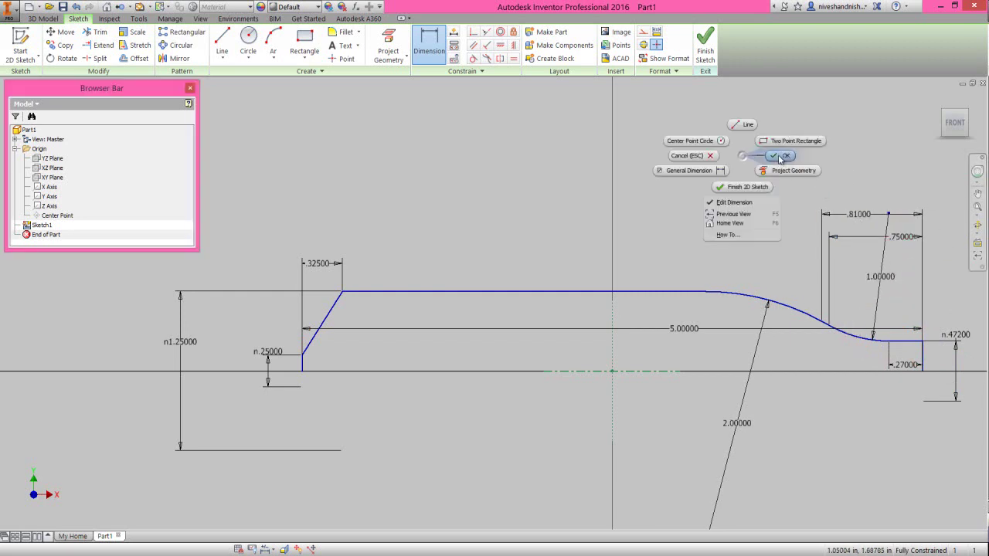
pyautogui.click(780, 156)
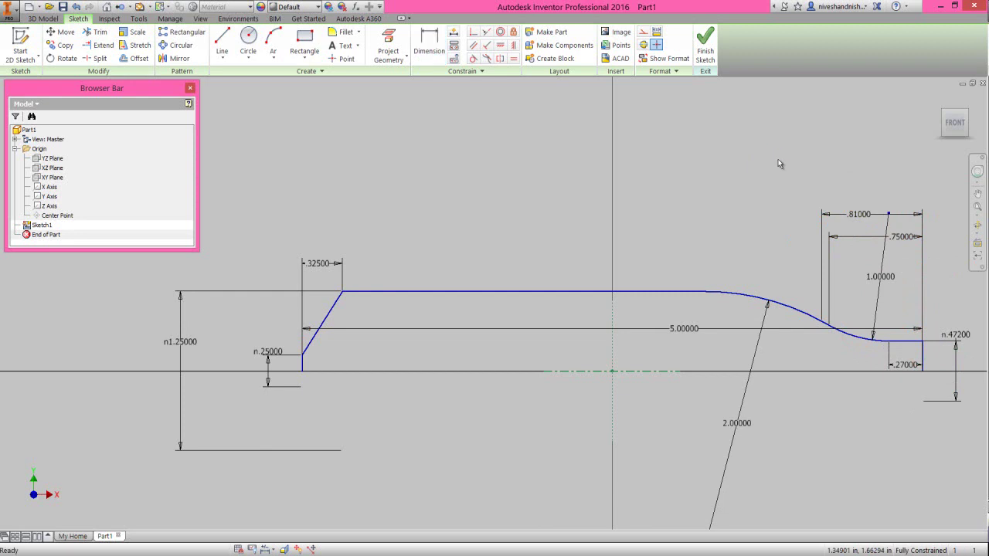
# - Close the profile with a line along the centerline between the lower ends of the left and right vertical lines
pyautogui.rightClick(708, 147)
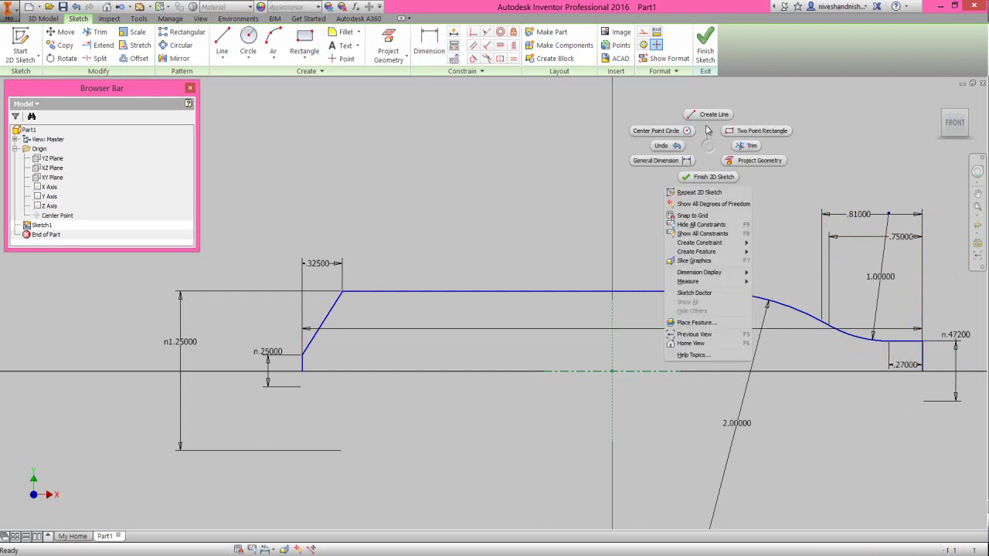
pyautogui.click(705, 113)
pyautogui.click(302, 371)
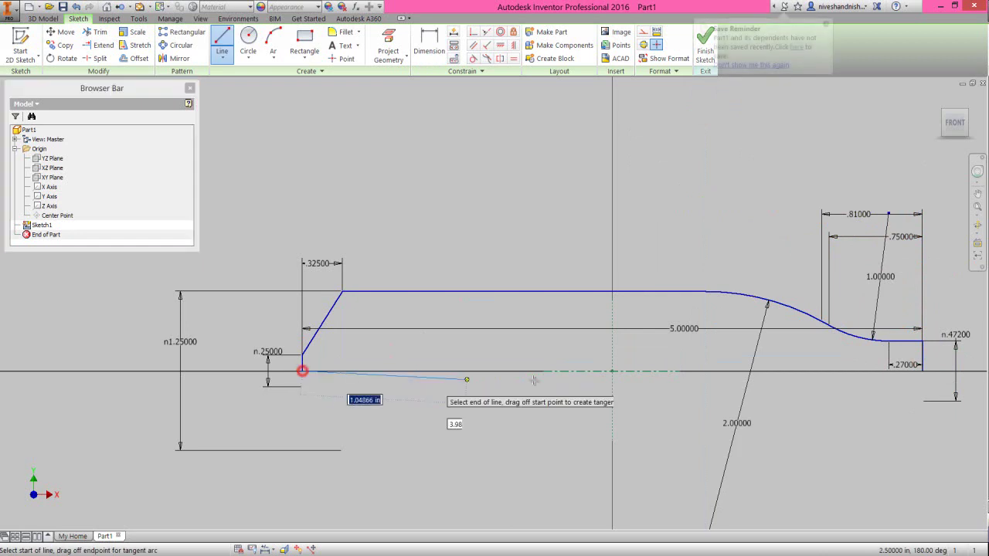
pyautogui.click(921, 370)
pyautogui.rightClick(709, 227)
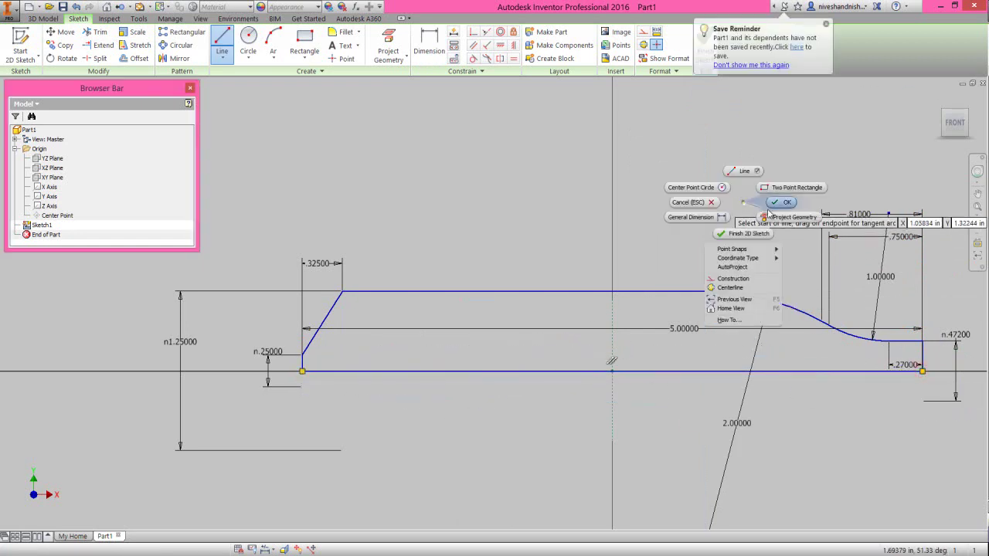
pyautogui.click(784, 203)
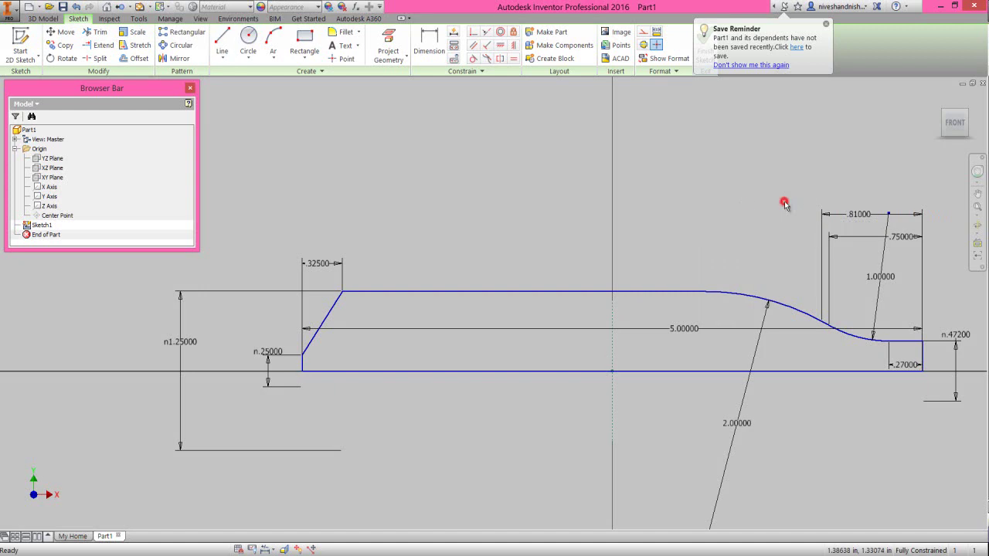
# - Finish the sketch and revolve the closed profile about the centerline with Full extents as a new solid
pyautogui.rightClick(563, 112)
pyautogui.click(561, 139)
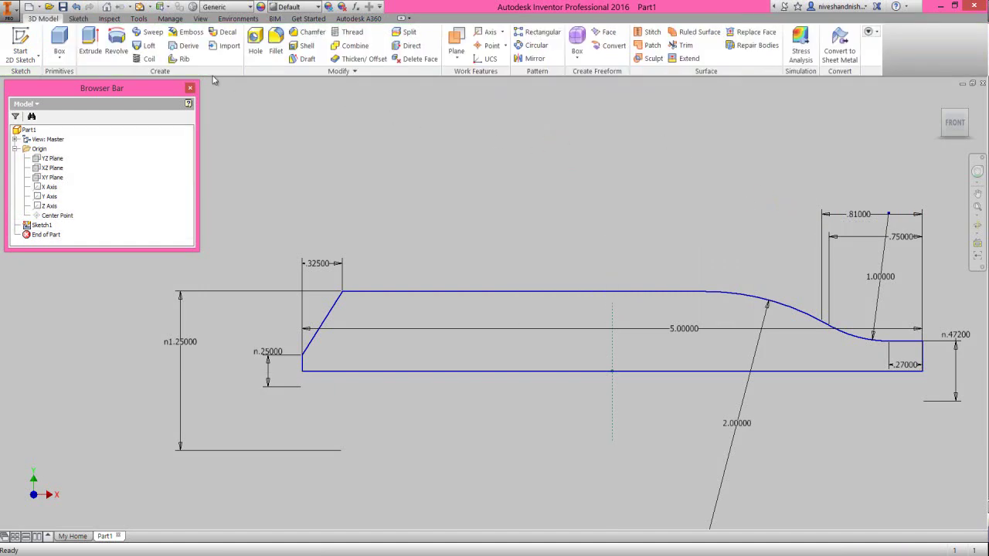
pyautogui.click(116, 44)
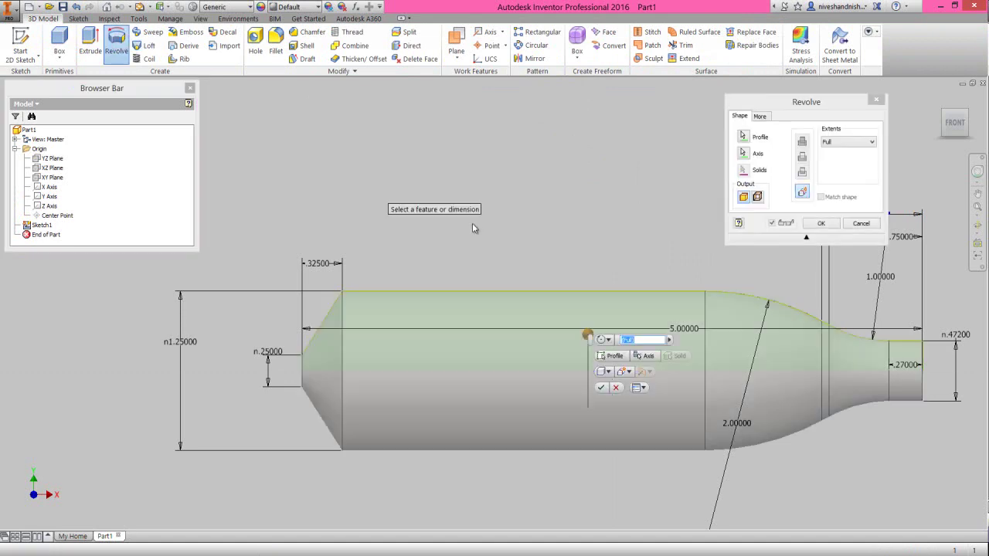
pyautogui.click(821, 223)
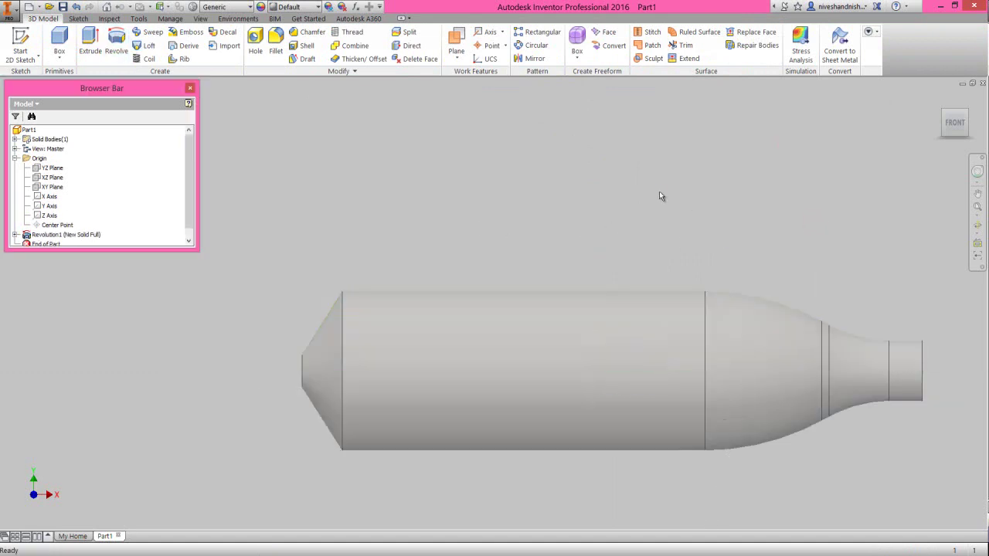
# - Show the whole revolved body in an isometric view and collapse all nodes of the model tree
pyautogui.click(968, 115)
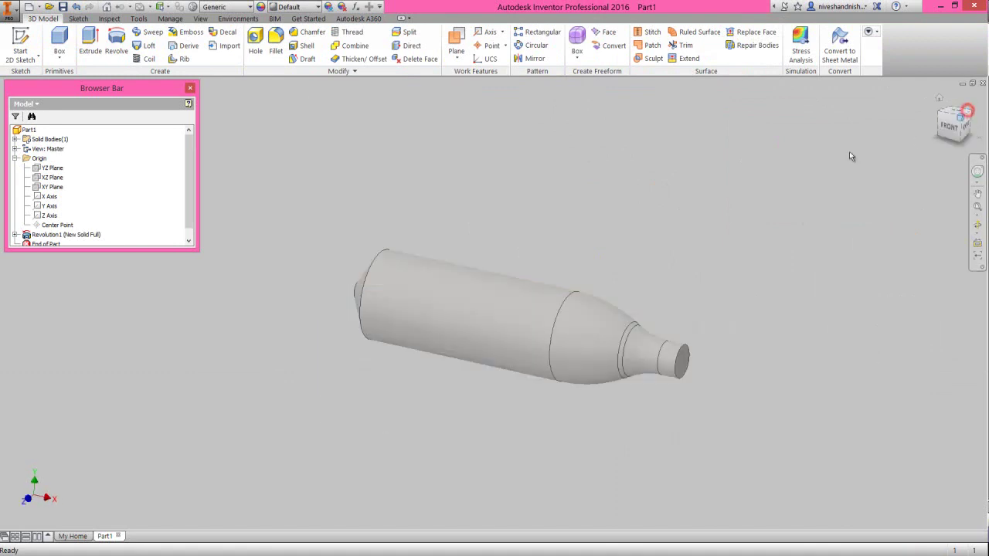
pyautogui.click(977, 210)
pyautogui.rightClick(158, 192)
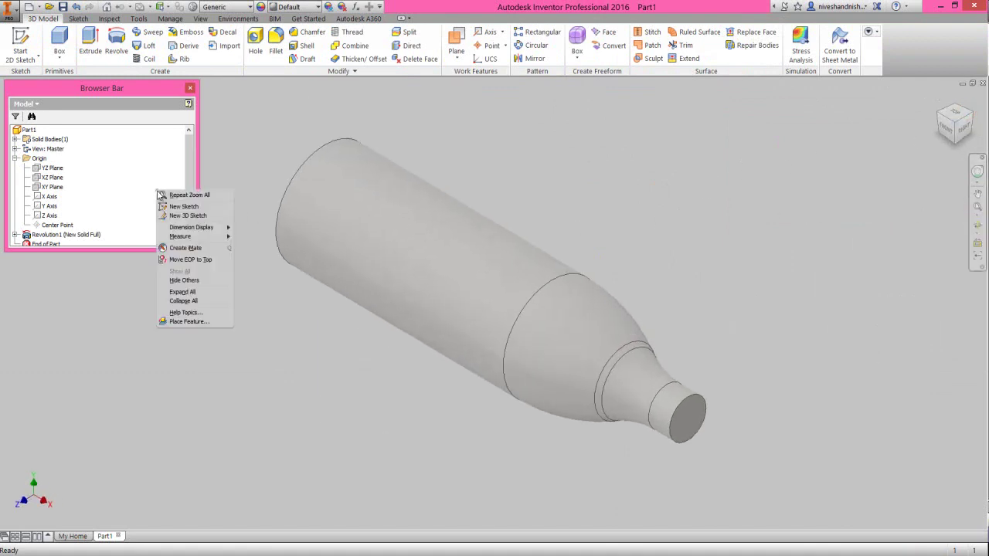
pyautogui.click(185, 301)
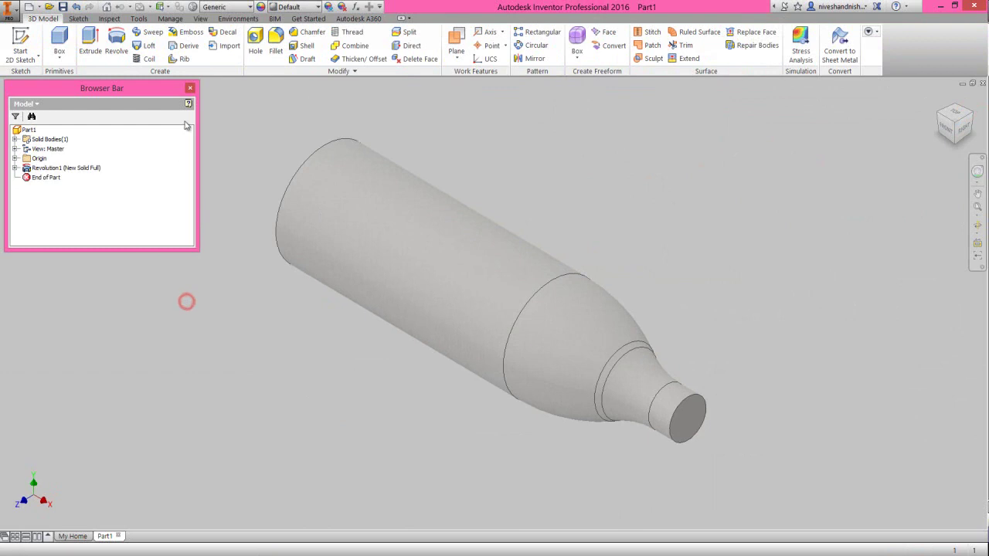
# - Set the lighting style of the model view to Two Lights
pyautogui.click(200, 18)
pyautogui.click(182, 61)
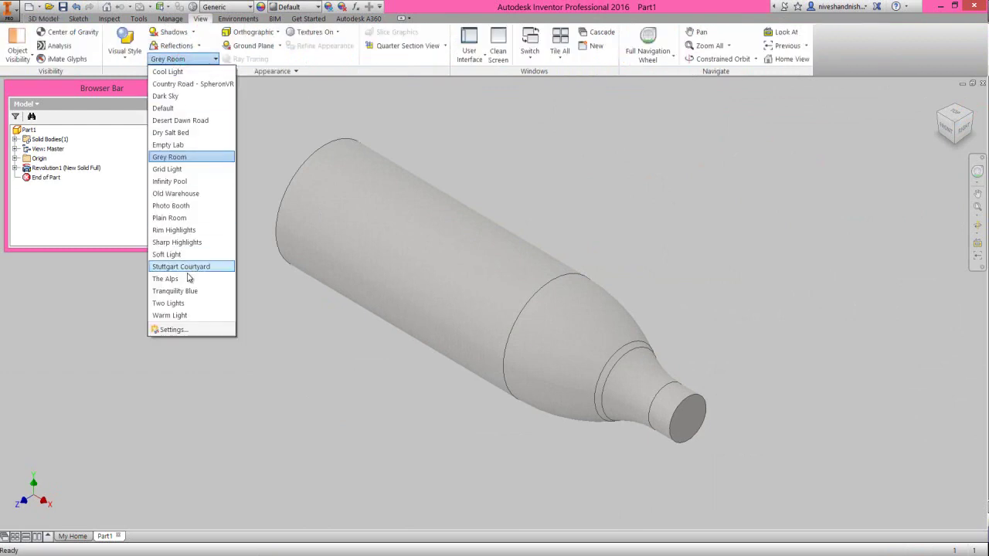
pyautogui.click(193, 304)
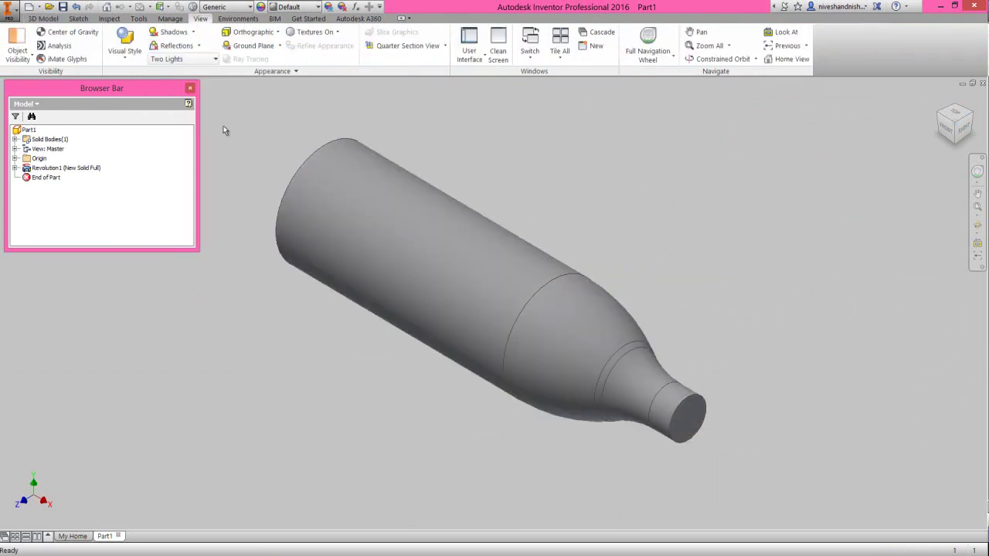
# - Import the Favorite Color.styxml style definition and light the model with the Copy of Two Lights-1 style
pyautogui.click(200, 59)
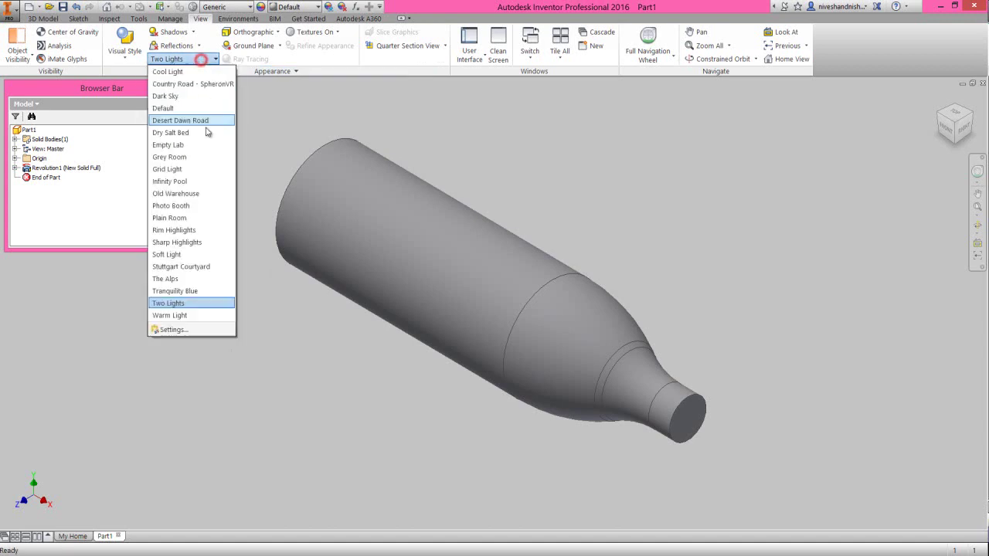
pyautogui.click(200, 330)
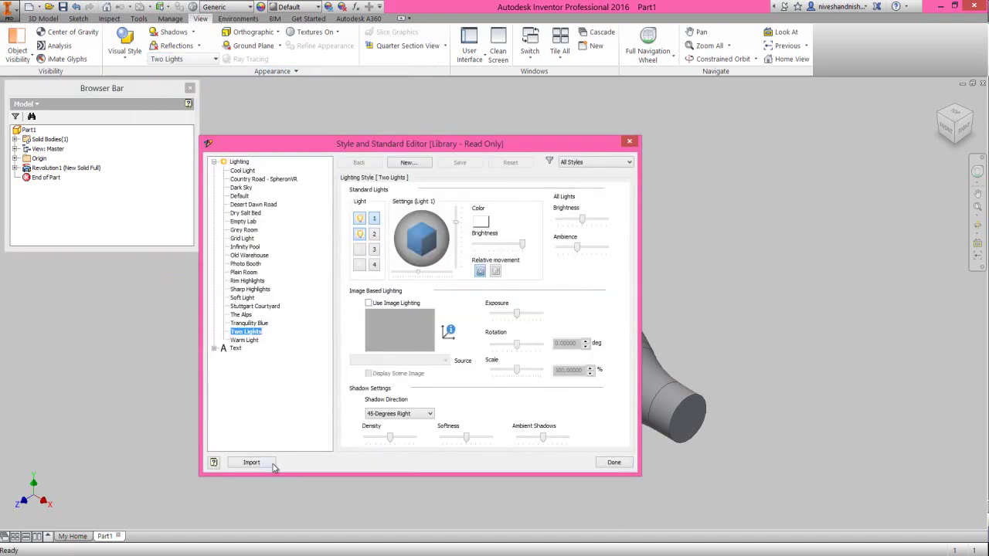
pyautogui.click(269, 462)
pyautogui.click(434, 232)
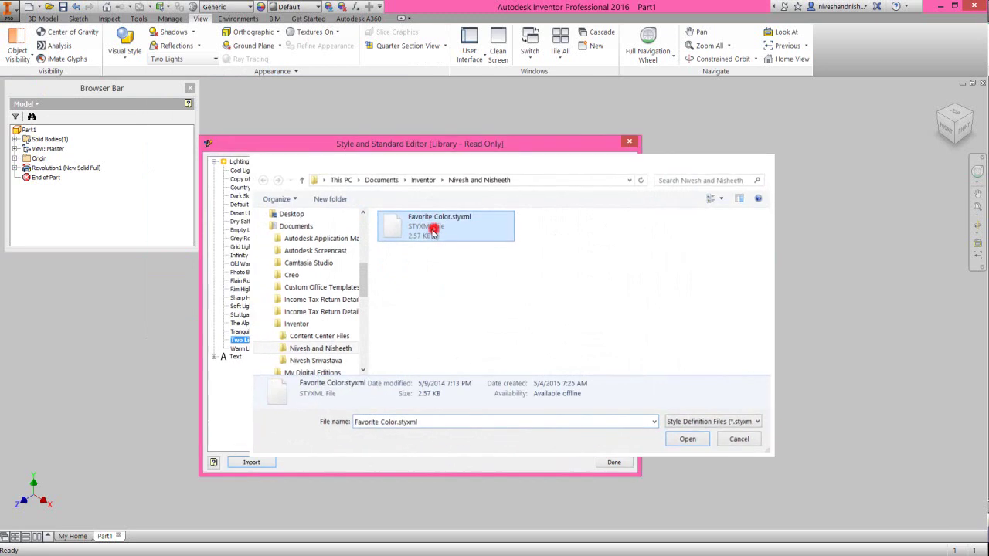
pyautogui.doubleClick(434, 232)
pyautogui.click(274, 180)
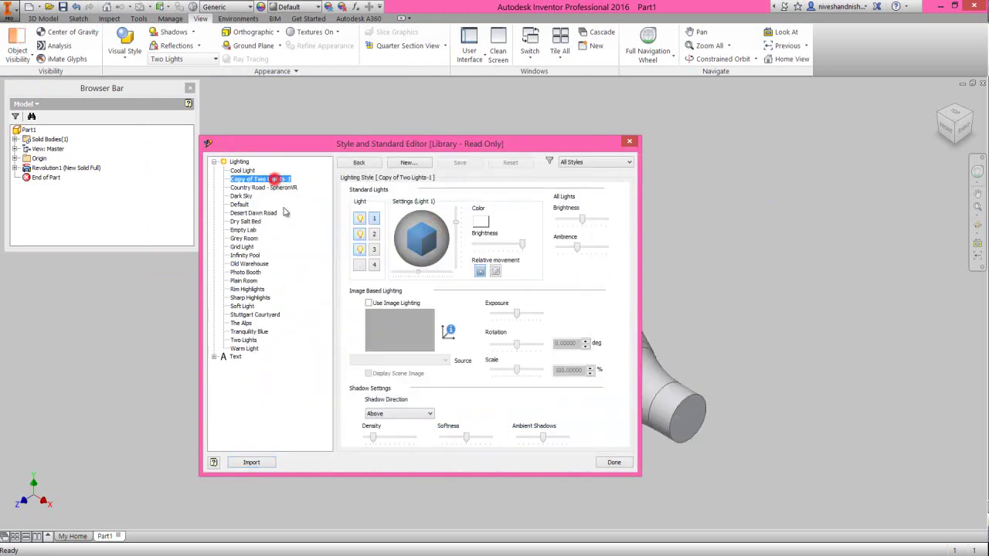
pyautogui.click(612, 462)
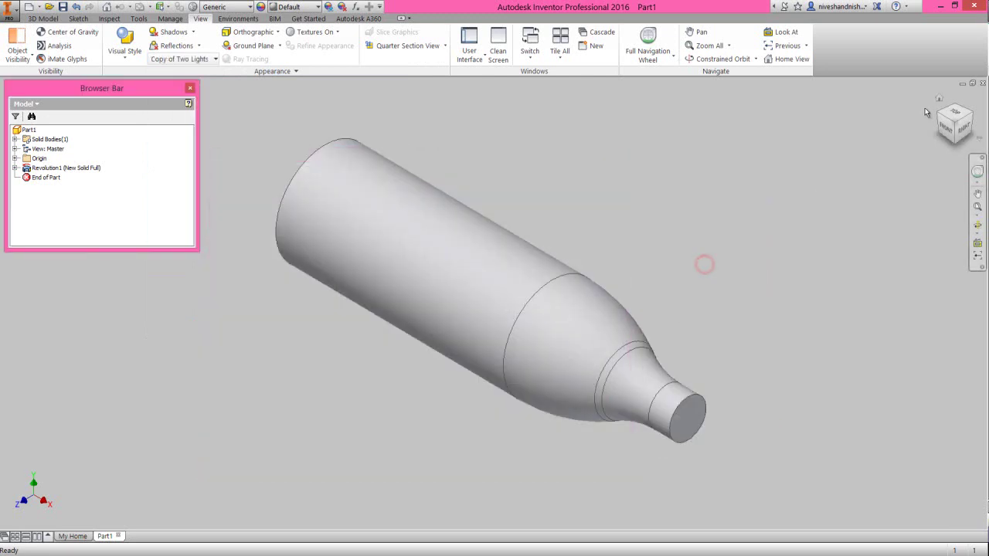
# - Save the part in the workspace under the file name Tuned Pipe
pyautogui.moveTo(939, 115); pyautogui.dragTo(948, 193)
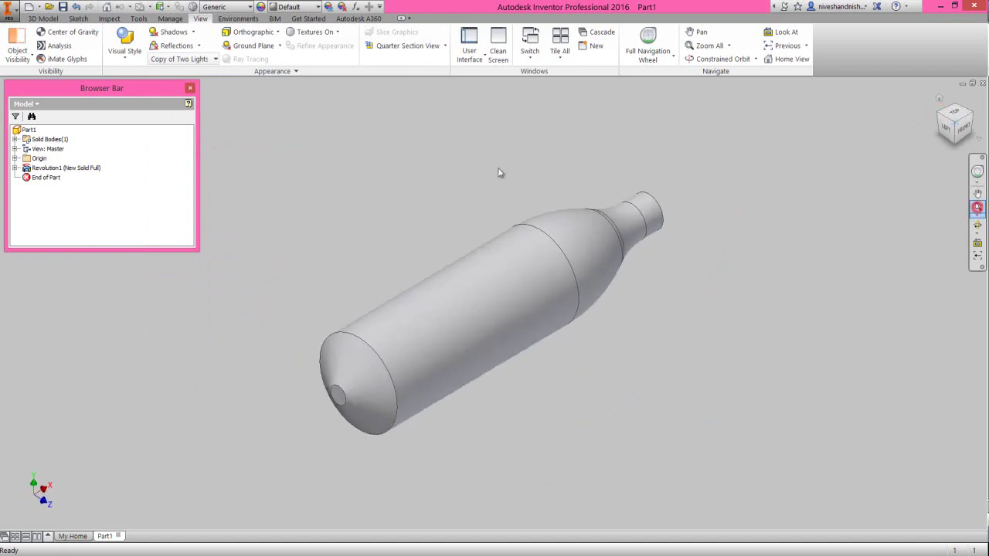
pyautogui.click(48, 19)
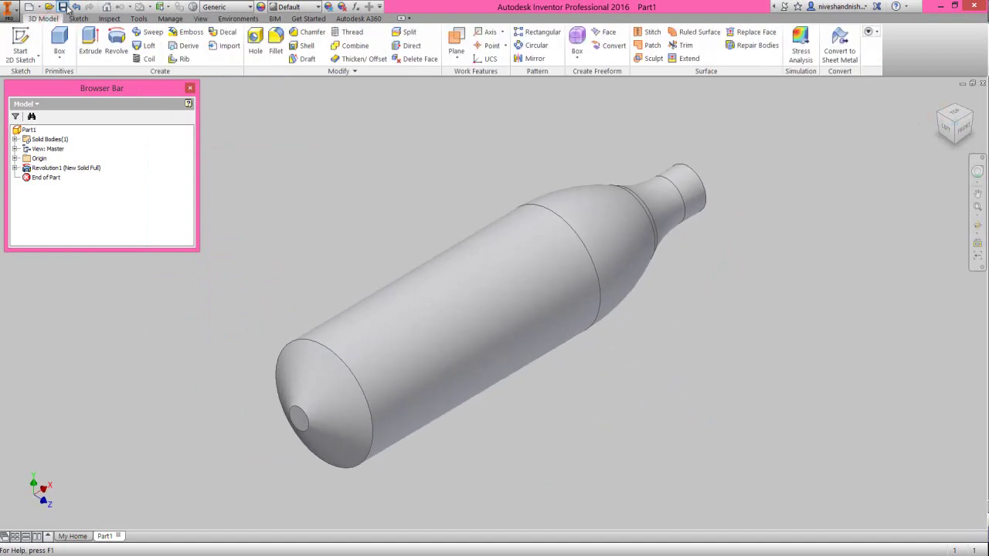
pyautogui.click(63, 7)
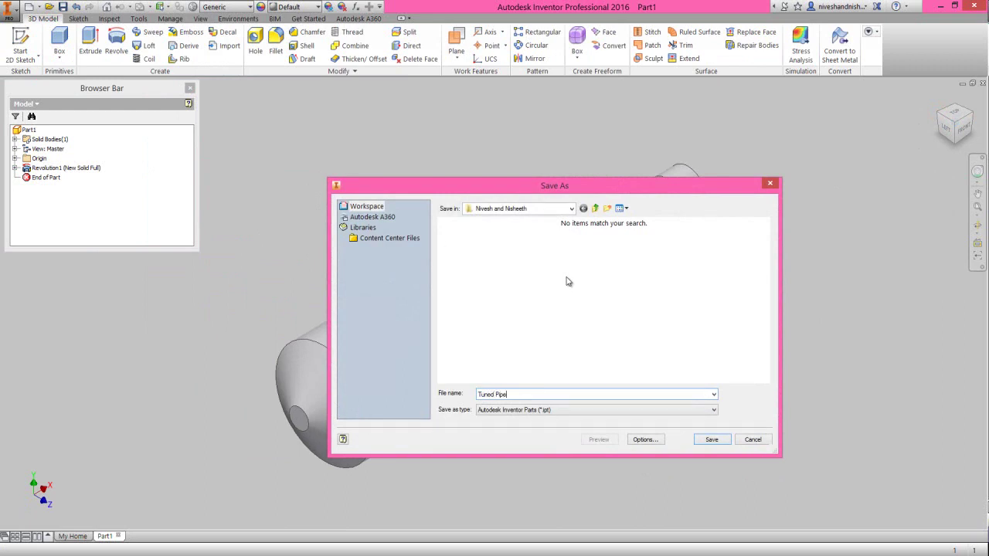
pyautogui.click(710, 440)
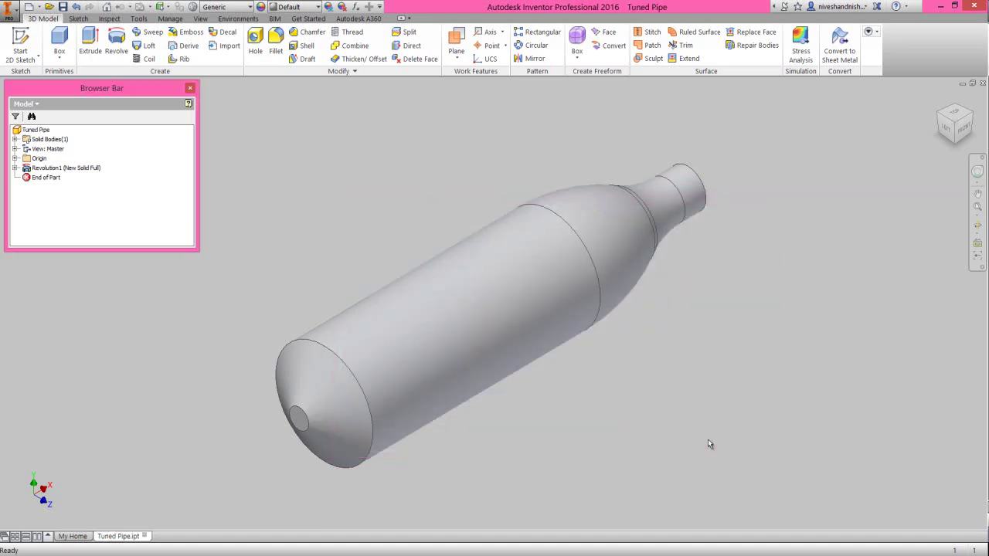
# - Fillet the cone's small tip edge, the cone's outer rim edge and the shoulder edge near the neck with a 0.125 in radius
pyautogui.click(673, 358)
pyautogui.click(278, 47)
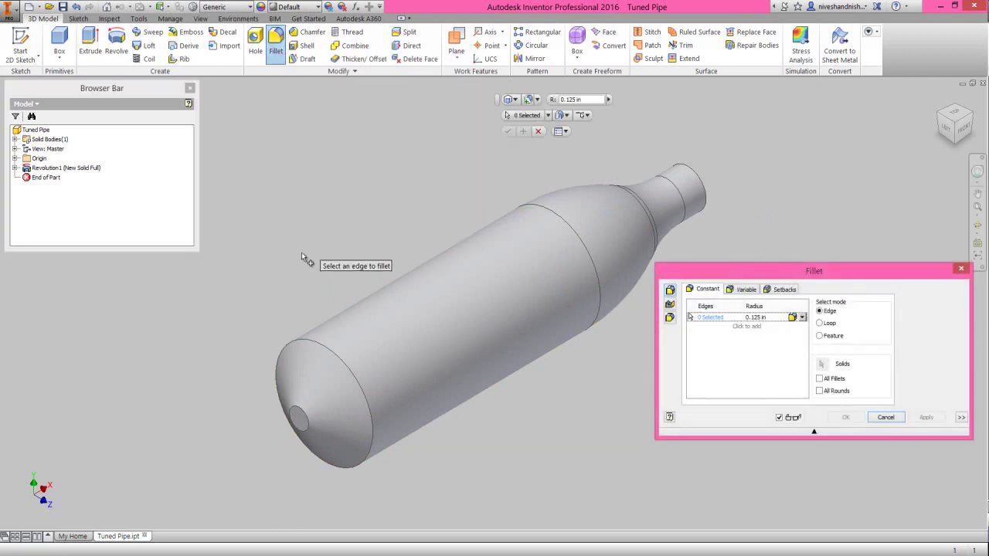
pyautogui.click(309, 414)
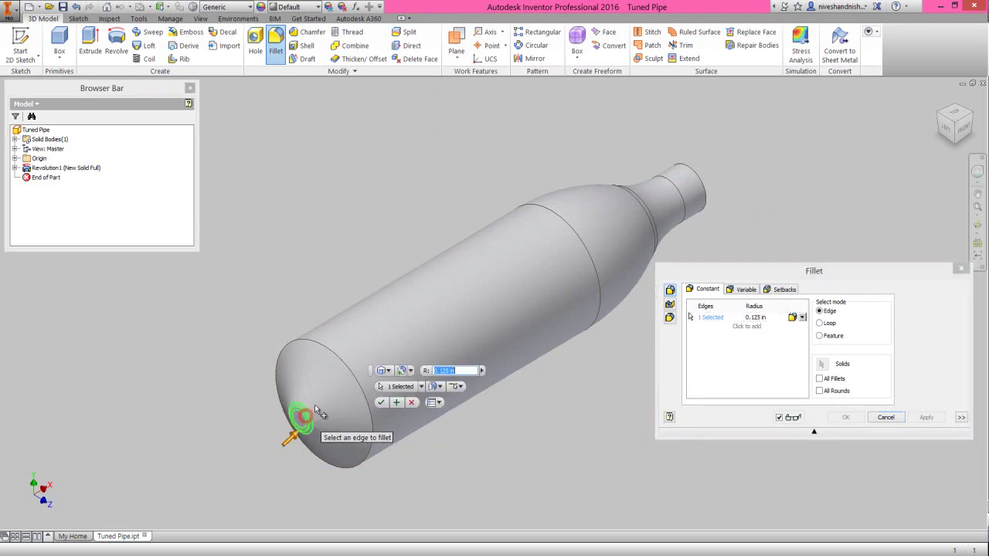
pyautogui.click(336, 362)
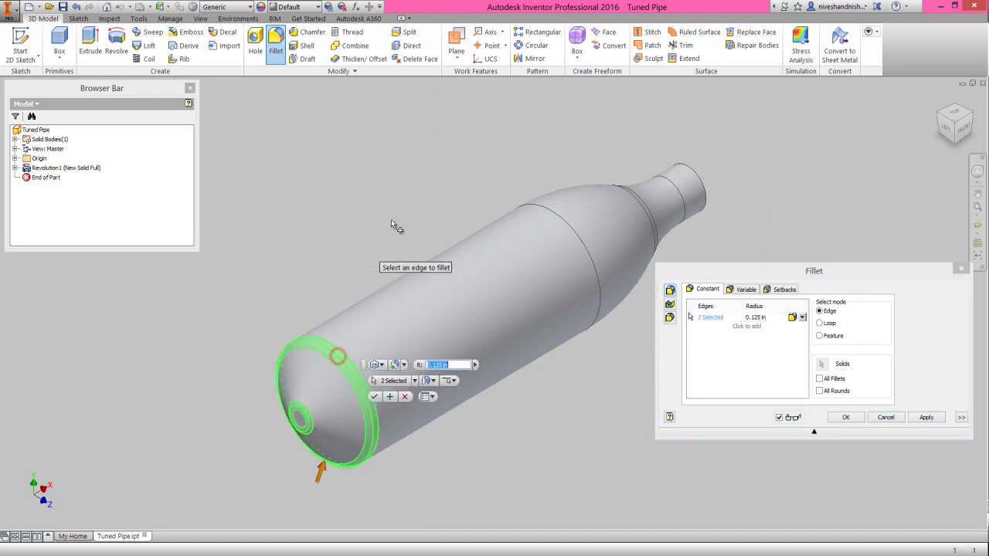
pyautogui.click(629, 199)
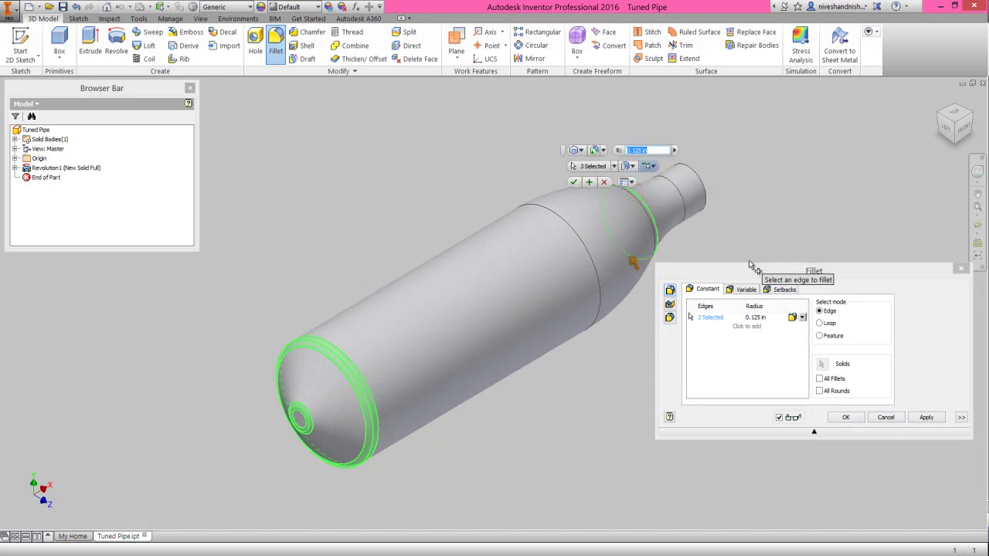
pyautogui.click(756, 317)
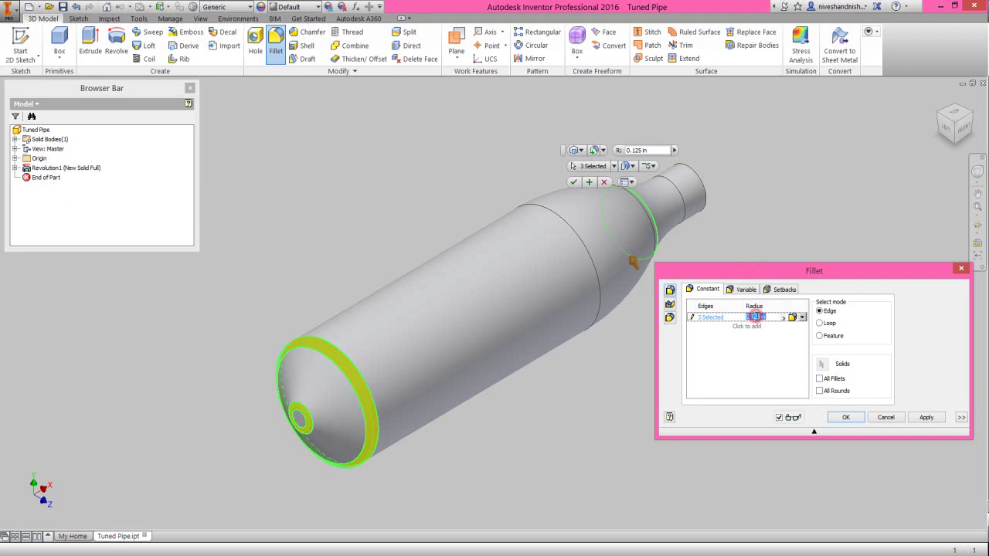
pyautogui.click(846, 417)
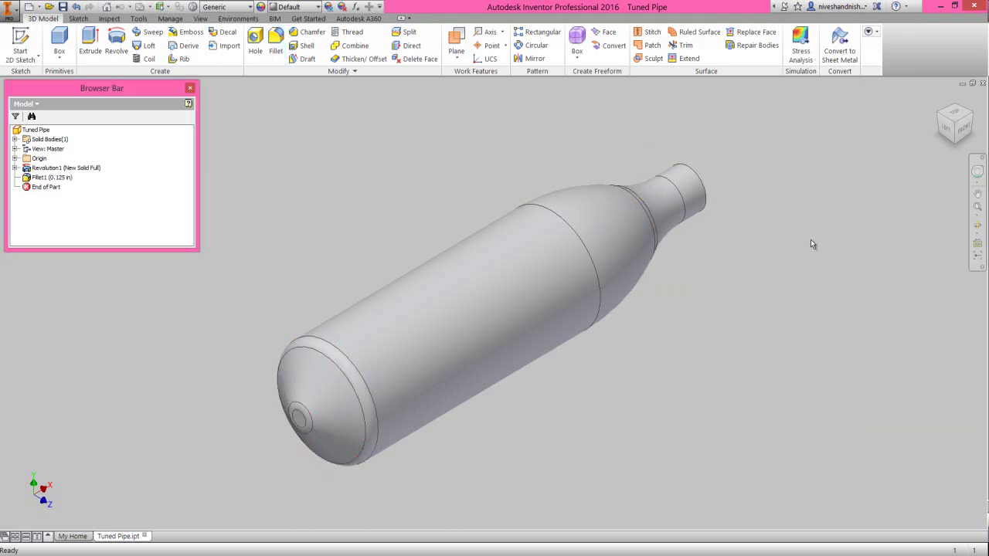
pyautogui.click(810, 244)
pyautogui.click(311, 178)
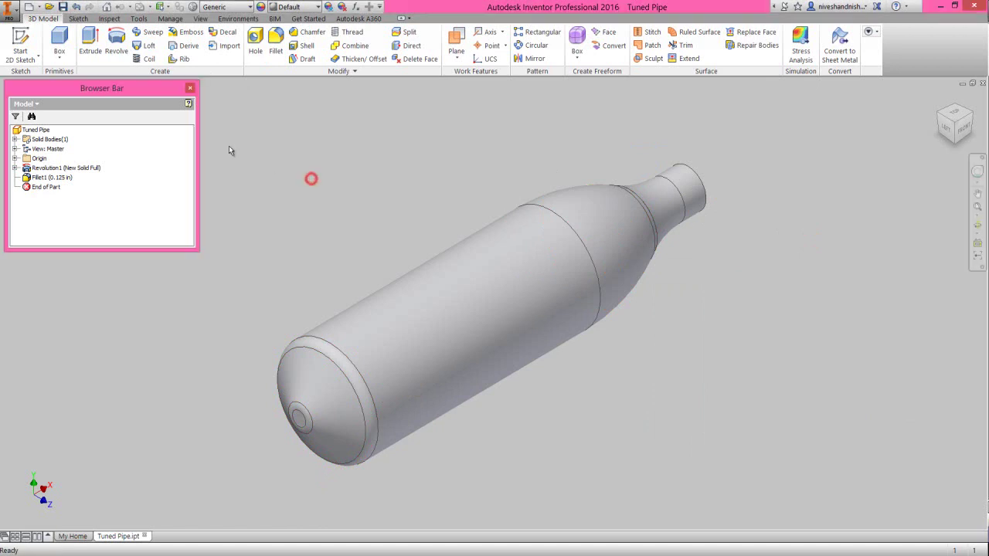
# - Start a 2D sketch on the origin XY plane and slice the model graphics at the sketch plane
pyautogui.click(116, 42)
pyautogui.click(453, 319)
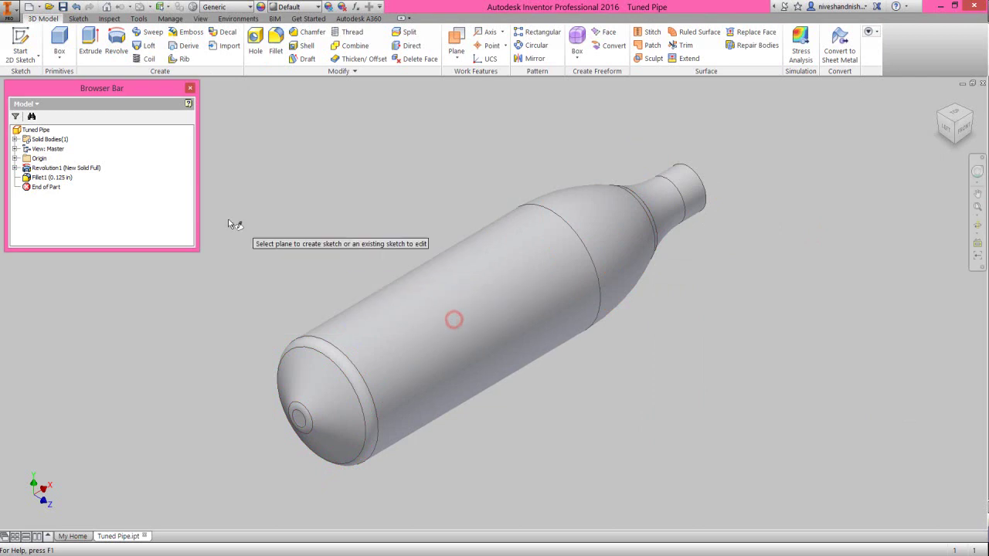
pyautogui.click(14, 159)
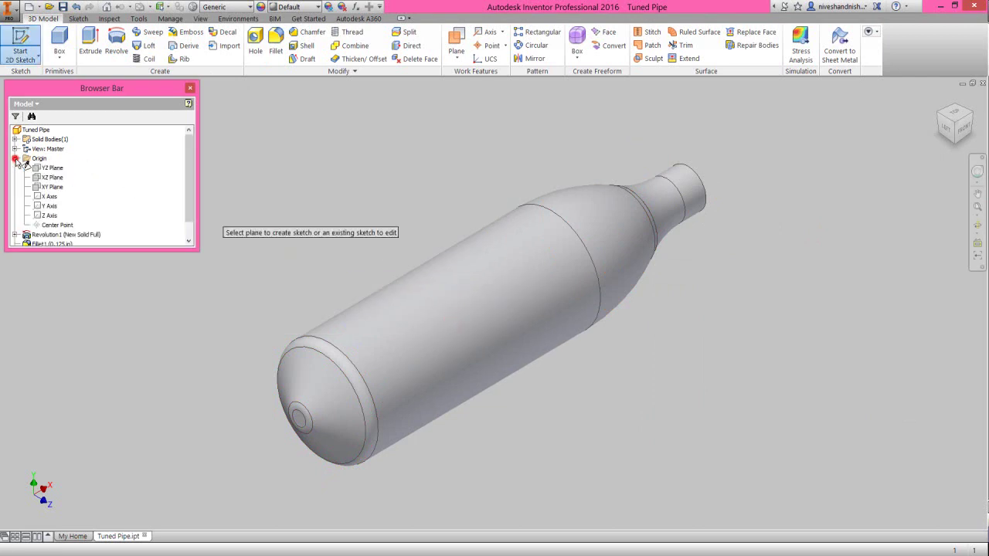
pyautogui.click(58, 191)
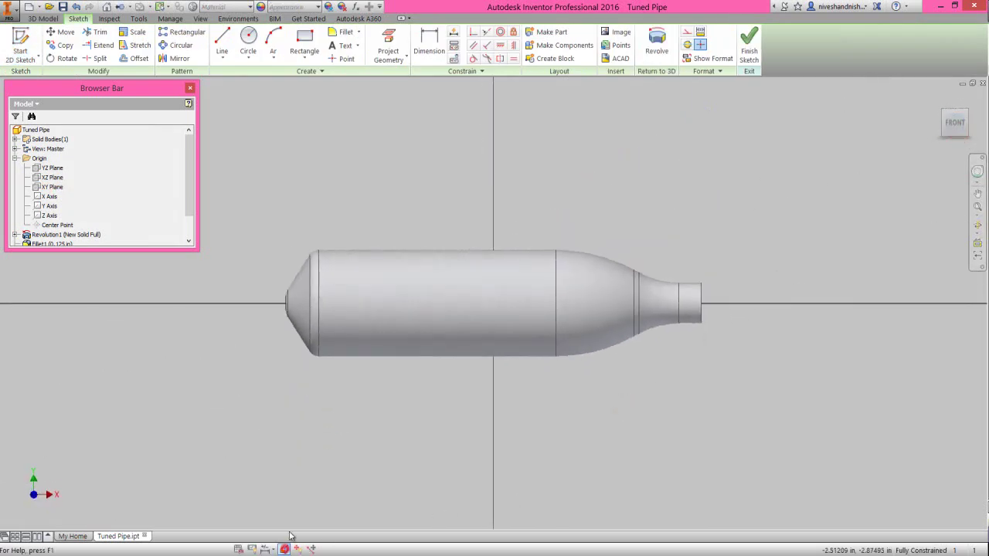
pyautogui.click(284, 549)
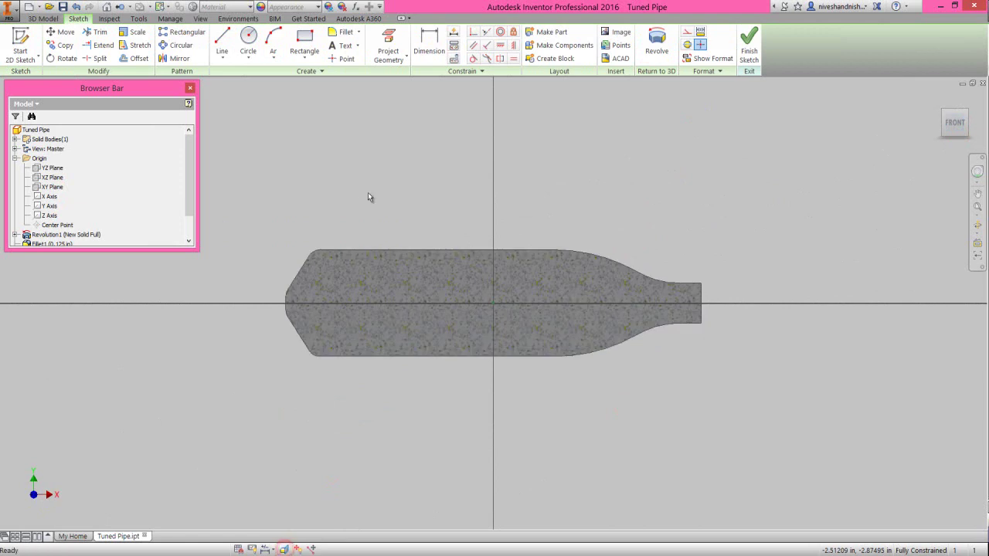
# - Project the cut edges of the sliced body into the sketch and convert them to construction geometry
pyautogui.click(394, 57)
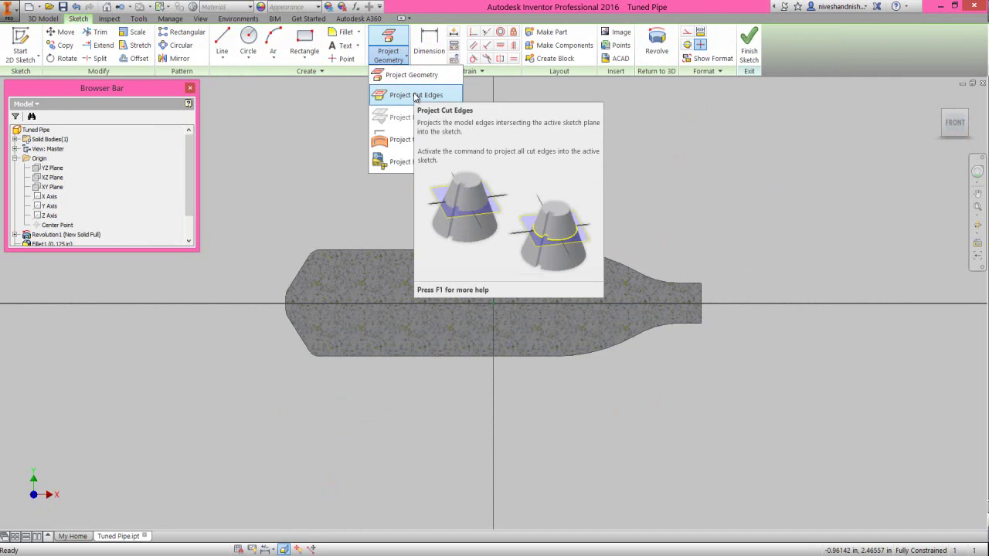
pyautogui.click(416, 96)
pyautogui.moveTo(260, 201); pyautogui.dragTo(768, 417)
pyautogui.click(701, 34)
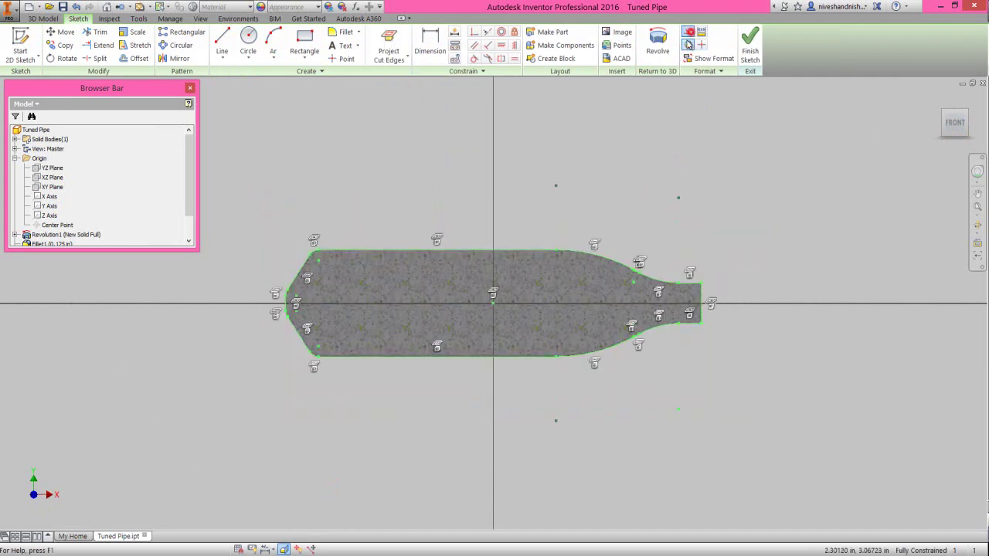
# - Project the origin XZ plane into the sketch as a horizontal reference line through the body's center
pyautogui.rightClick(408, 145)
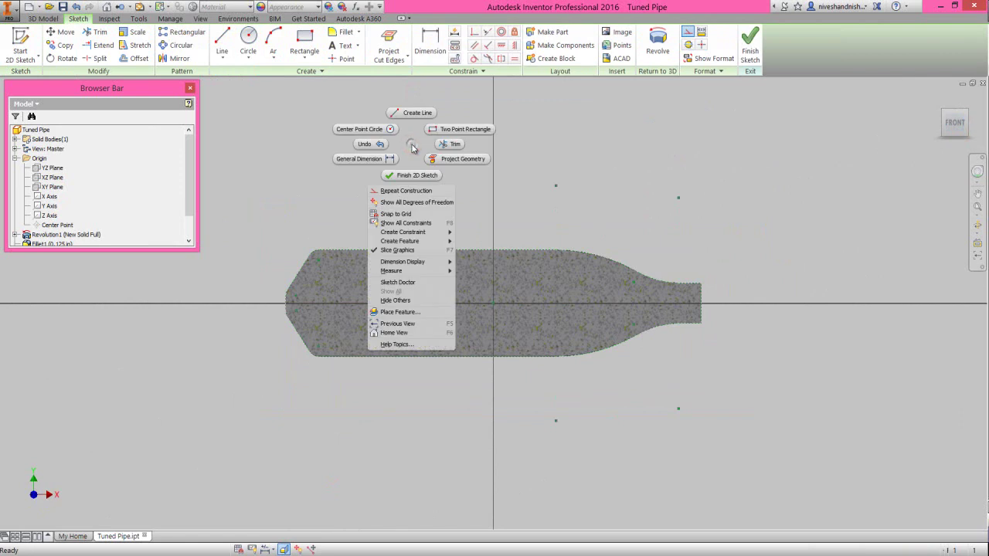
pyautogui.click(452, 160)
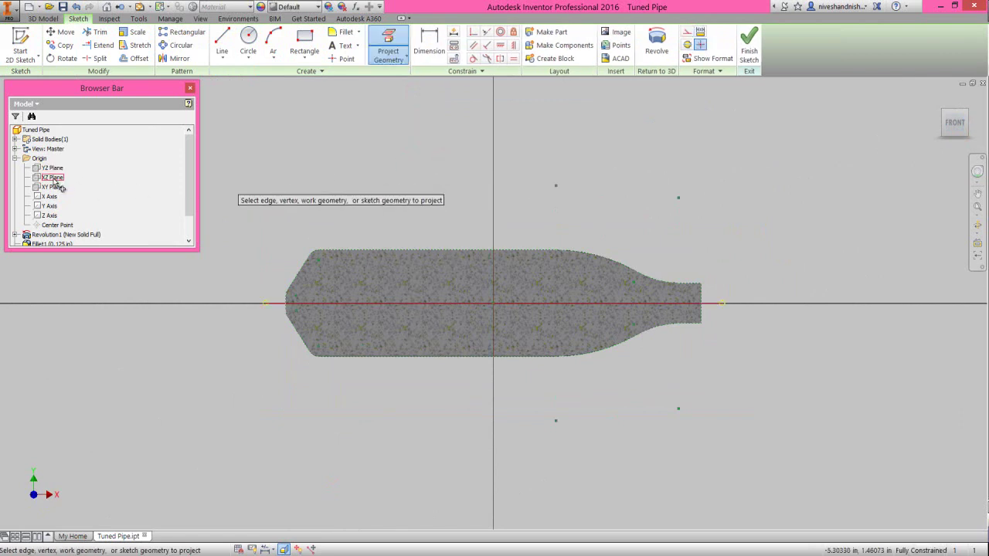
pyautogui.click(54, 179)
pyautogui.rightClick(370, 194)
pyautogui.click(411, 194)
# - Sketch a horizontal line 0.05 in long inside the body, just below the upper edge of the straight cylindrical section
pyautogui.click(644, 230)
pyautogui.click(530, 236)
pyautogui.scroll(-5, 523, 253)
pyautogui.rightClick(528, 200)
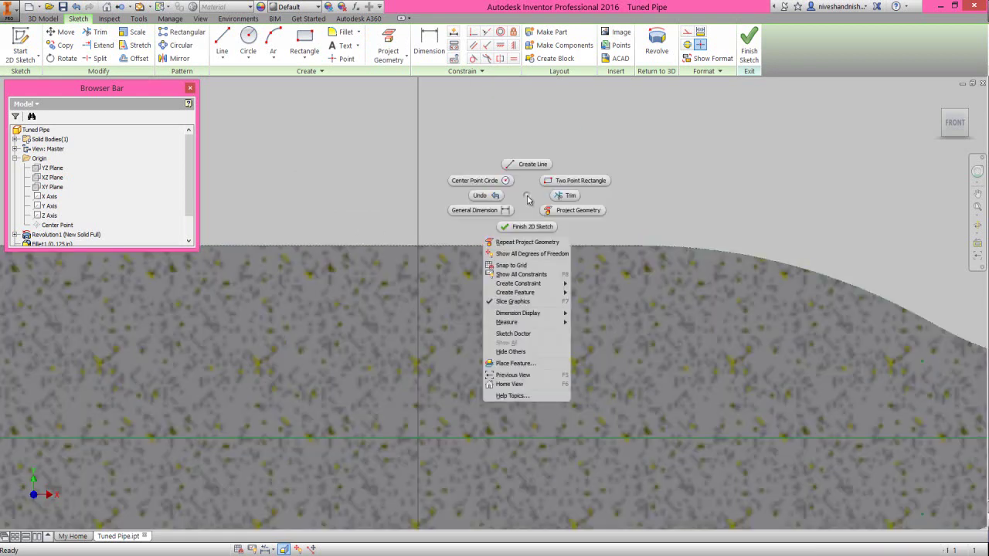
pyautogui.click(531, 164)
pyautogui.click(502, 272)
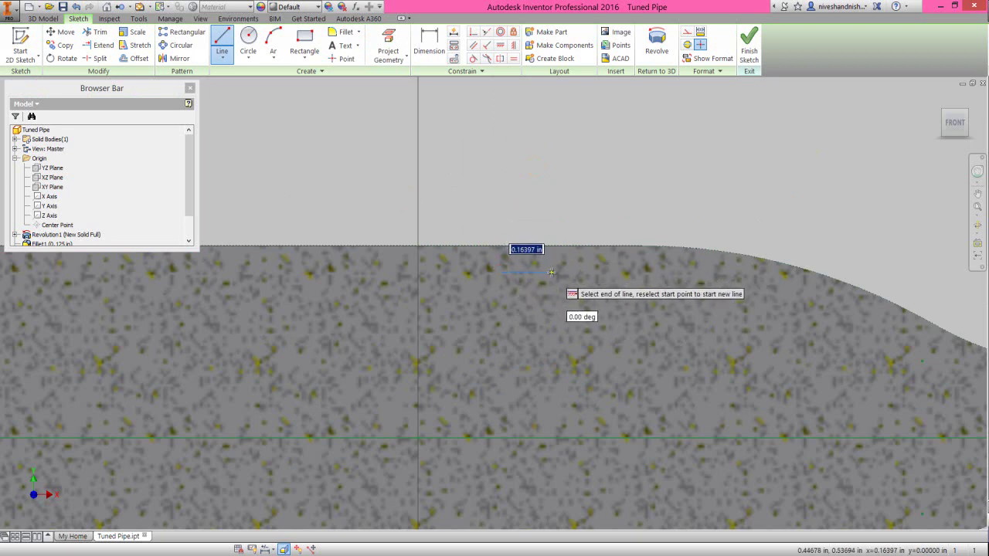
pyautogui.write('.05')
pyautogui.press('Return')
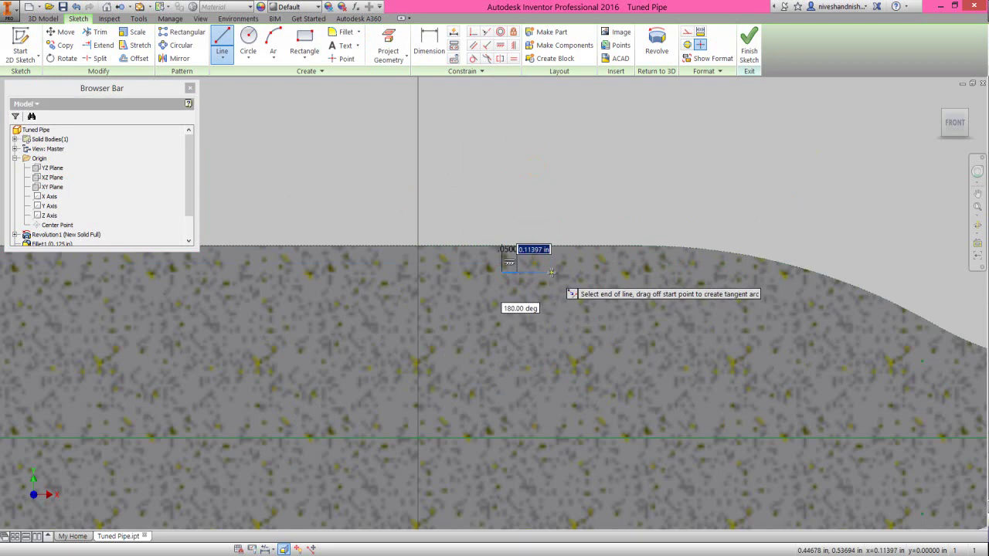
# - Dimension the vertical distance from the projected XZ plane line to the short horizontal line as 0.59 in
pyautogui.rightClick(521, 216)
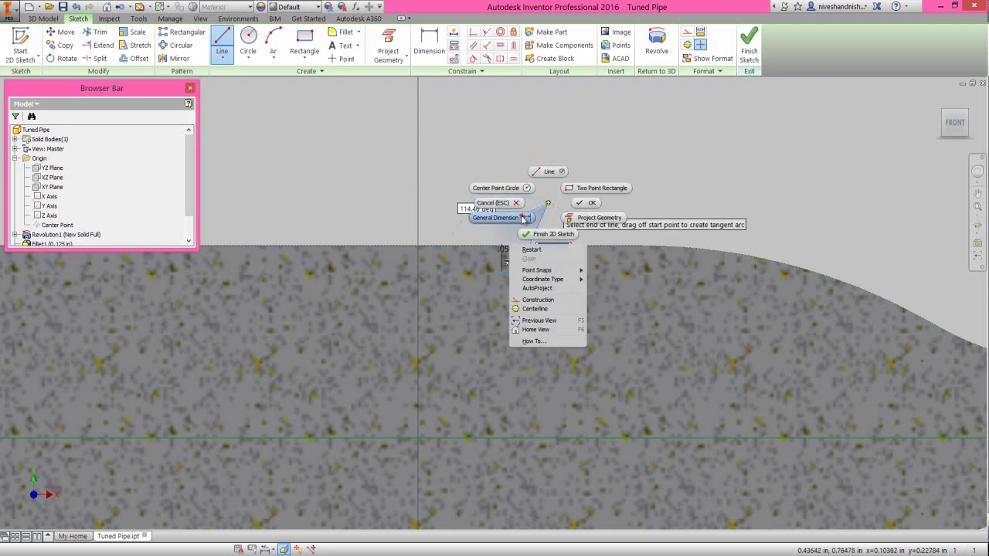
pyautogui.click(490, 214)
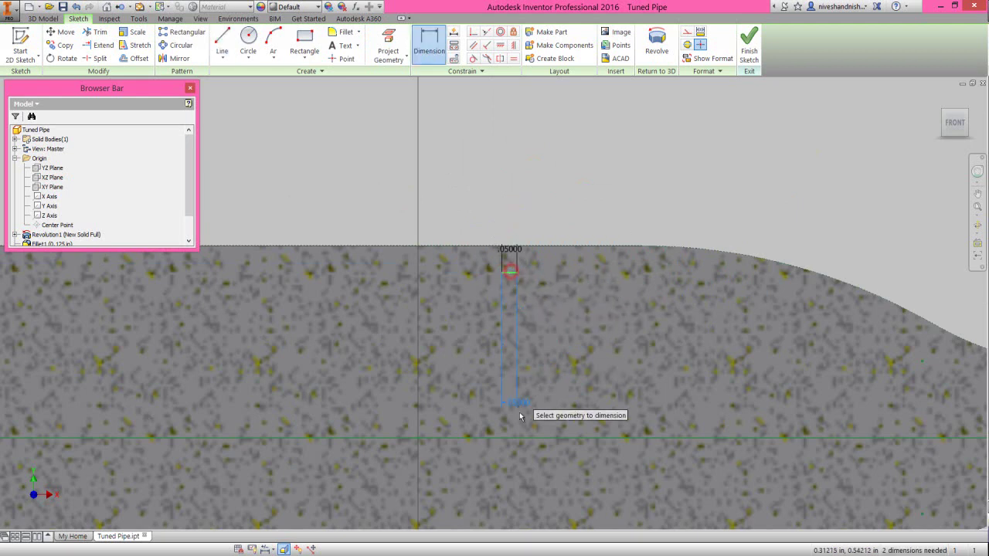
pyautogui.click(523, 440)
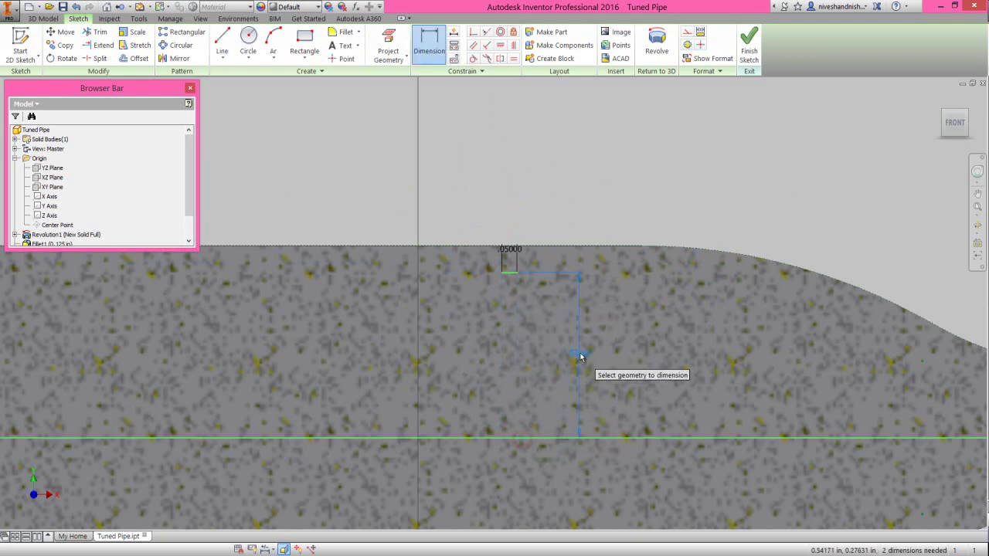
pyautogui.click(580, 357)
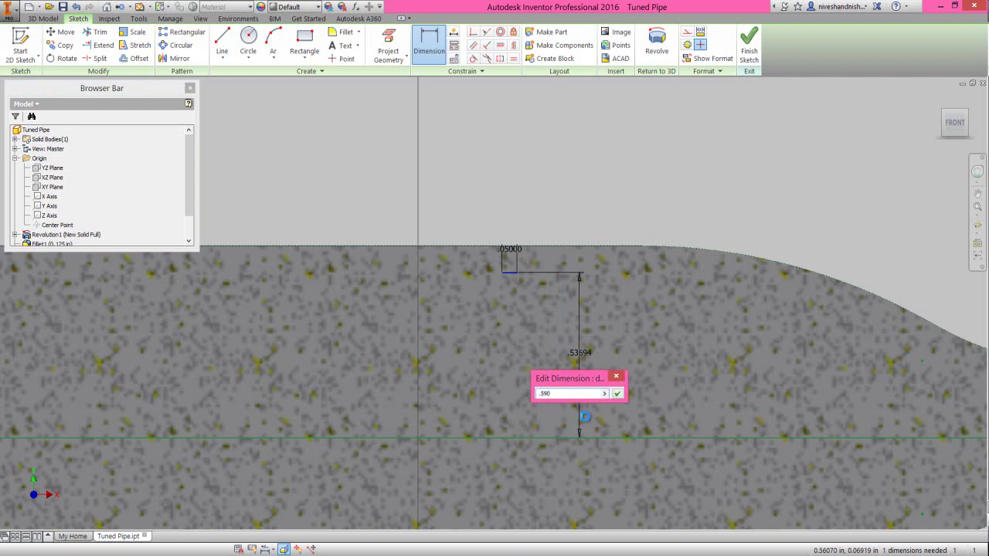
pyautogui.press('Return')
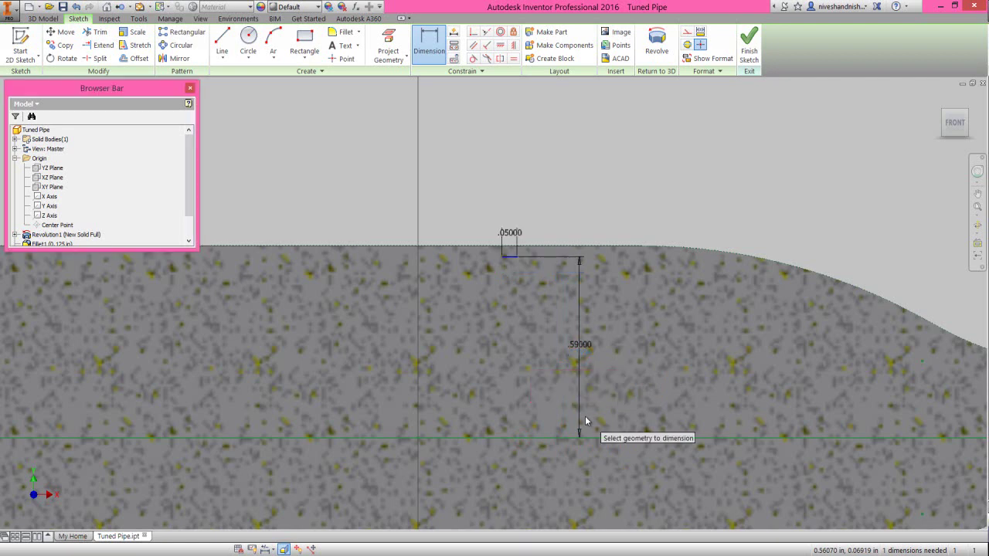
# - Sketch two slanted lines flaring outward from the ends of the 0.05 in line up to the body's upper edge
pyautogui.rightClick(569, 189)
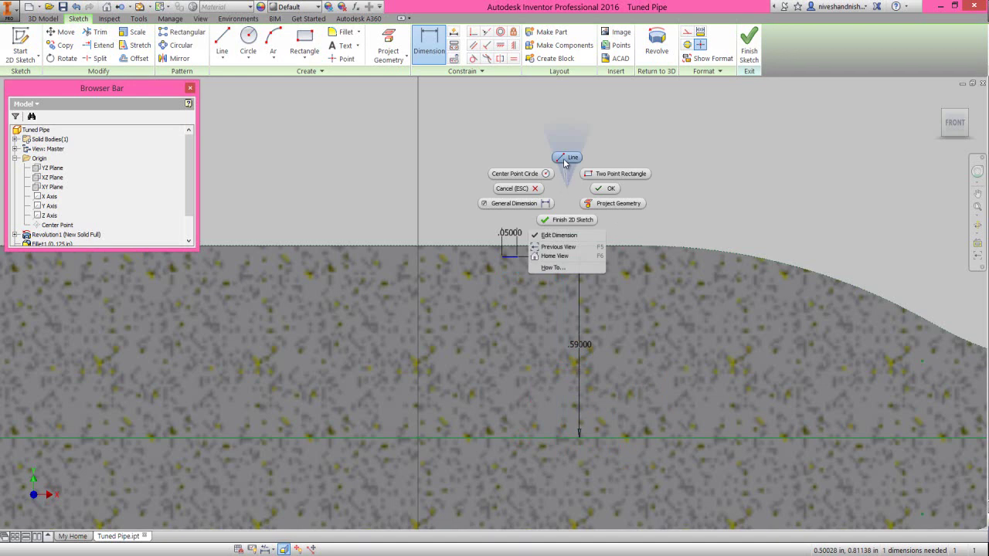
pyautogui.click(565, 159)
pyautogui.scroll(5, 521, 252)
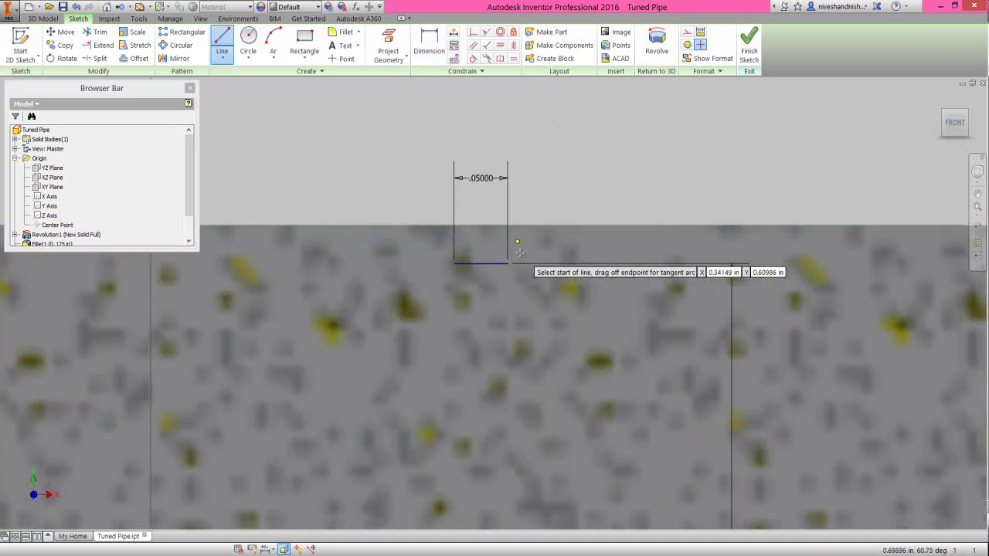
pyautogui.click(456, 265)
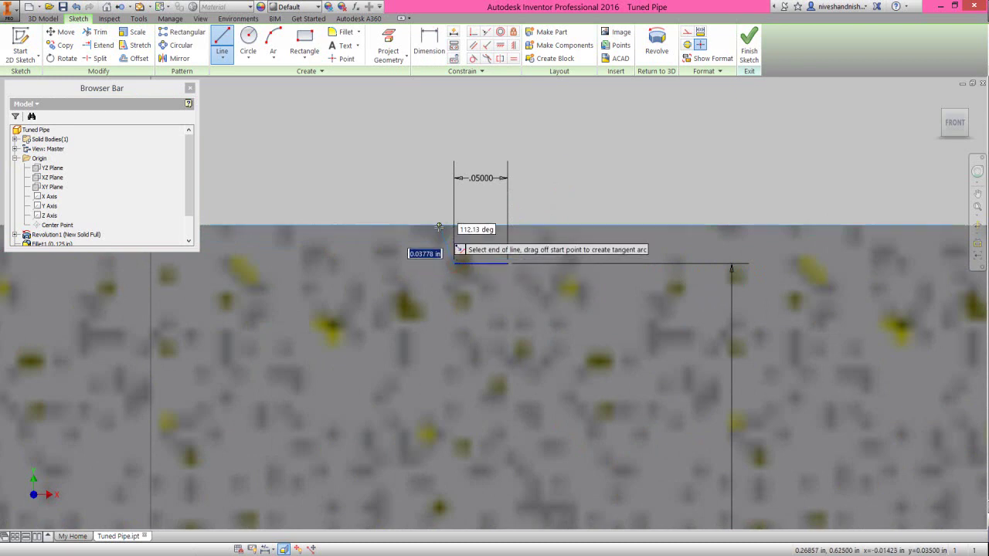
pyautogui.click(438, 227)
pyautogui.click(508, 264)
pyautogui.click(526, 226)
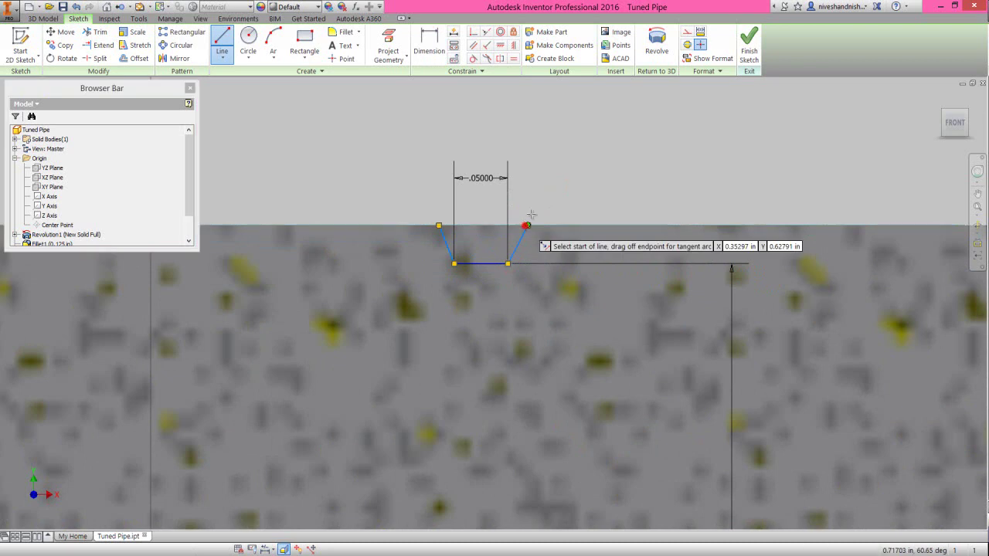
# - Sketch a vertical construction line from the midpoint of the 0.05 in line up to the body's upper edge
pyautogui.rightClick(553, 183)
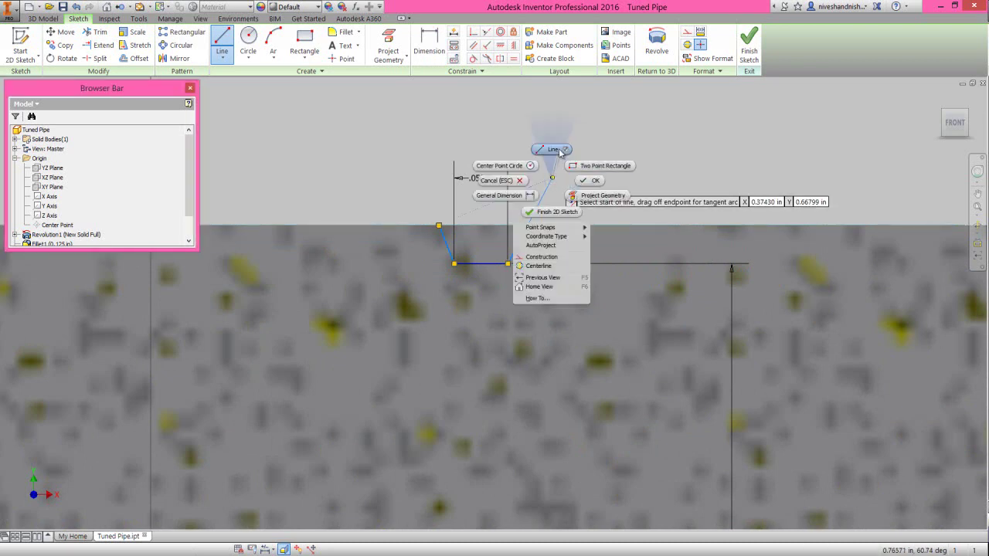
pyautogui.click(555, 149)
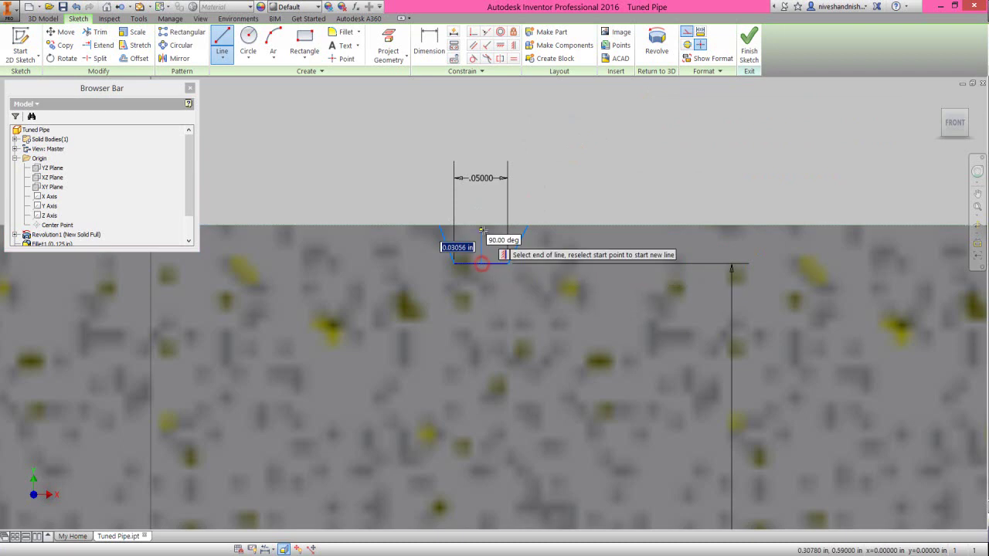
pyautogui.rightClick(493, 207)
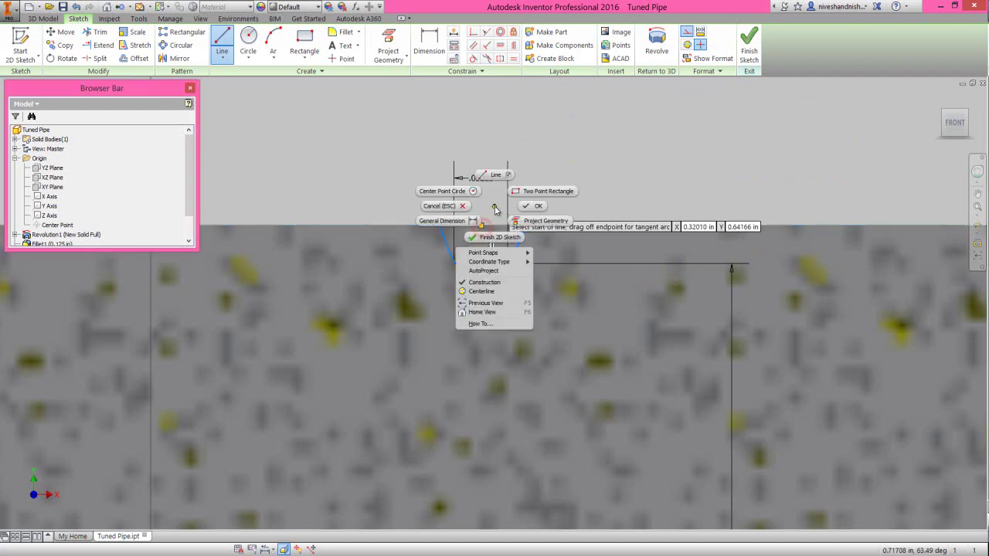
pyautogui.click(533, 206)
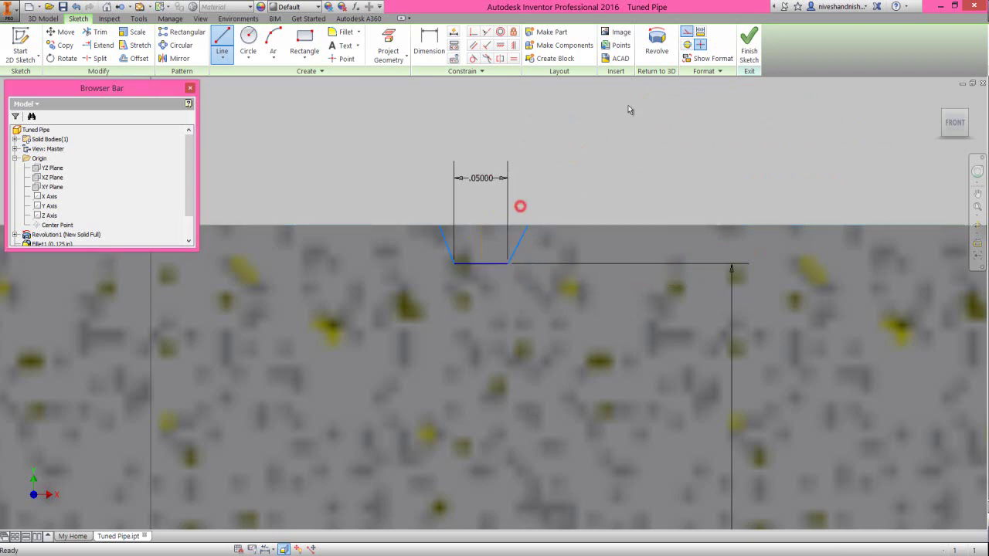
# - Dimension the horizontal distance between the upper ends of the two slanted lines as 0.1 in
pyautogui.rightClick(591, 192)
pyautogui.click(556, 207)
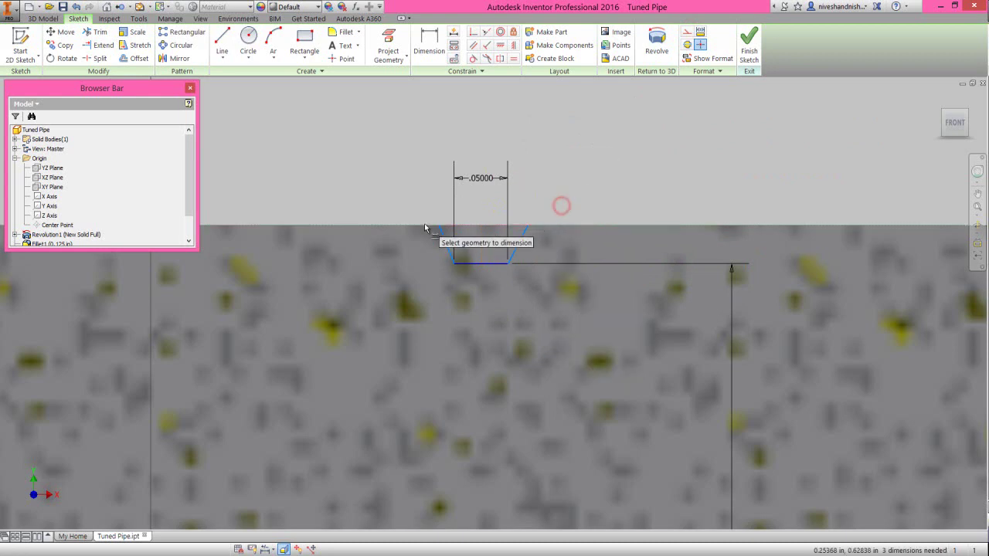
pyautogui.click(438, 225)
pyautogui.click(528, 225)
pyautogui.click(489, 155)
pyautogui.write('1')
pyautogui.press('Return')
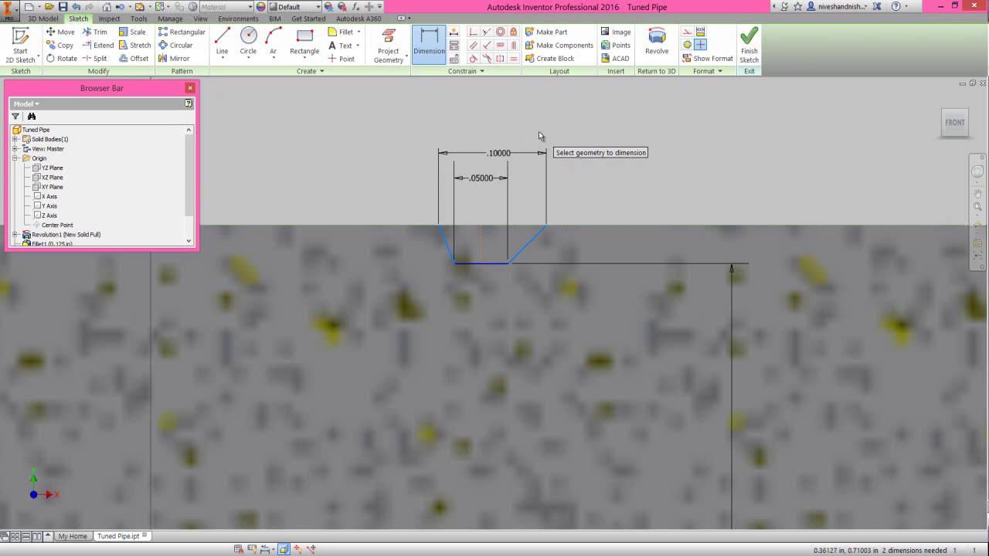
pyautogui.rightClick(601, 151)
pyautogui.click(627, 152)
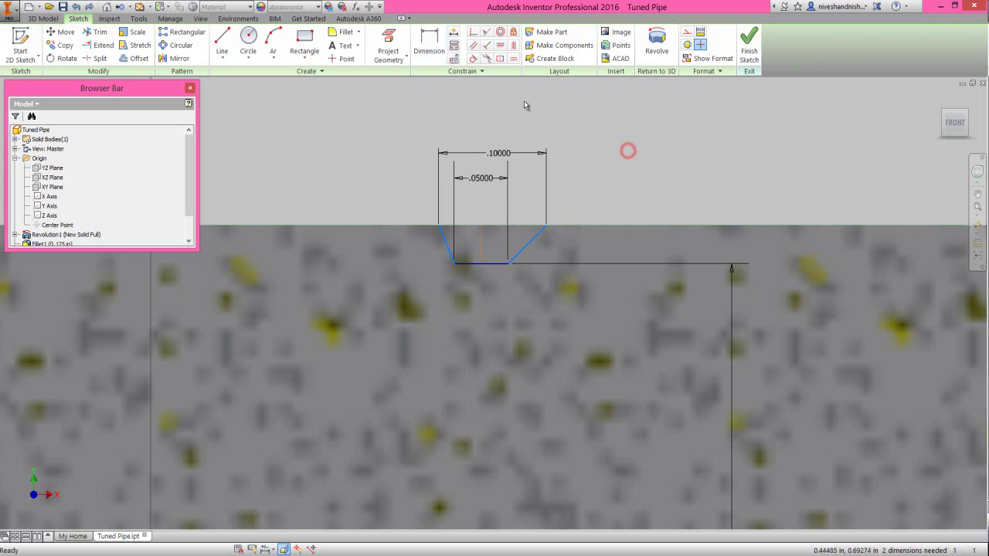
# - Make the two slanted lines symmetric about the vertical construction line
pyautogui.click(498, 60)
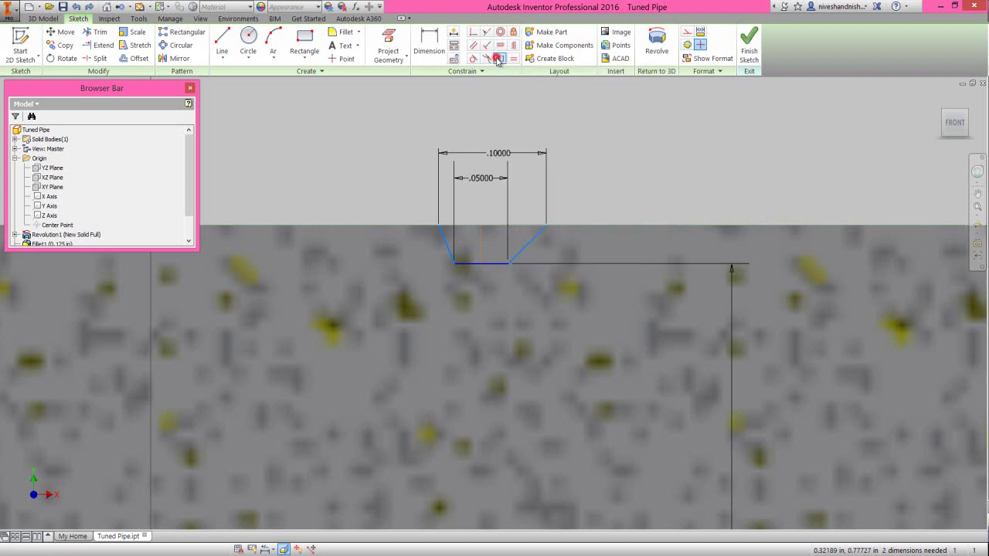
pyautogui.click(445, 246)
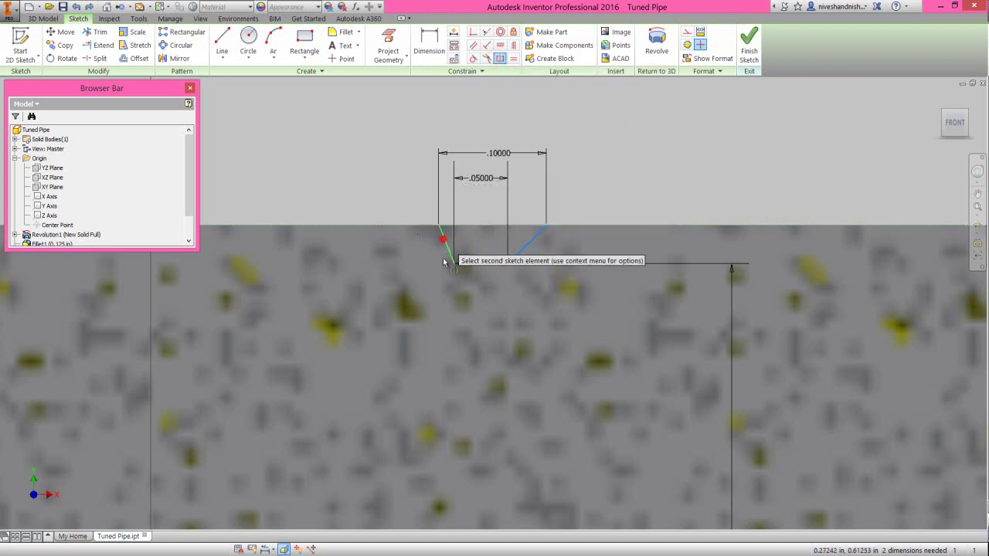
pyautogui.click(520, 251)
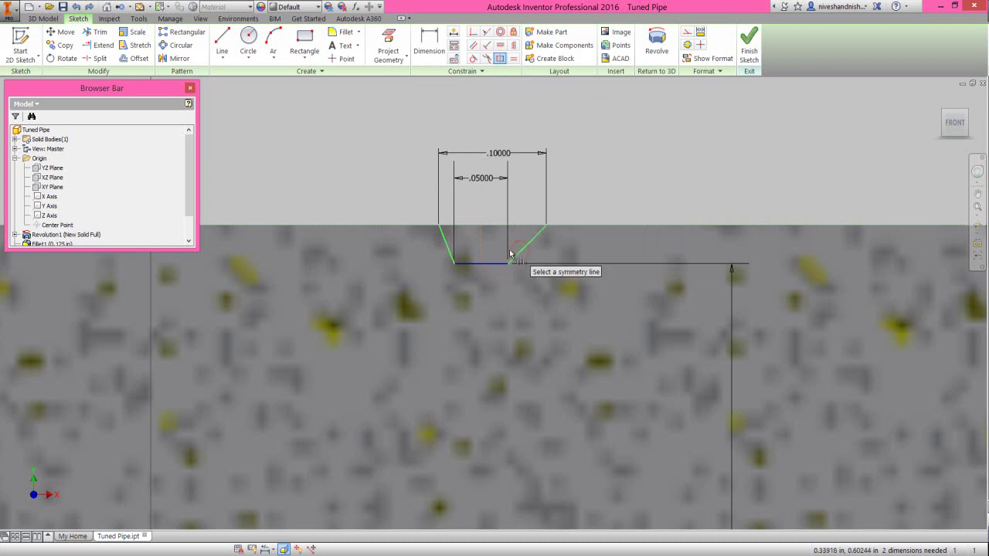
pyautogui.click(481, 239)
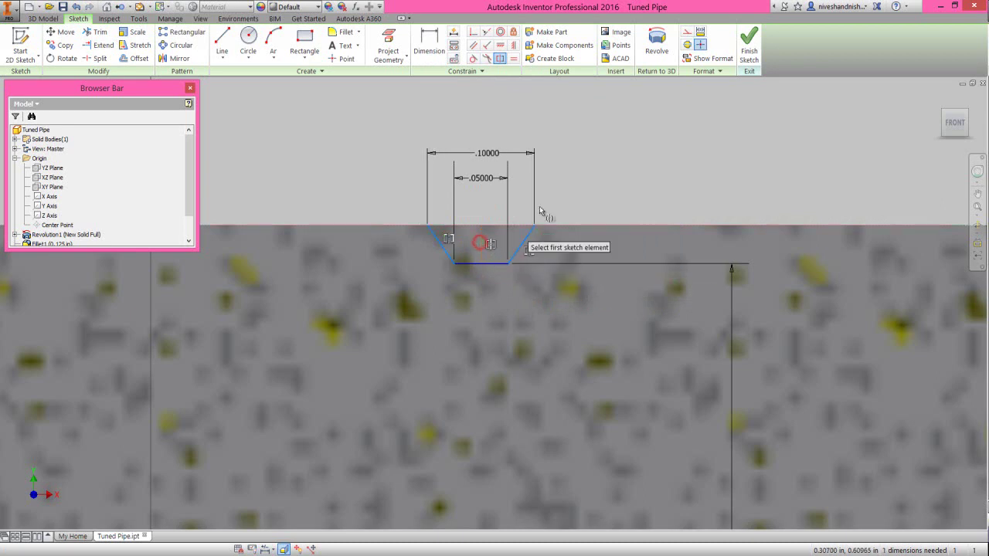
pyautogui.rightClick(587, 171)
pyautogui.click(625, 169)
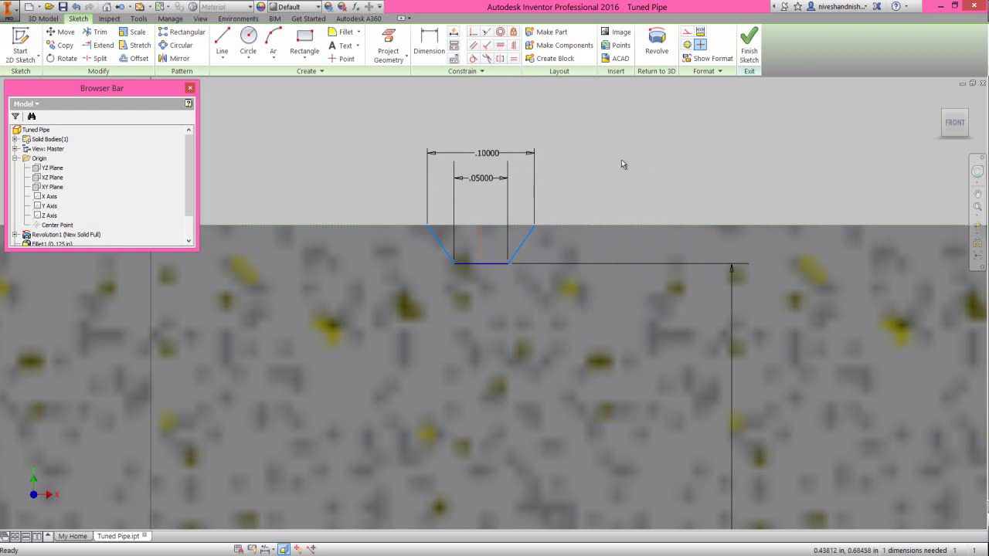
# - Dimension the horizontal distance from the neck's end edge to the groove profile's nearest upper corner as 1.825 in
pyautogui.rightClick(614, 172)
pyautogui.click(569, 196)
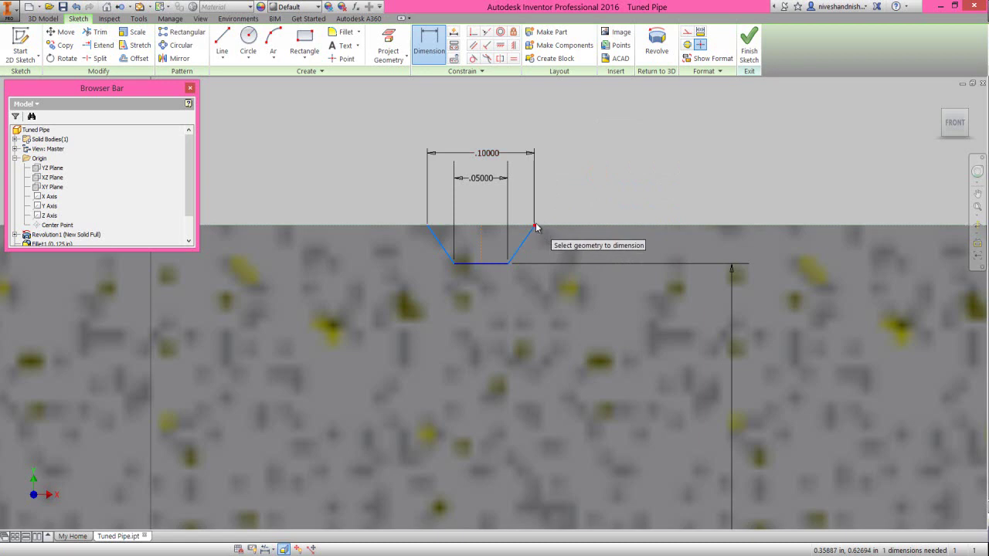
pyautogui.scroll(-5, 535, 230)
pyautogui.scroll(-3, 665, 323)
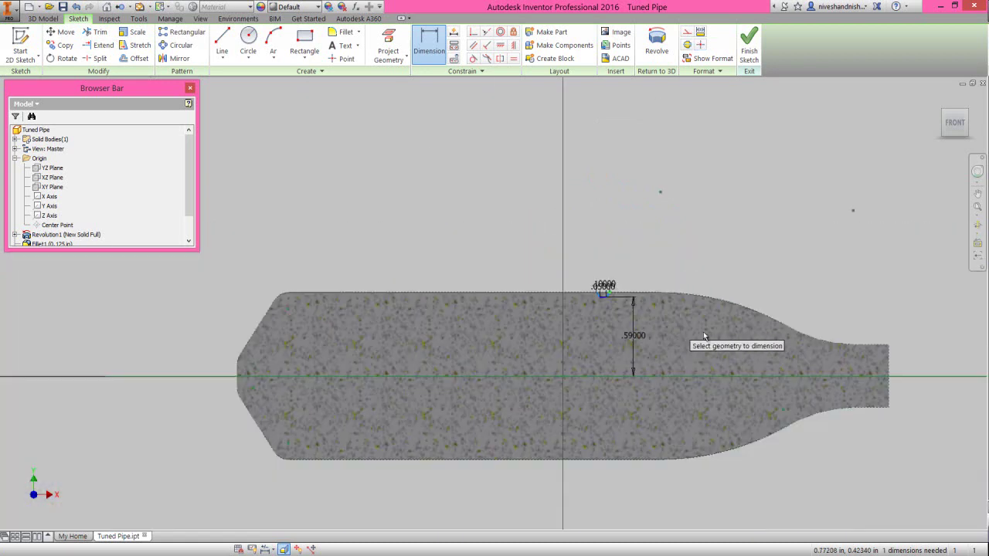
pyautogui.click(888, 372)
pyautogui.click(603, 287)
pyautogui.click(745, 272)
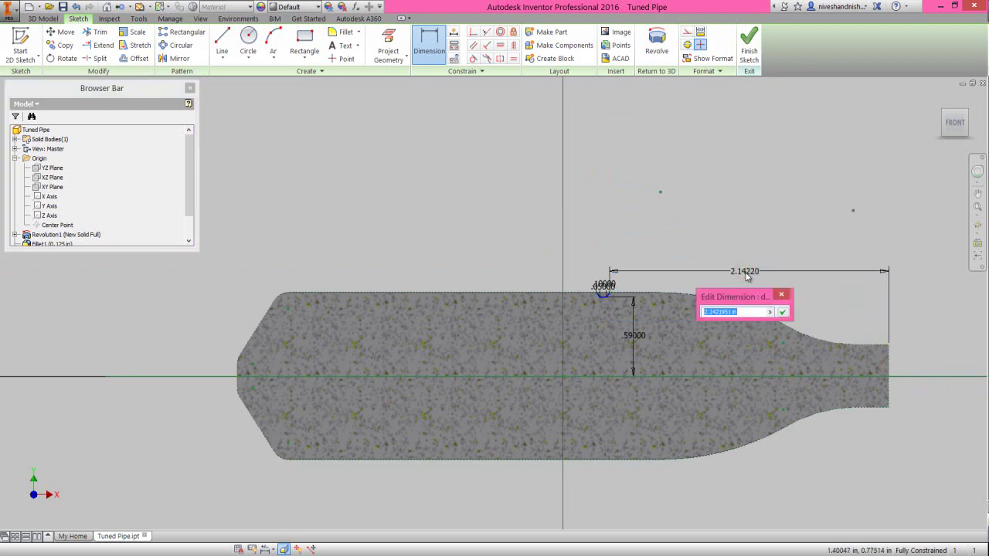
pyautogui.write('1.825')
pyautogui.press('Return')
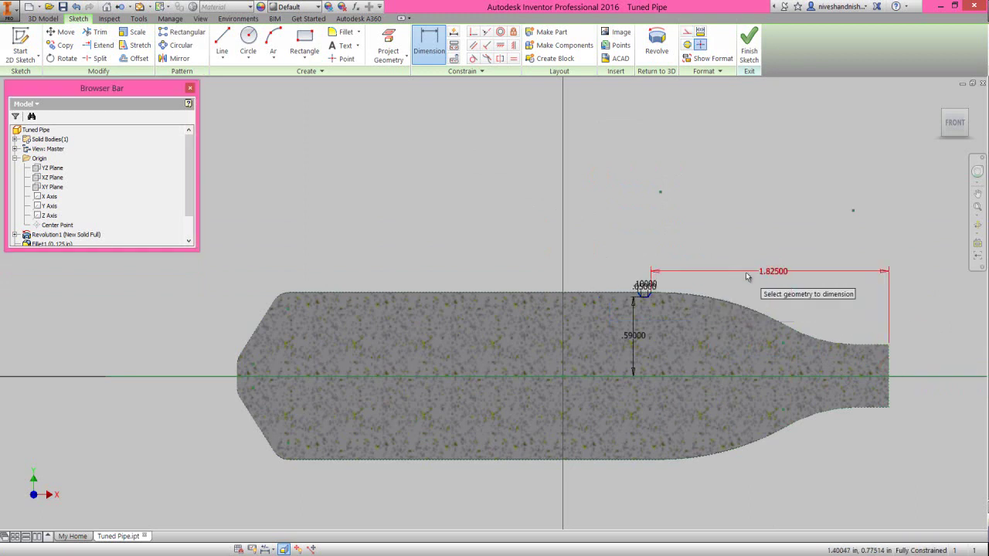
pyautogui.rightClick(772, 201)
pyautogui.click(805, 198)
# - Close the groove profile with a horizontal line joining the upper ends of the two slanted lines
pyautogui.scroll(5, 723, 286)
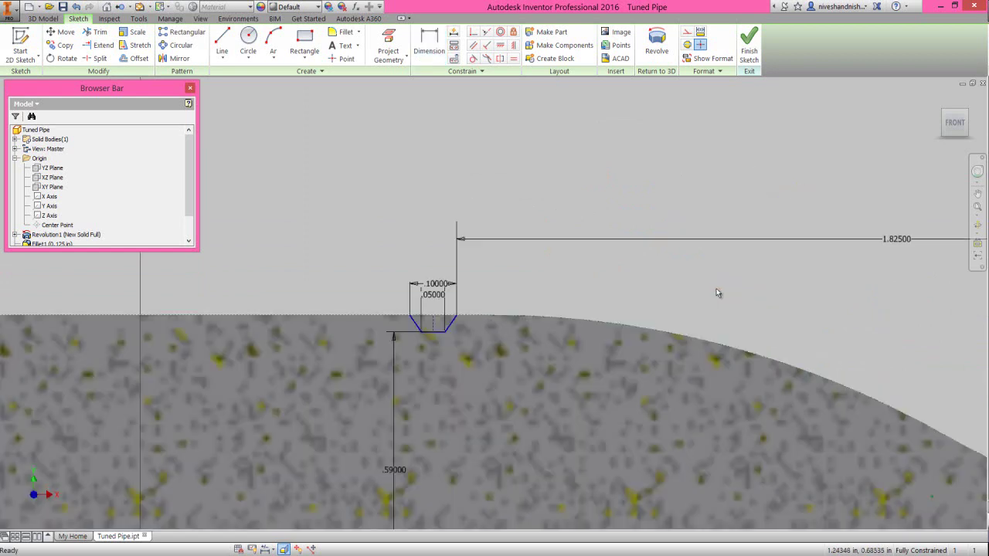
pyautogui.rightClick(669, 284)
pyautogui.click(680, 247)
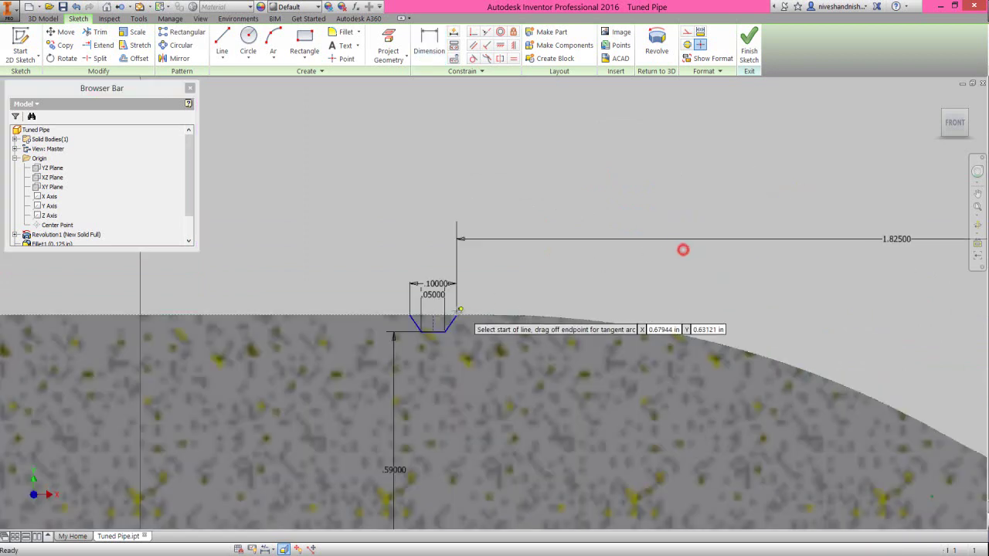
pyautogui.click(410, 314)
pyautogui.click(456, 315)
pyautogui.rightClick(516, 282)
pyautogui.click(548, 285)
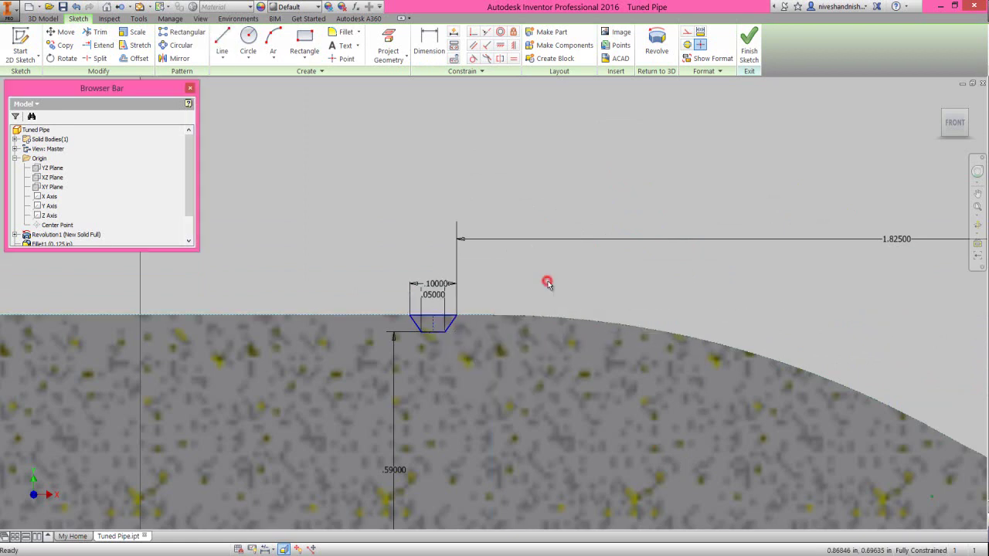
# - Revolve the closed groove profile as a full cut around the projected horizontal line through the body's center
pyautogui.click(655, 48)
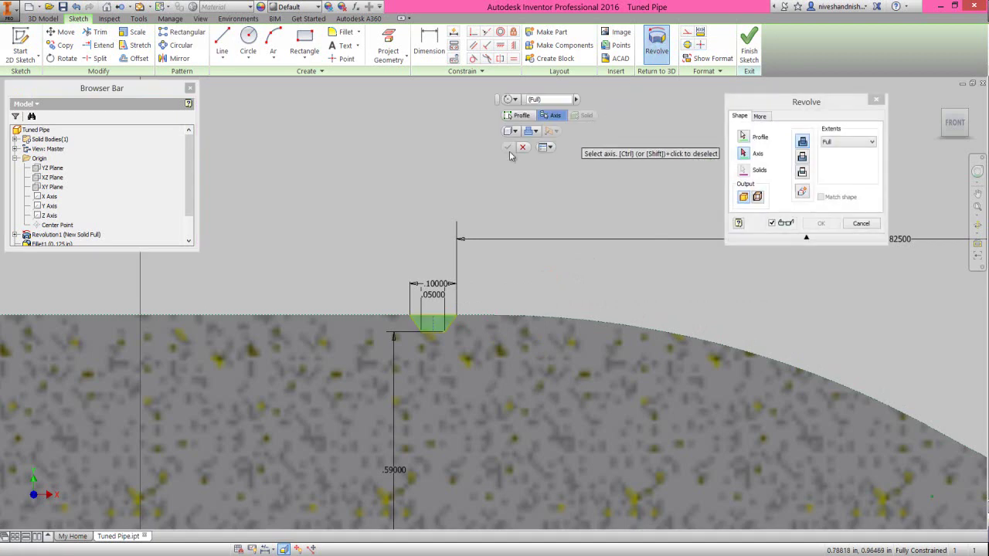
pyautogui.scroll(3, 463, 163)
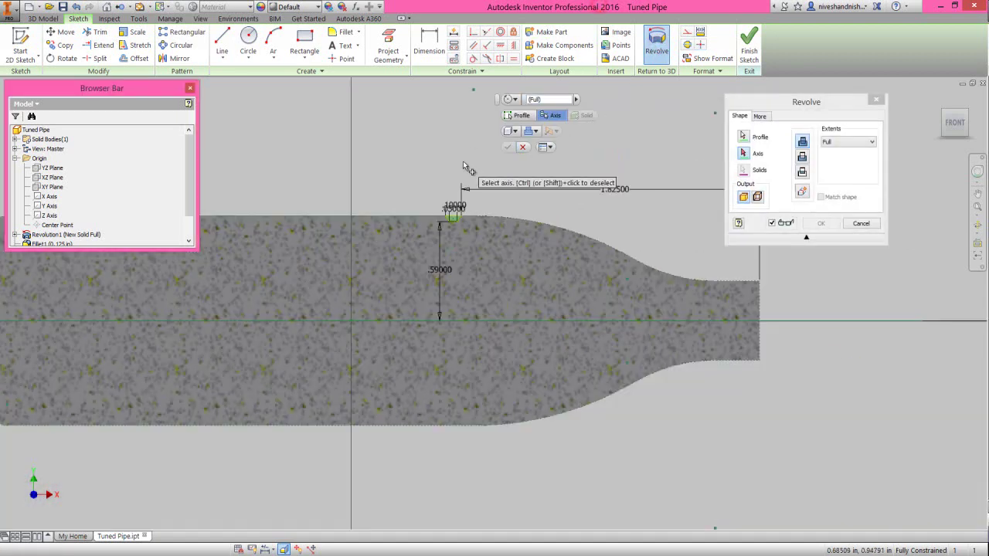
pyautogui.click(433, 321)
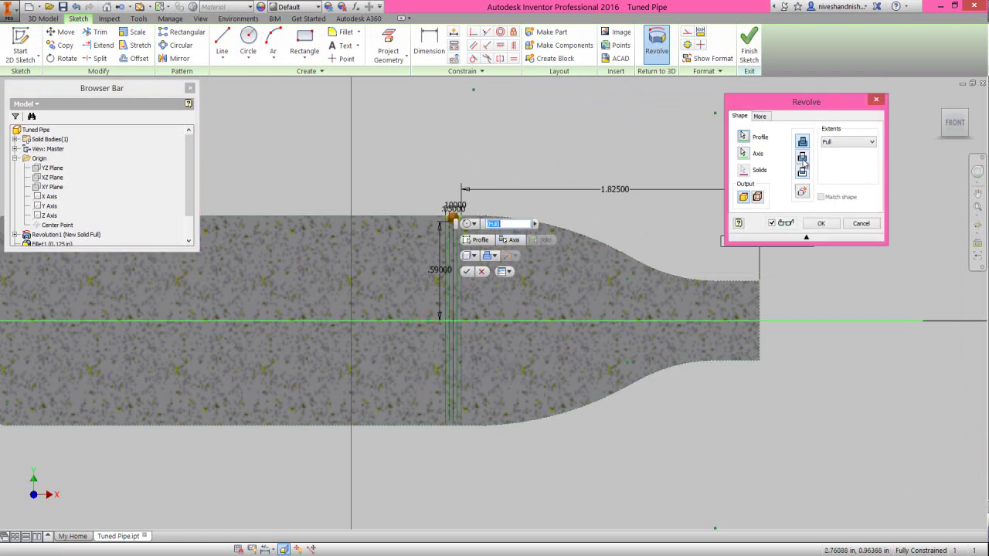
pyautogui.click(818, 223)
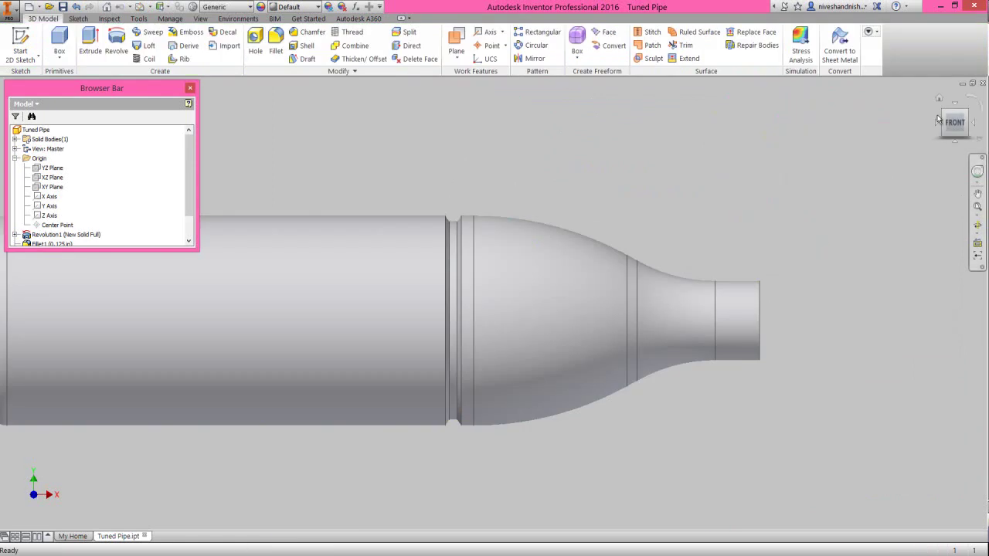
# - Return the part to the home view and collapse all nodes of the model tree
pyautogui.click(938, 99)
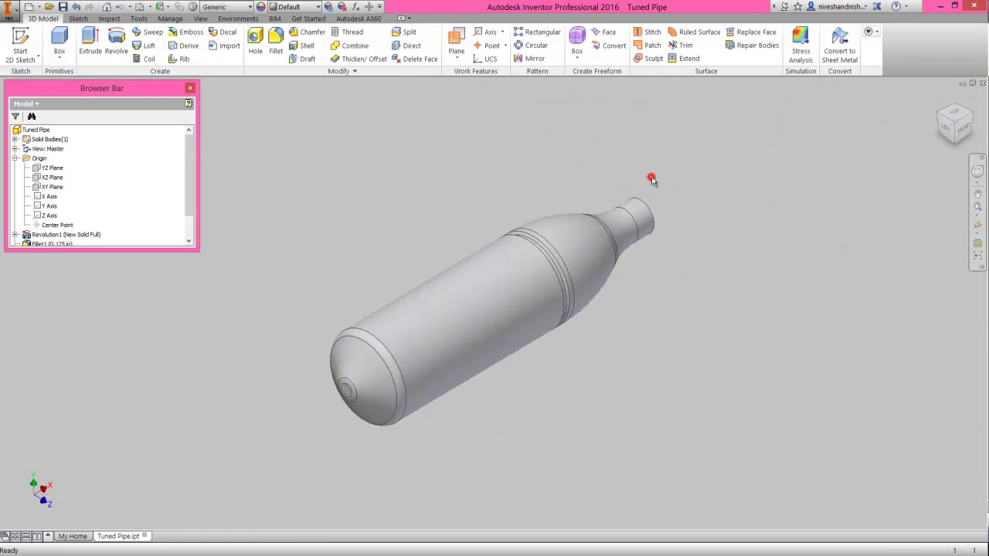
pyautogui.rightClick(98, 182)
pyautogui.click(130, 292)
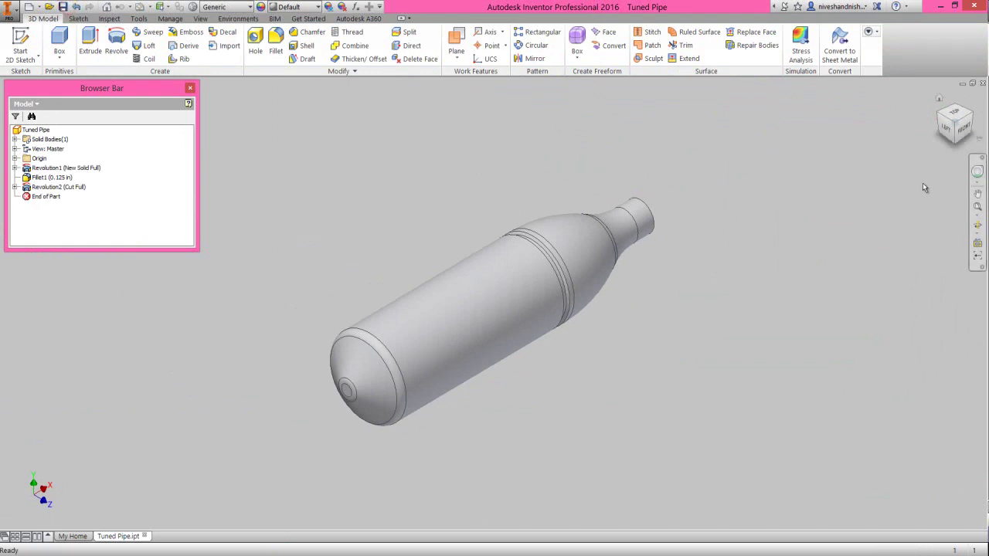
# - Fillet two circular edges of the revolved groove with a constant radius of 0.125 in
pyautogui.moveTo(943, 214); pyautogui.dragTo(737, 243)
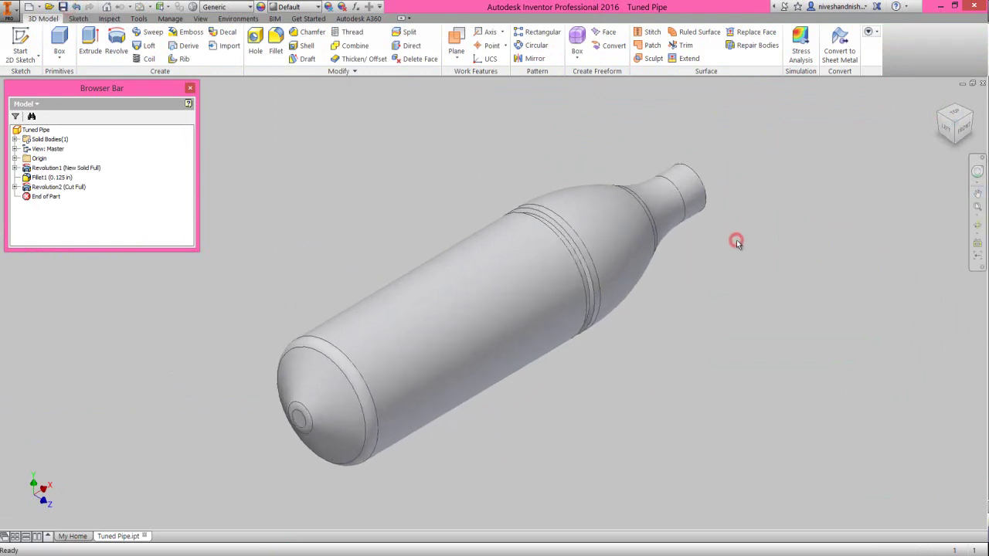
pyautogui.click(483, 188)
pyautogui.click(273, 57)
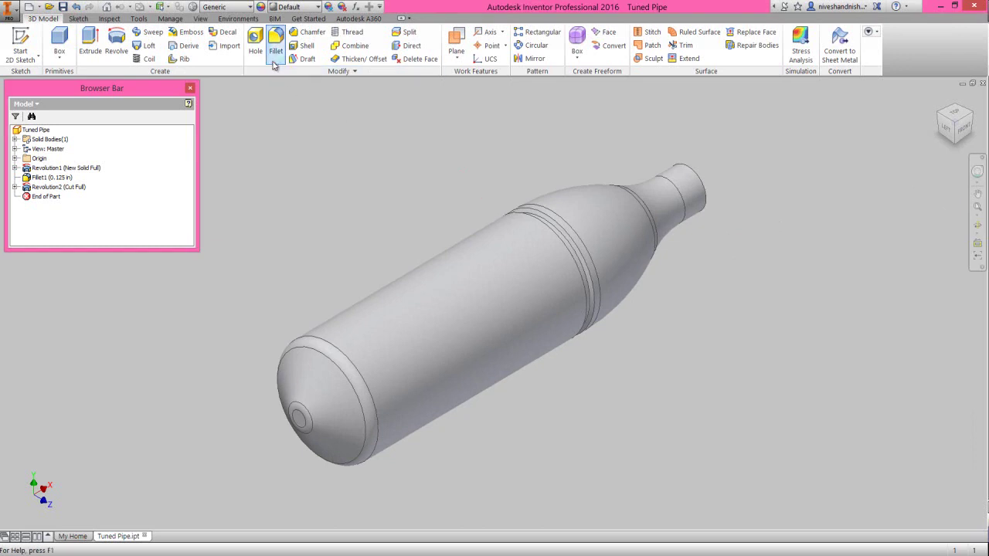
pyautogui.scroll(3, 550, 204)
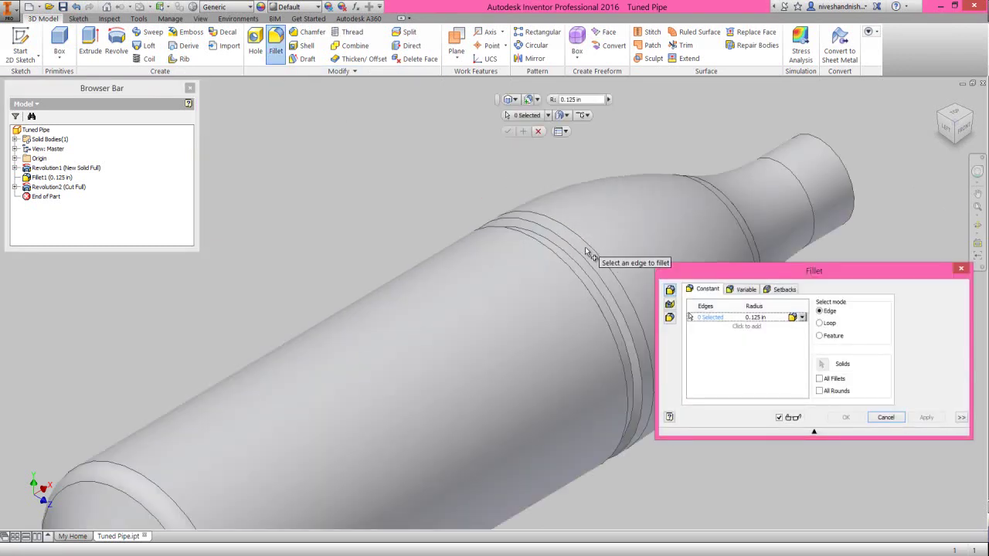
pyautogui.click(591, 266)
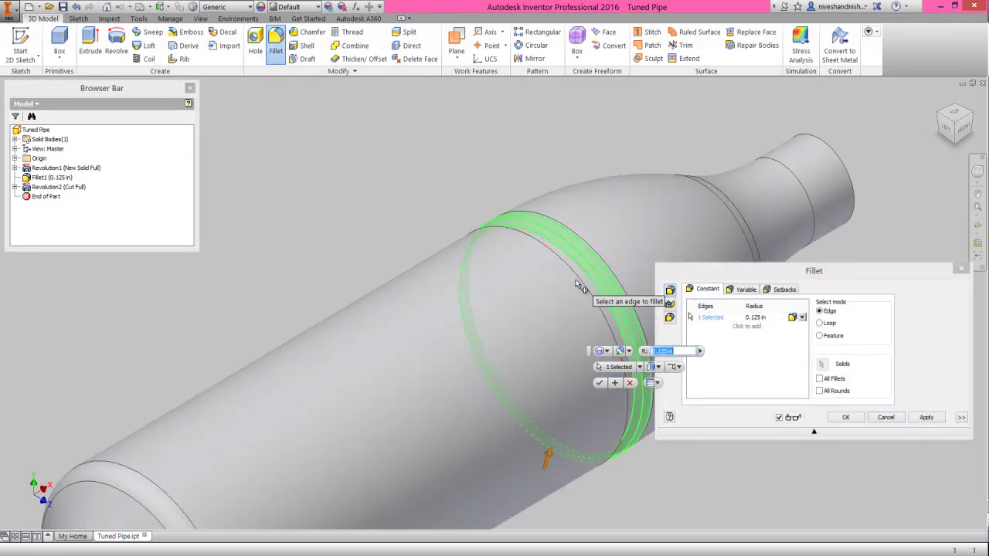
pyautogui.click(578, 283)
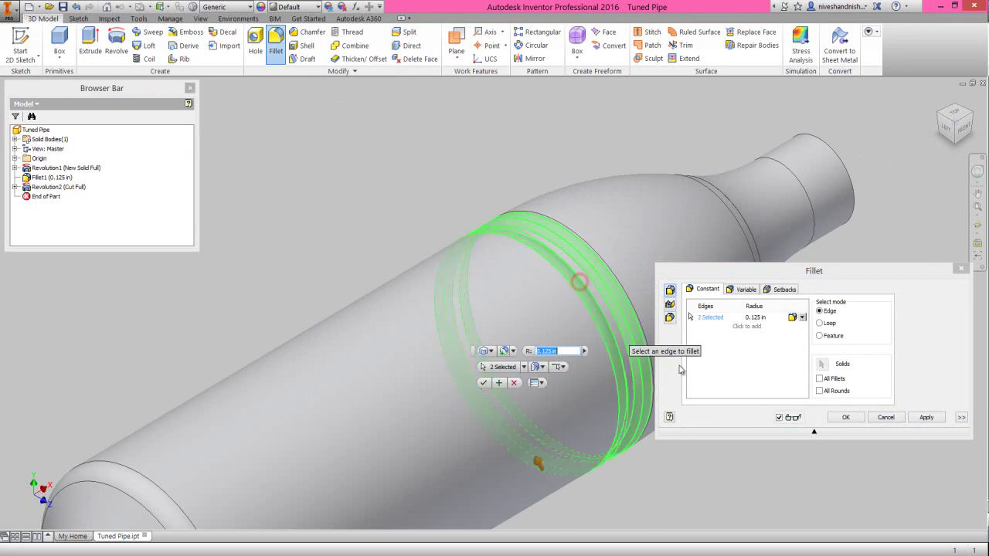
pyautogui.click(842, 415)
pyautogui.click(829, 389)
pyautogui.click(788, 354)
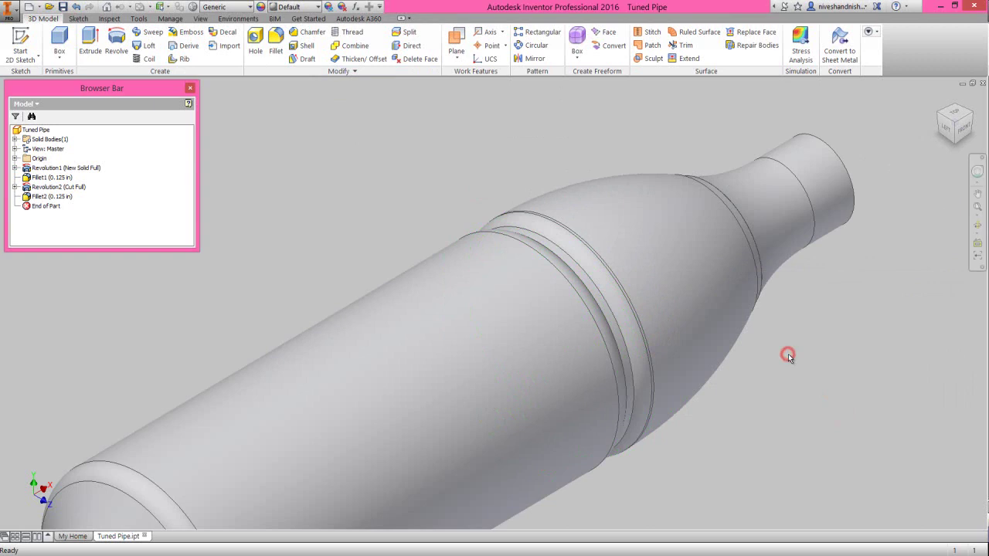
# - Set up a rectangular pattern of the groove cut and its fillet along the X axis, with the direction flipped toward the body's conical end
pyautogui.click(543, 33)
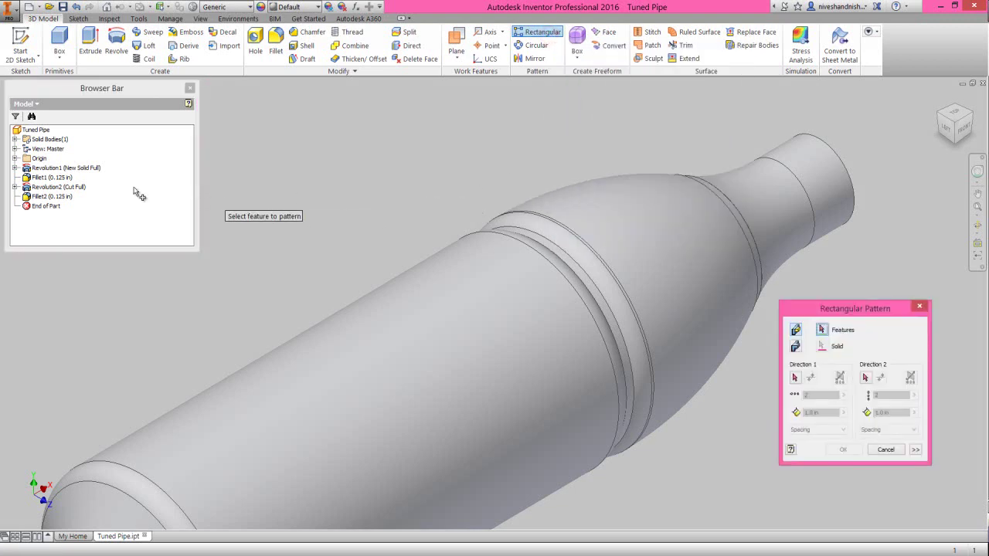
pyautogui.click(38, 189)
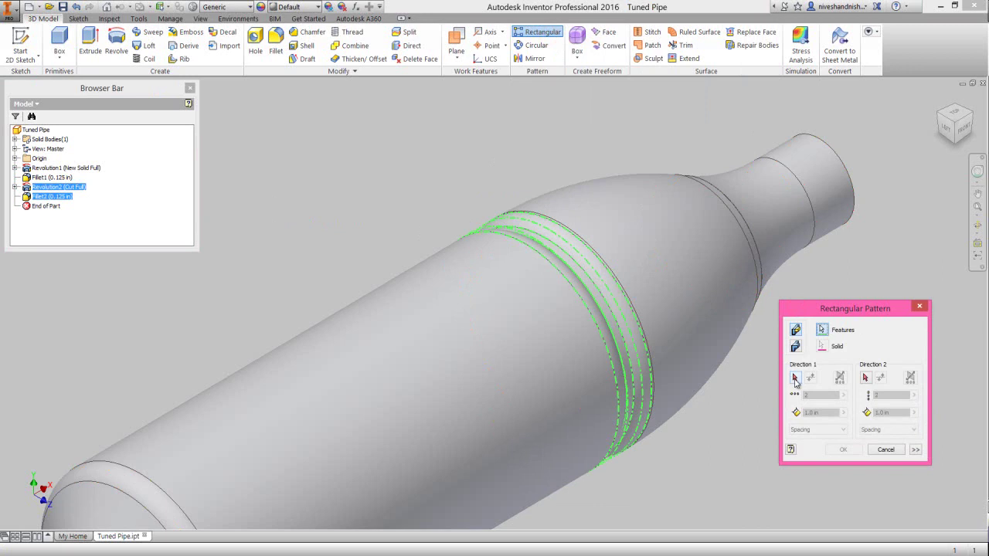
pyautogui.click(796, 380)
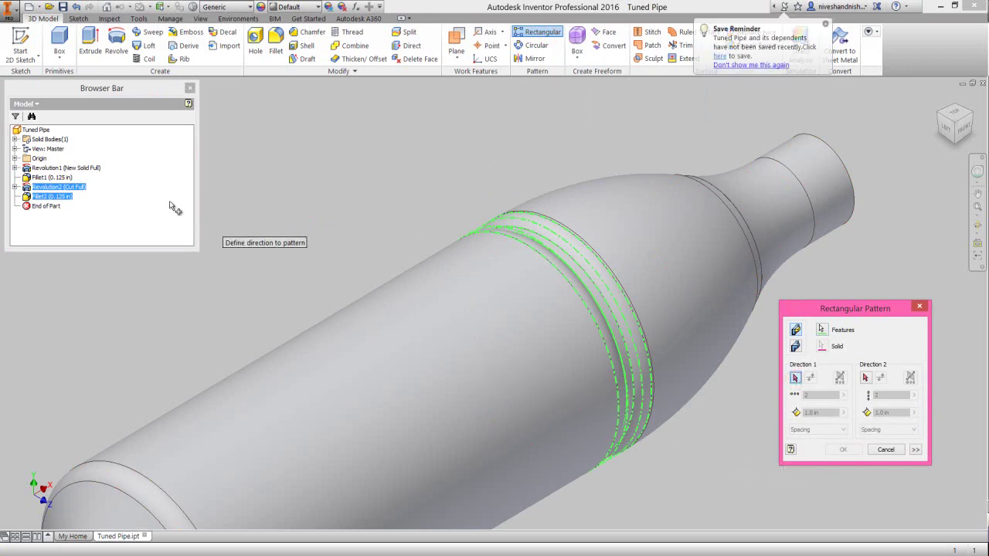
pyautogui.click(16, 158)
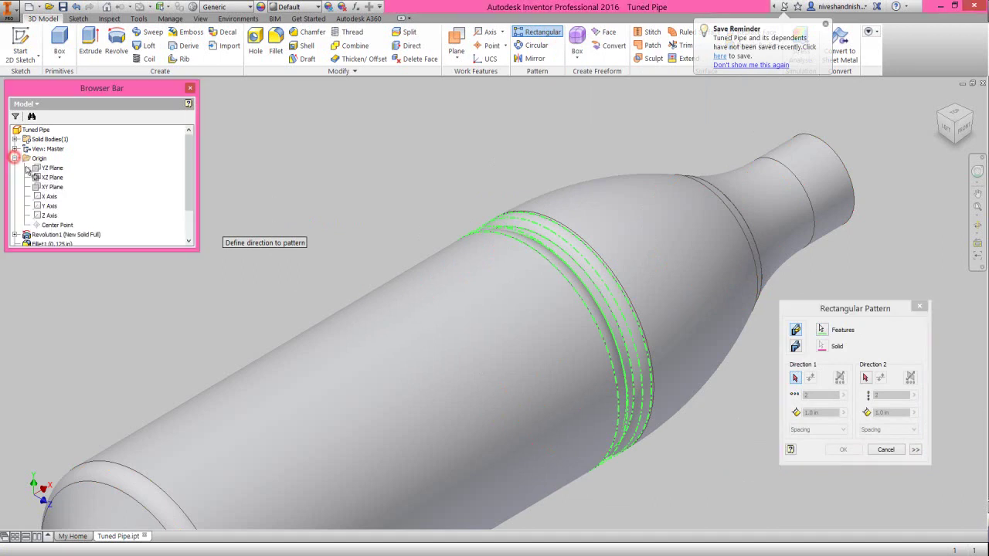
pyautogui.scroll(-3, 323, 197)
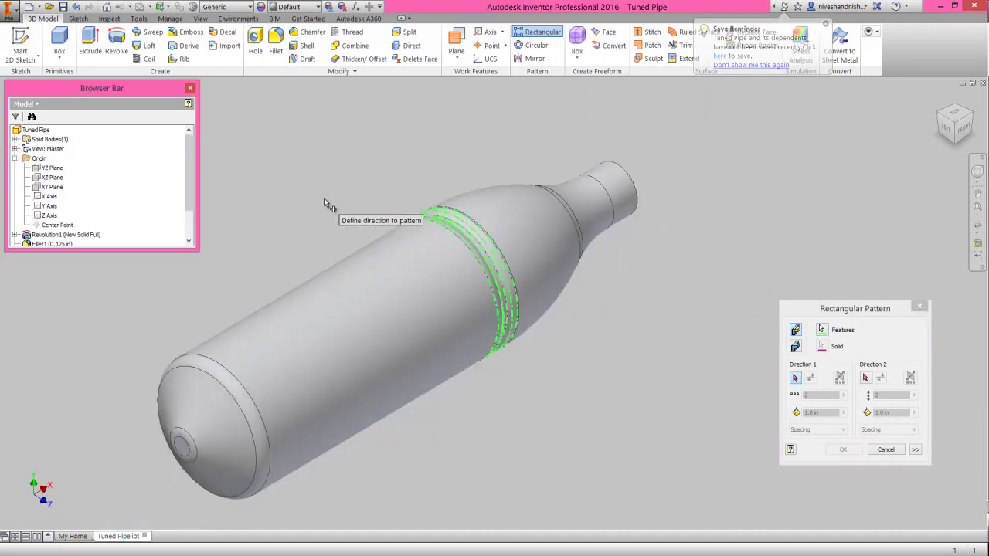
pyautogui.click(48, 197)
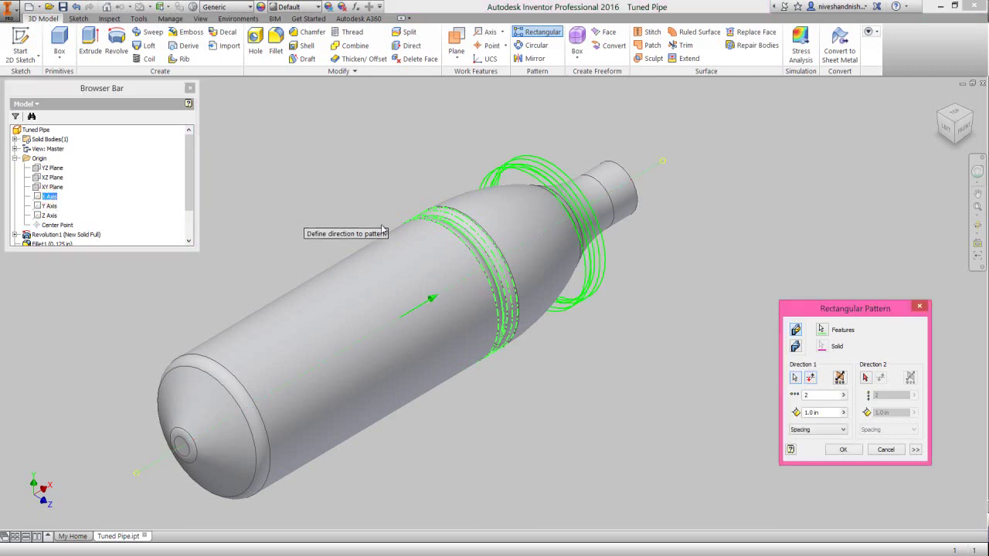
pyautogui.click(810, 378)
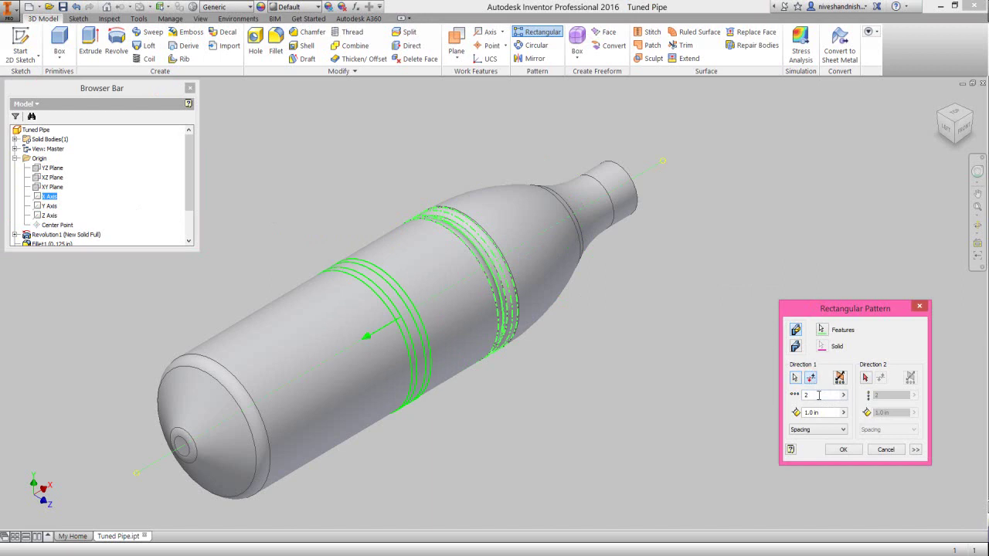
# - Create the groove pattern with 7 occurrences spaced 0.375 in apart
pyautogui.doubleClick(819, 395)
pyautogui.write('7')
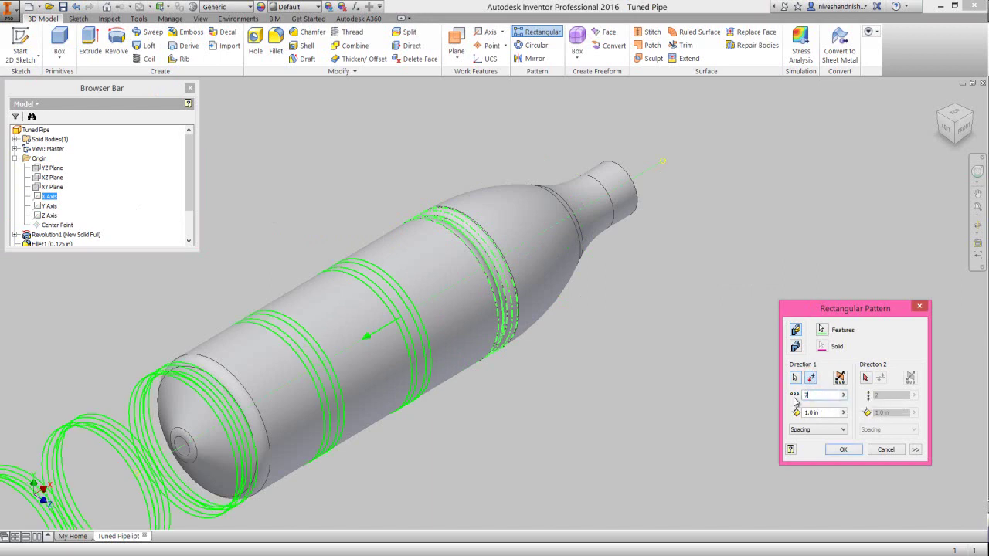
pyautogui.moveTo(824, 414); pyautogui.dragTo(809, 415)
pyautogui.write('.375')
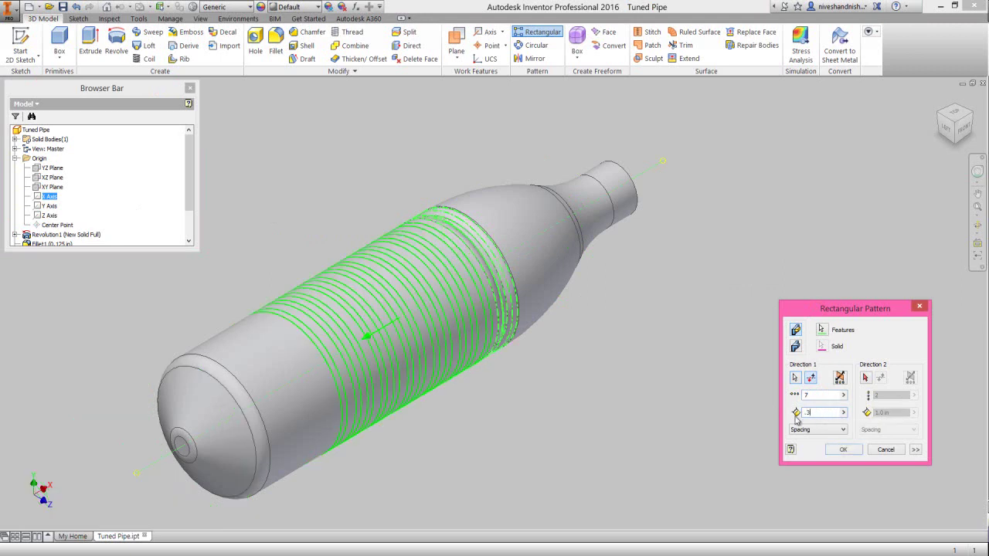
pyautogui.click(839, 449)
pyautogui.click(662, 371)
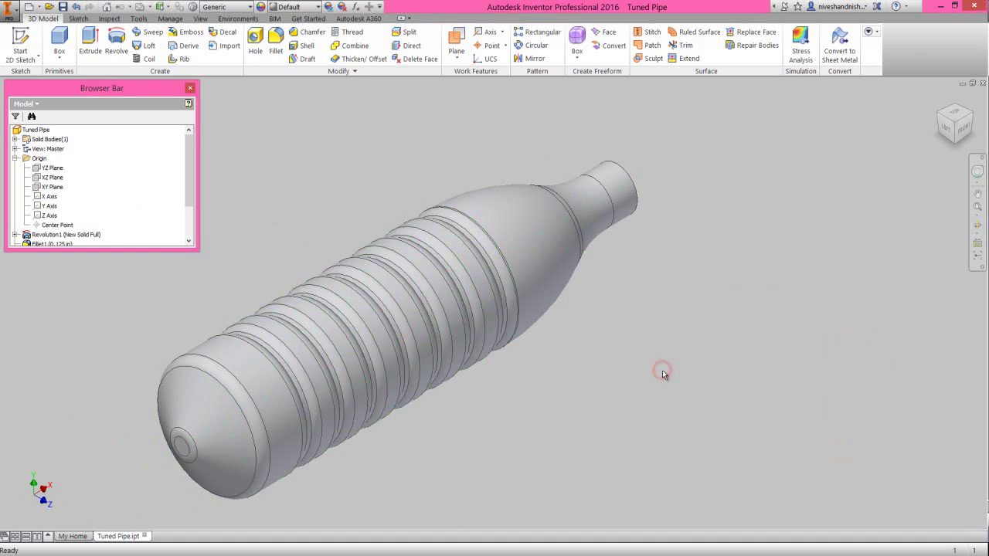
# - Inspect the grooved body from several angles and collapse all nodes of the model tree
pyautogui.click(974, 115)
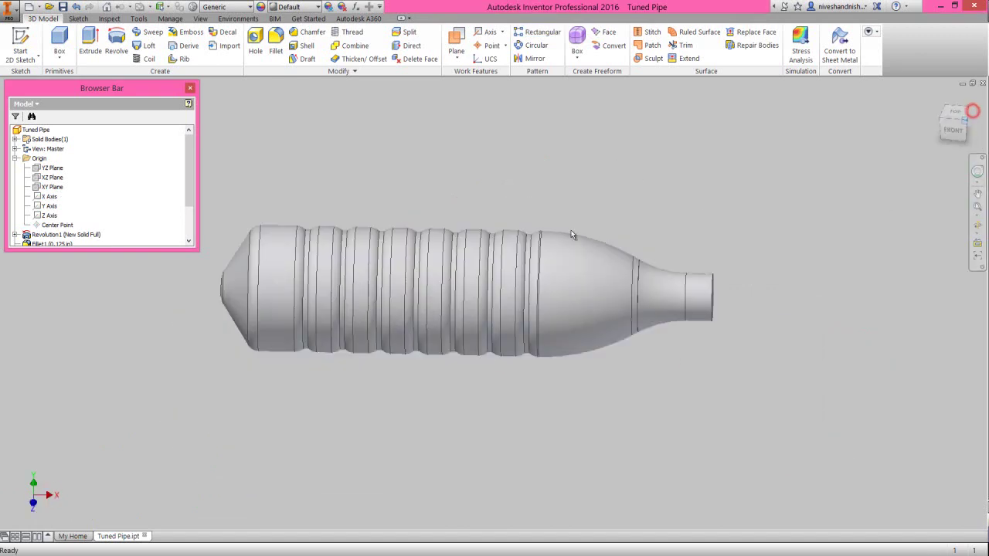
pyautogui.scroll(3, 417, 263)
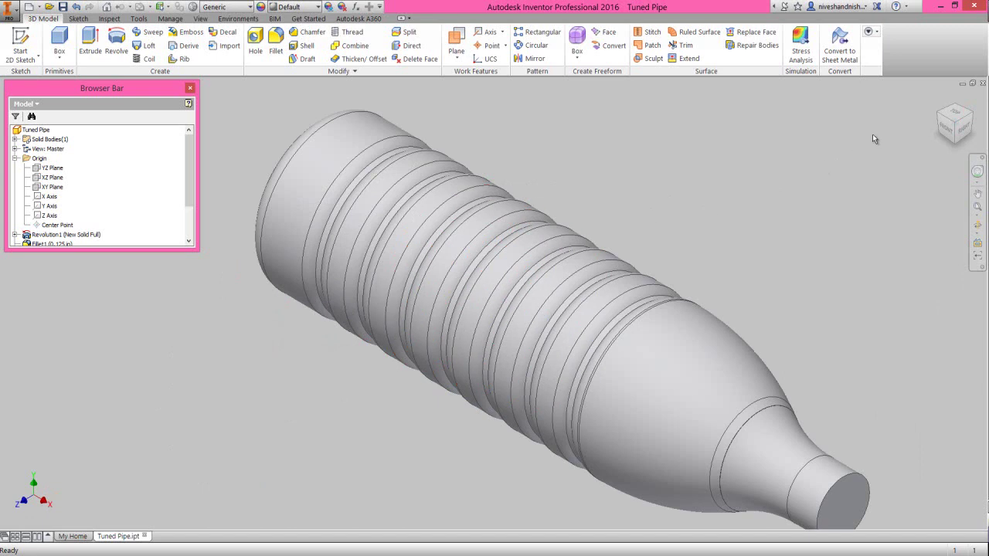
pyautogui.click(940, 118)
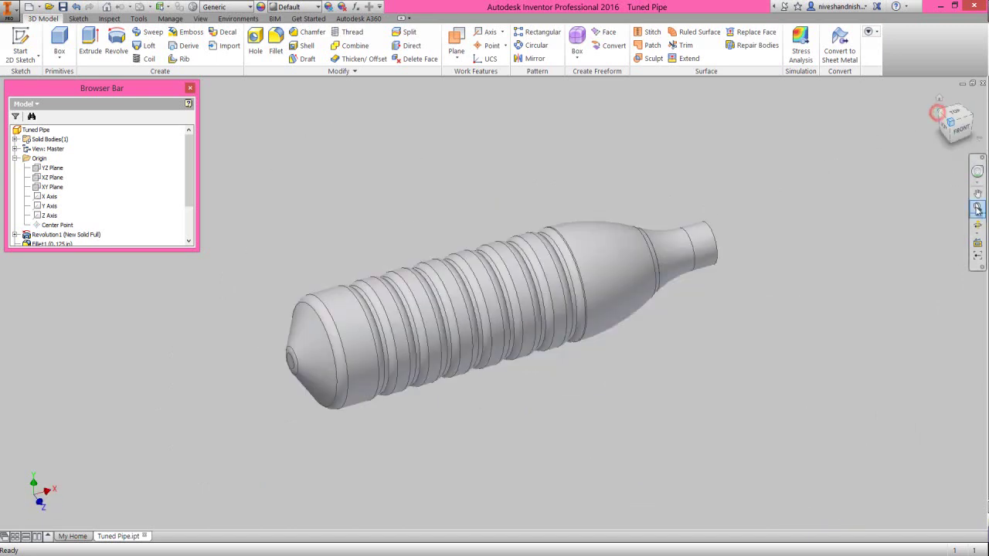
pyautogui.scroll(2, 570, 208)
pyautogui.rightClick(148, 187)
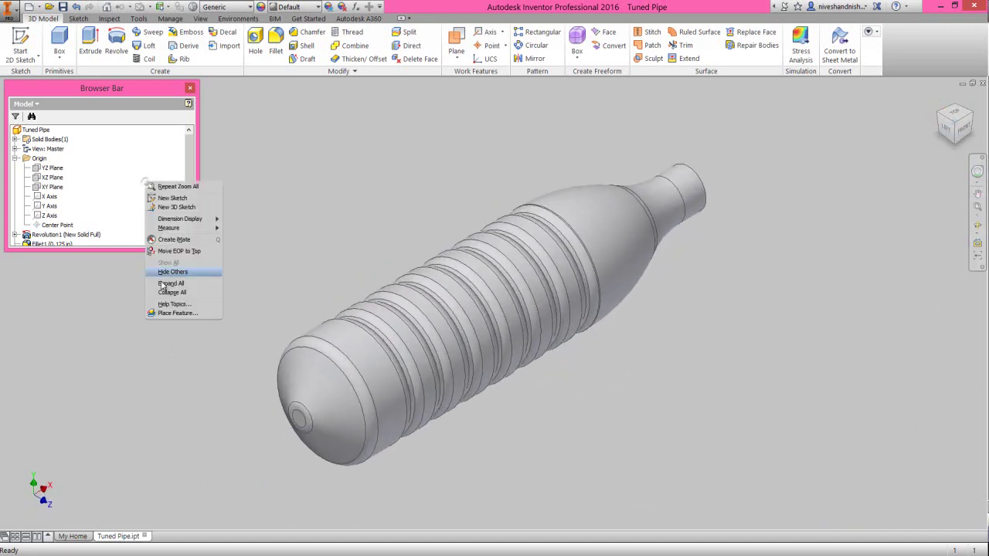
pyautogui.click(171, 292)
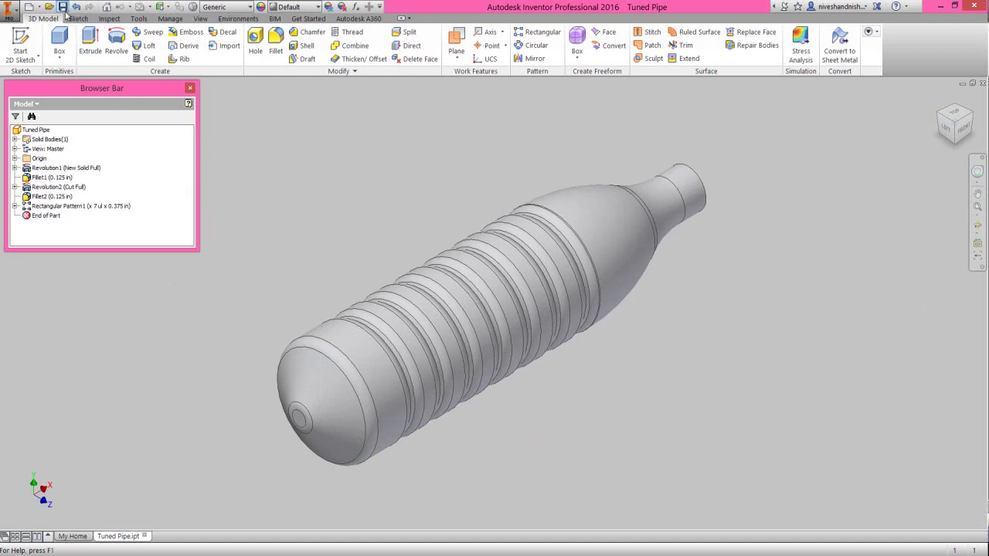
pyautogui.click(336, 178)
pyautogui.click(389, 202)
# - Create a work plane tangent to the narrow cylindrical face beside the groove nearest the neck and parallel to the XY plane
pyautogui.click(455, 60)
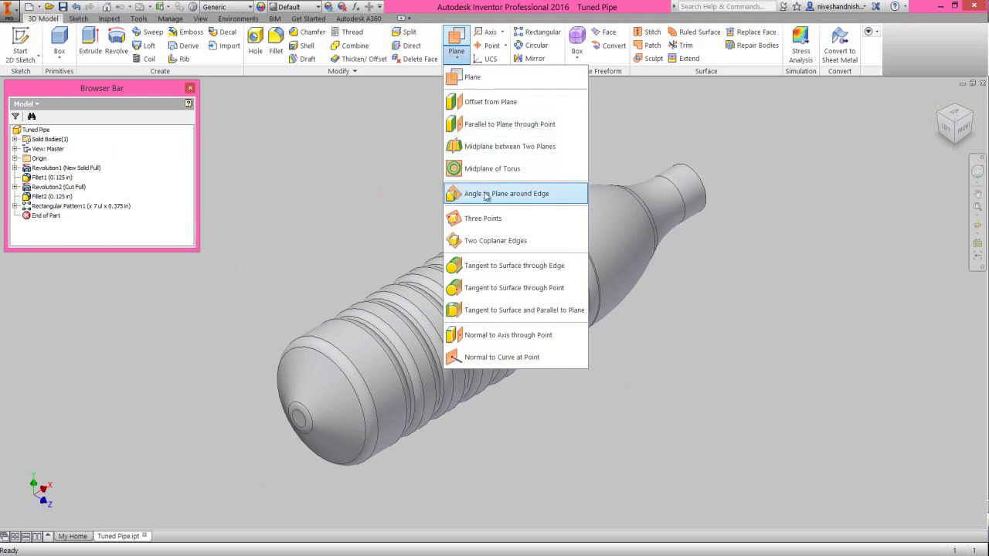
pyautogui.click(506, 311)
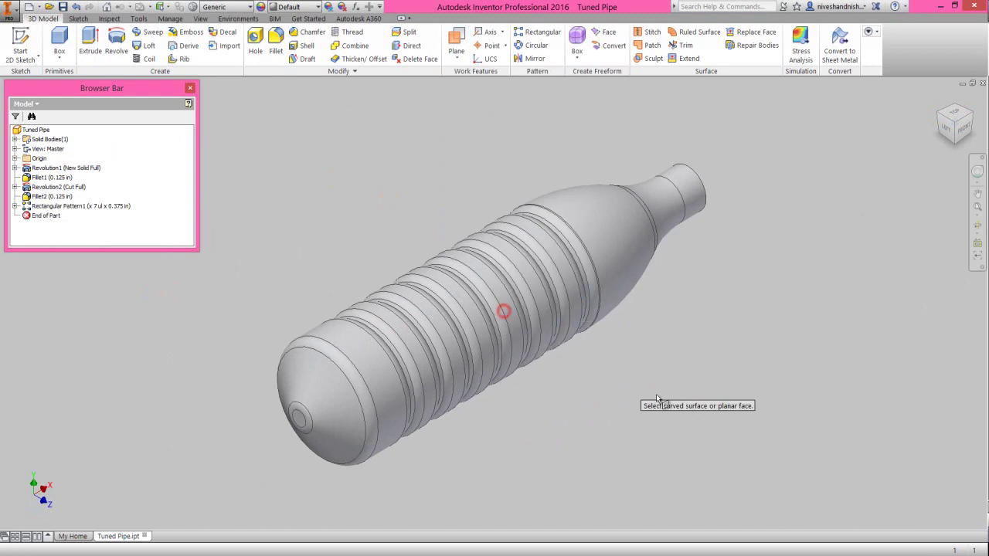
pyautogui.scroll(6, 618, 302)
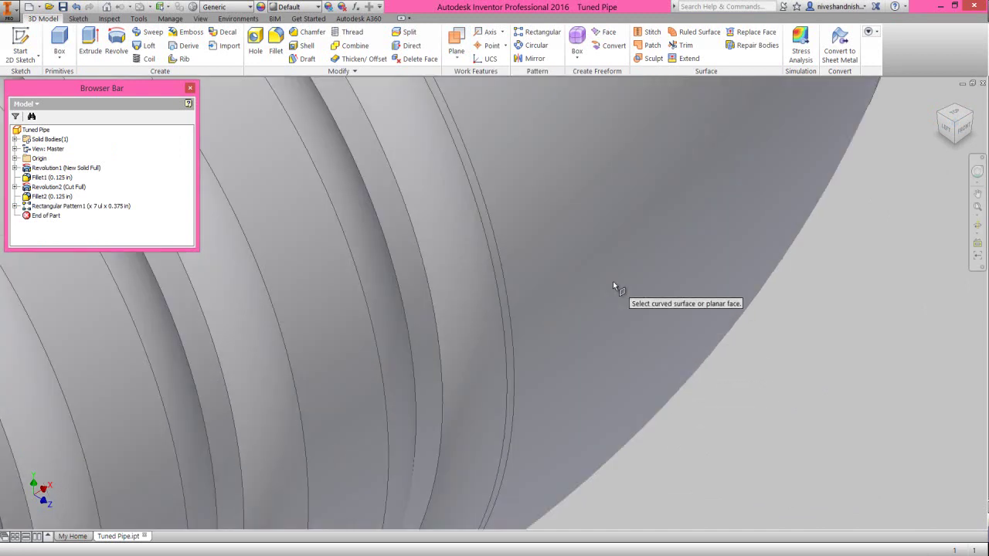
pyautogui.click(505, 306)
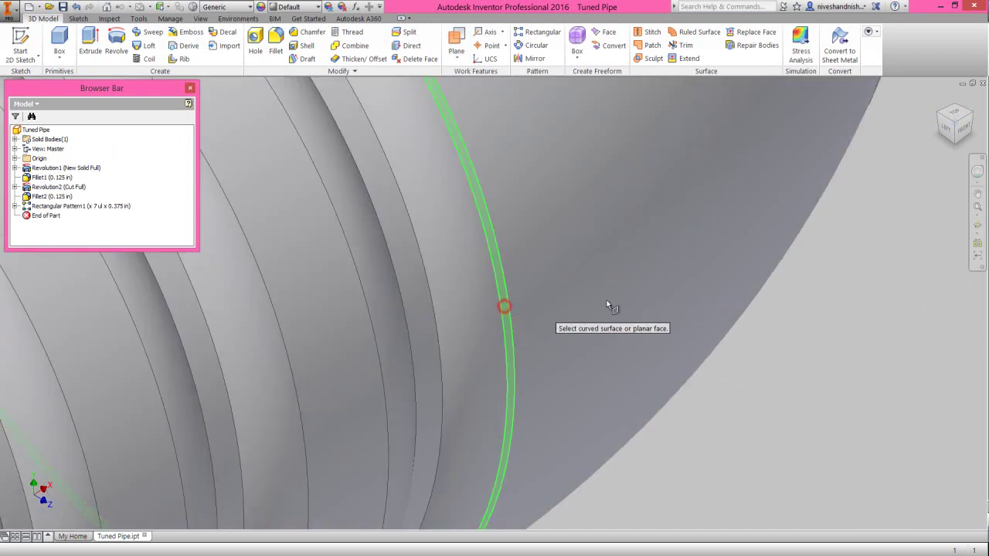
pyautogui.scroll(-5, 622, 302)
pyautogui.scroll(-5, 620, 297)
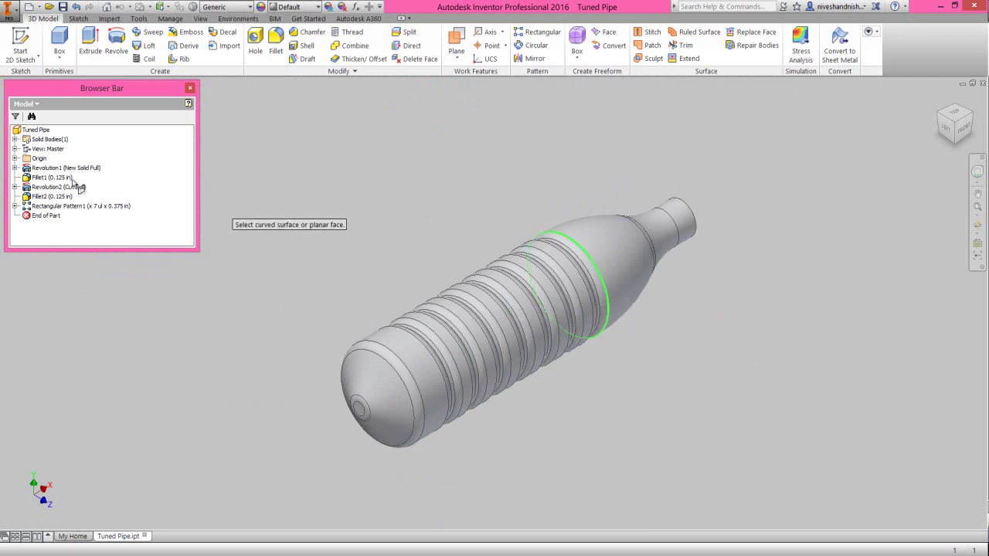
pyautogui.click(14, 158)
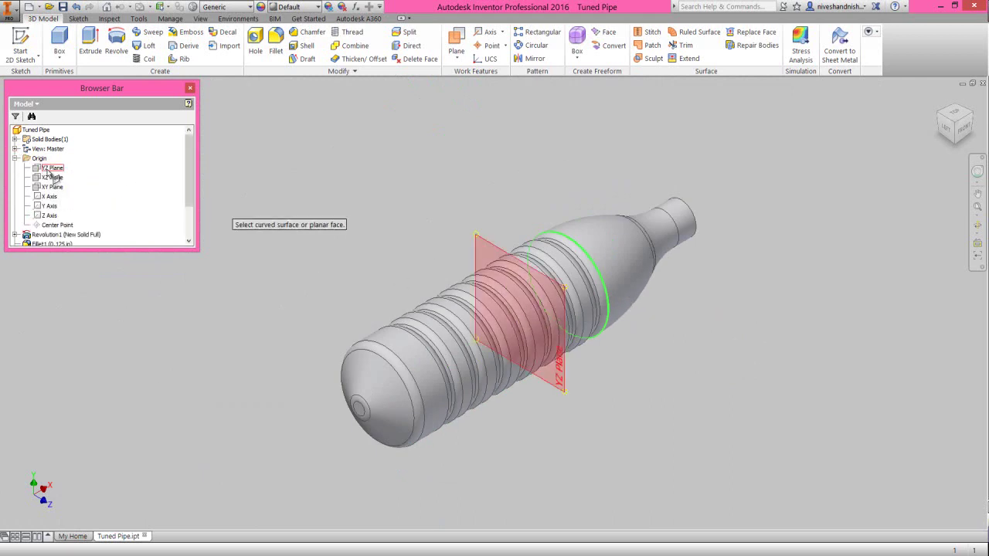
pyautogui.click(55, 188)
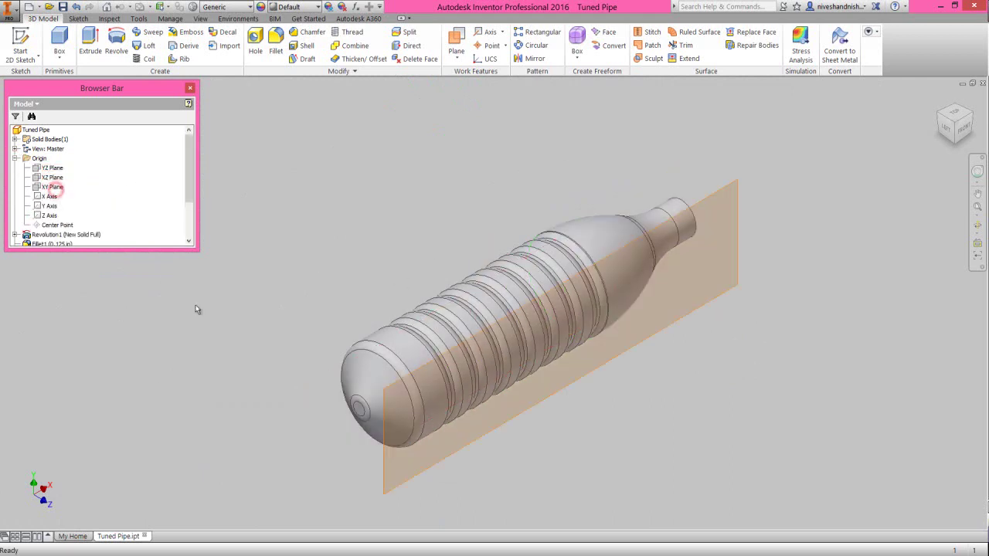
pyautogui.click(234, 329)
# - Check the tangent work plane from the left view, and collapse all nodes of the model tree
pyautogui.click(943, 129)
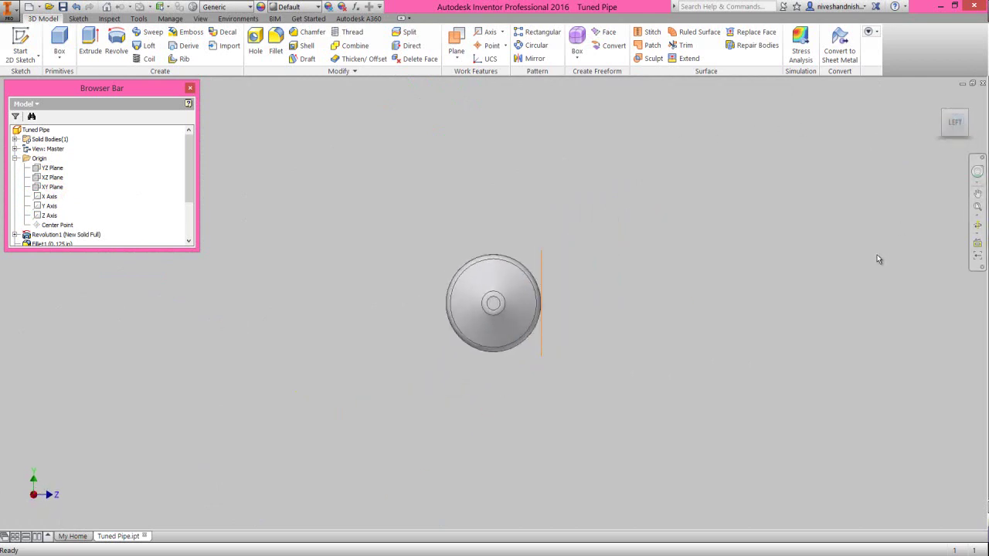
pyautogui.rightClick(878, 259)
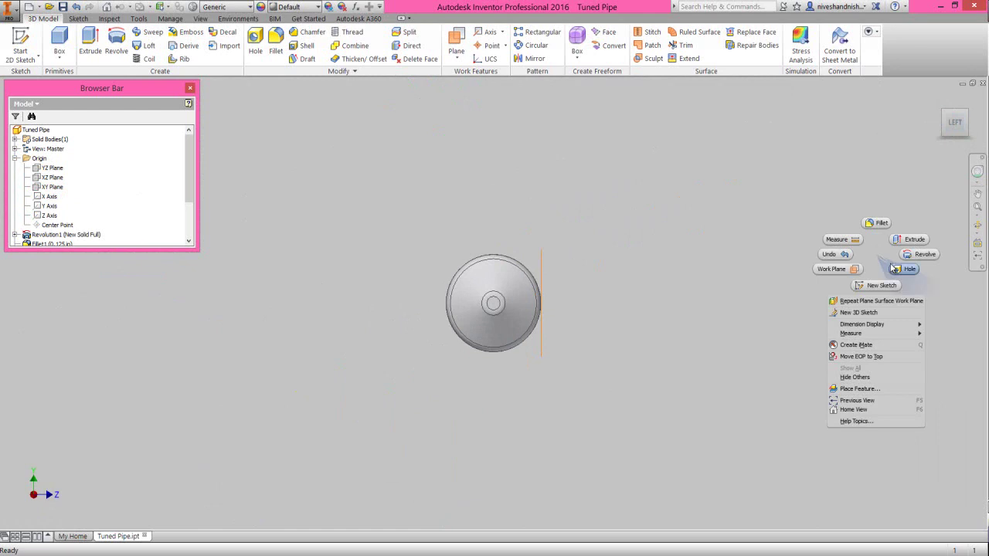
pyautogui.click(875, 401)
pyautogui.rightClick(153, 181)
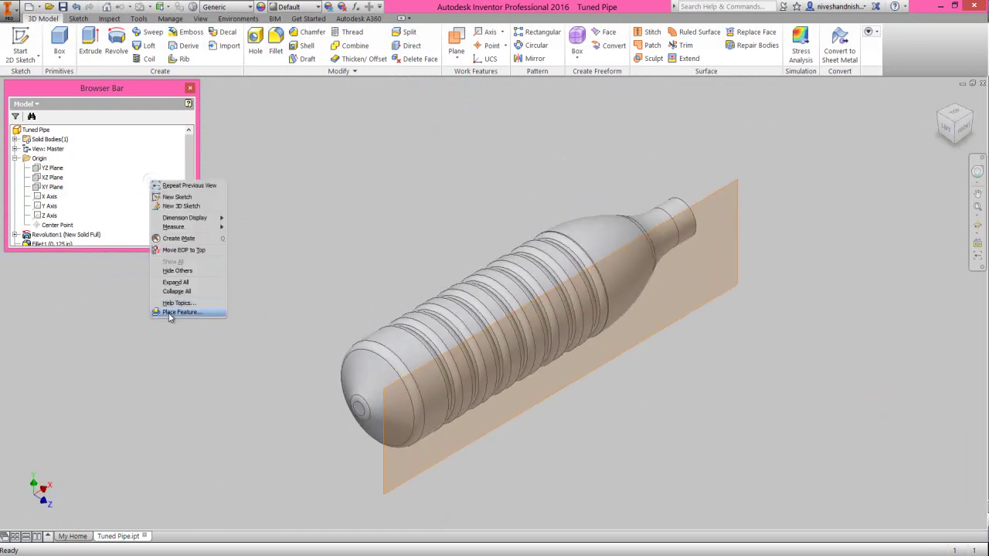
pyautogui.click(177, 291)
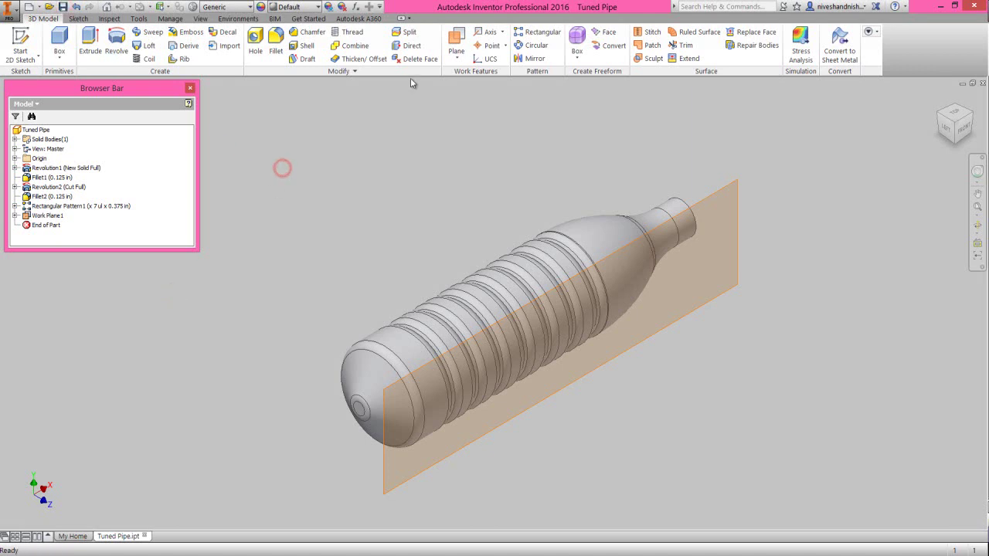
# - Create a work plane offset 0.5 in outward from the tangent work plane and hide the tangent plane
pyautogui.click(456, 55)
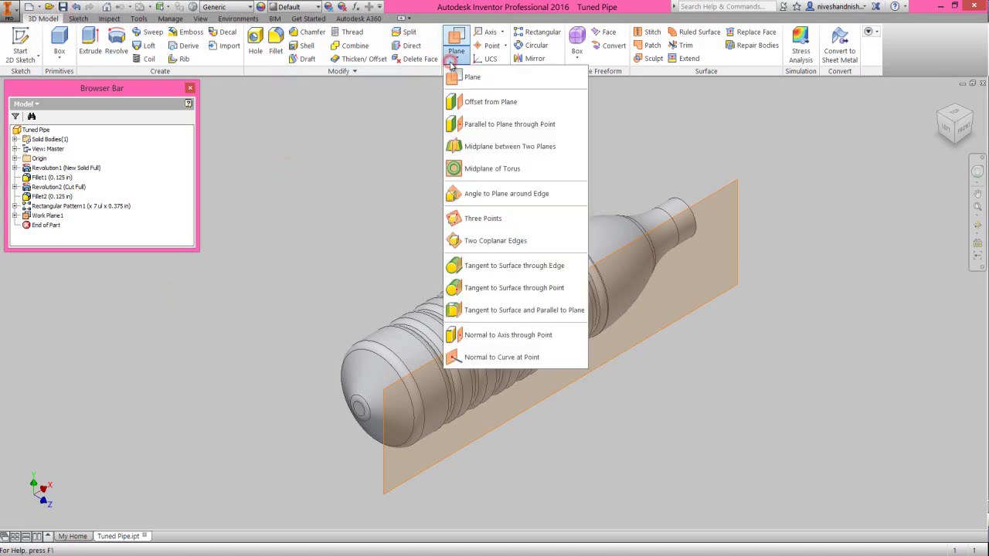
pyautogui.click(488, 103)
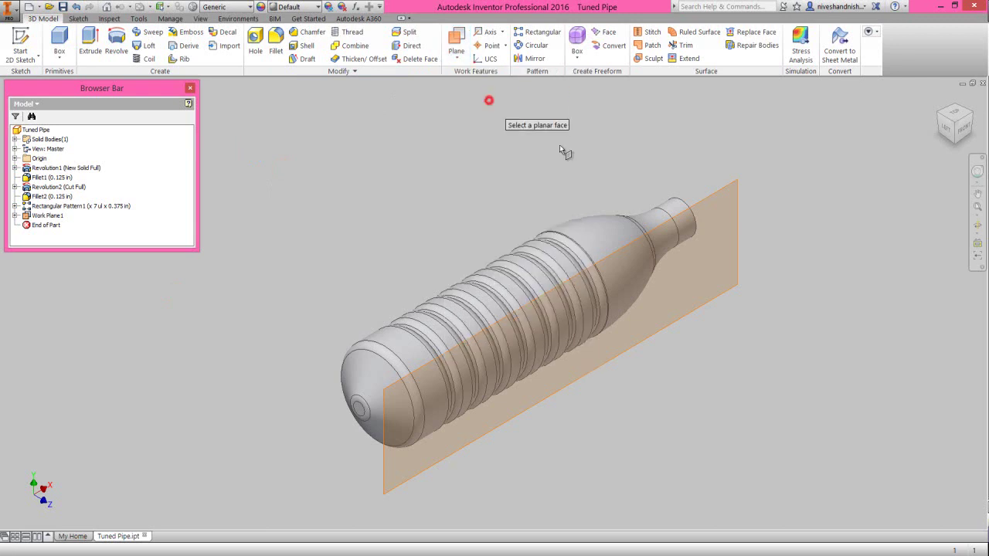
pyautogui.click(719, 186)
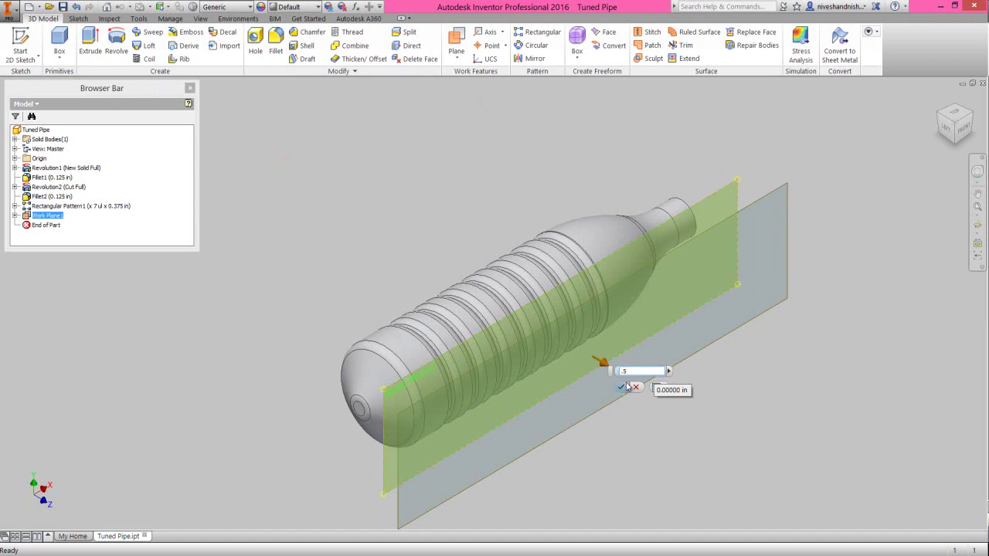
pyautogui.click(623, 388)
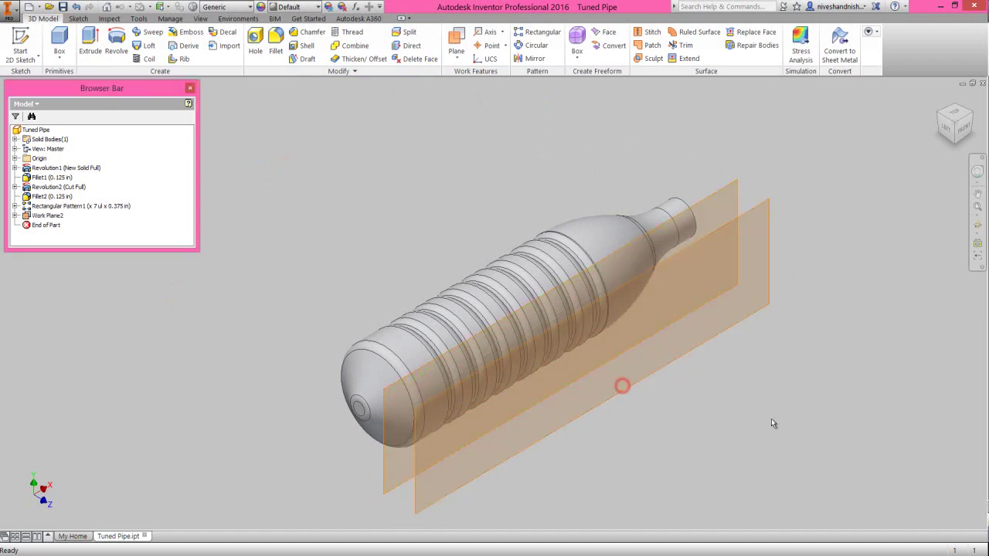
pyautogui.rightClick(735, 185)
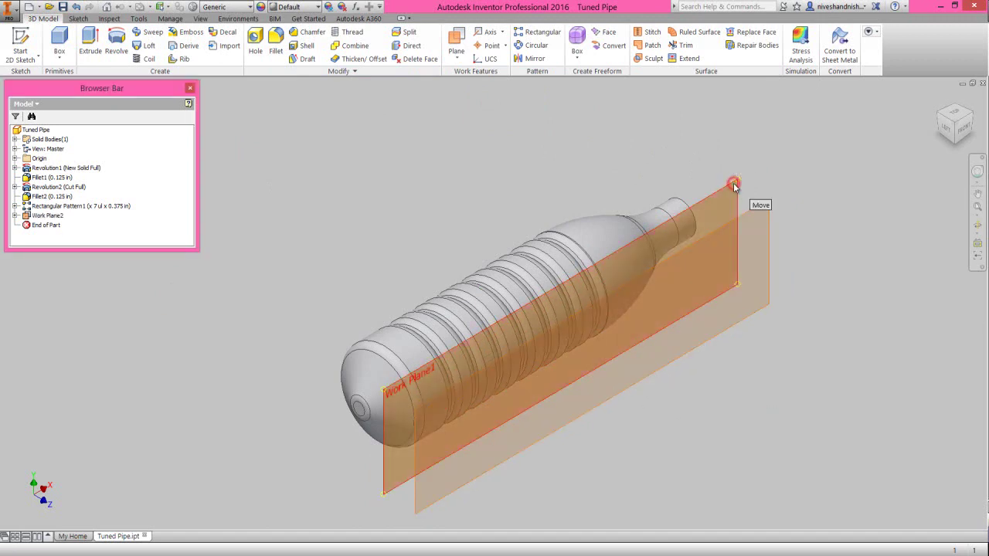
pyautogui.click(760, 197)
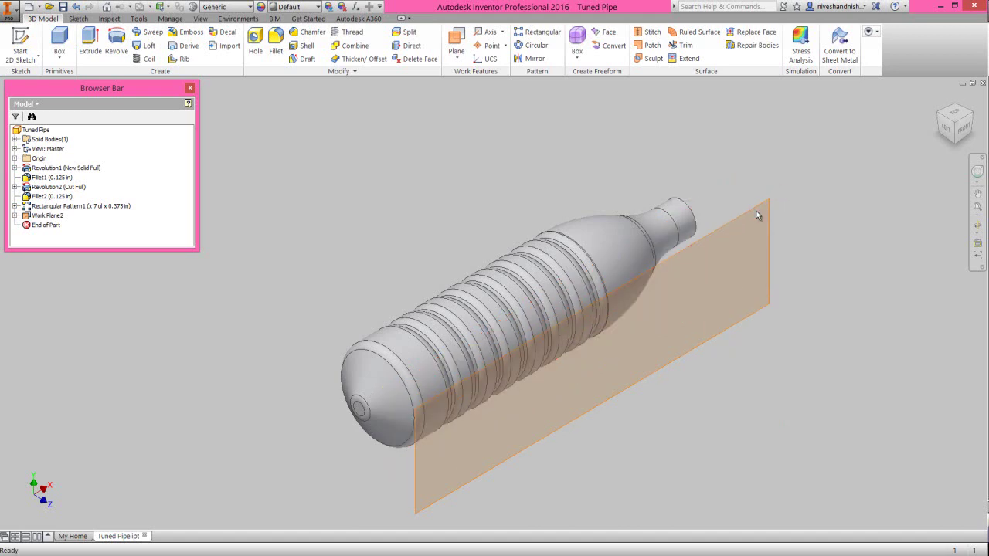
# - Start a new sketch on the offset work plane and show it face-on in the front view
pyautogui.click(755, 208)
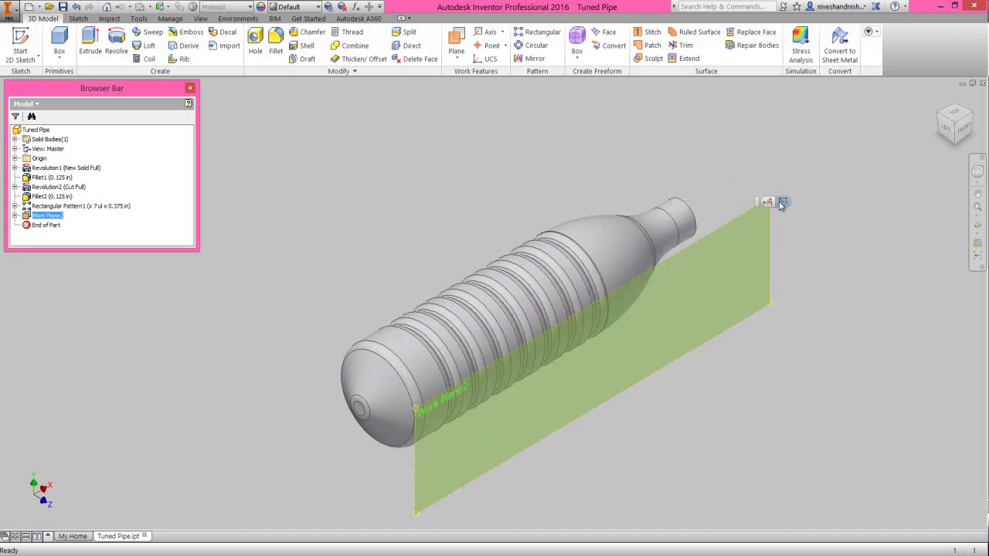
pyautogui.click(781, 203)
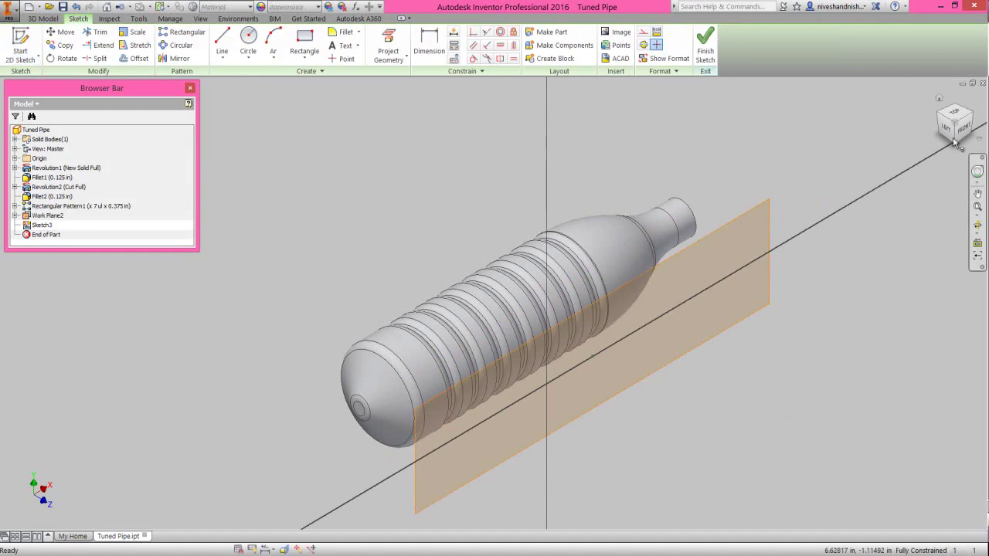
pyautogui.click(964, 130)
pyautogui.click(977, 205)
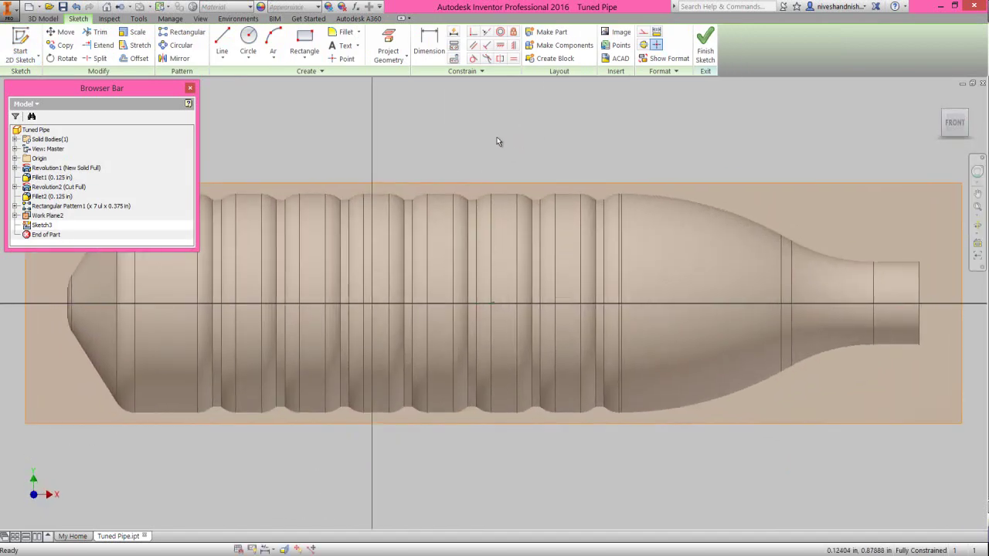
# - Project the origin XZ plane into the new sketch as a horizontal reference line along the pipe's centre
pyautogui.click(389, 46)
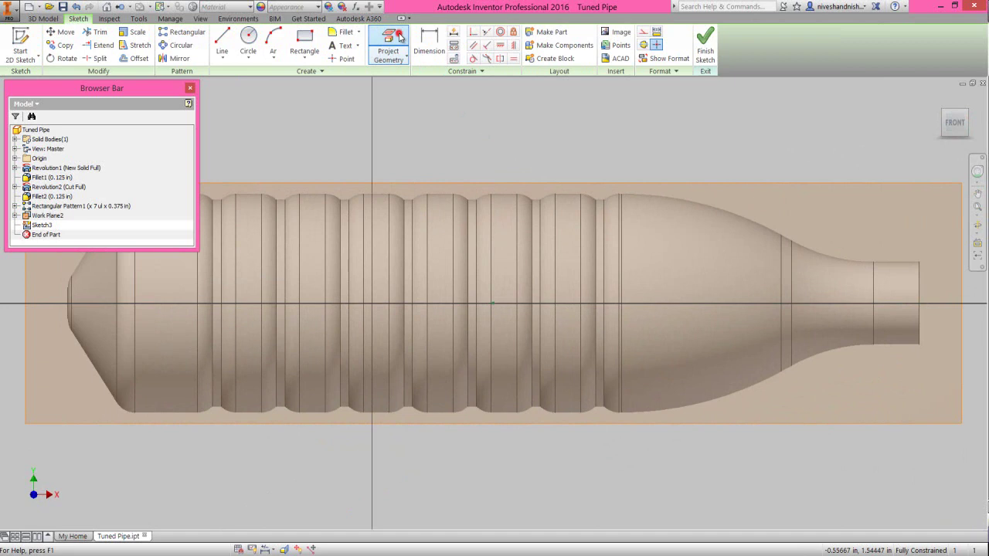
pyautogui.click(15, 158)
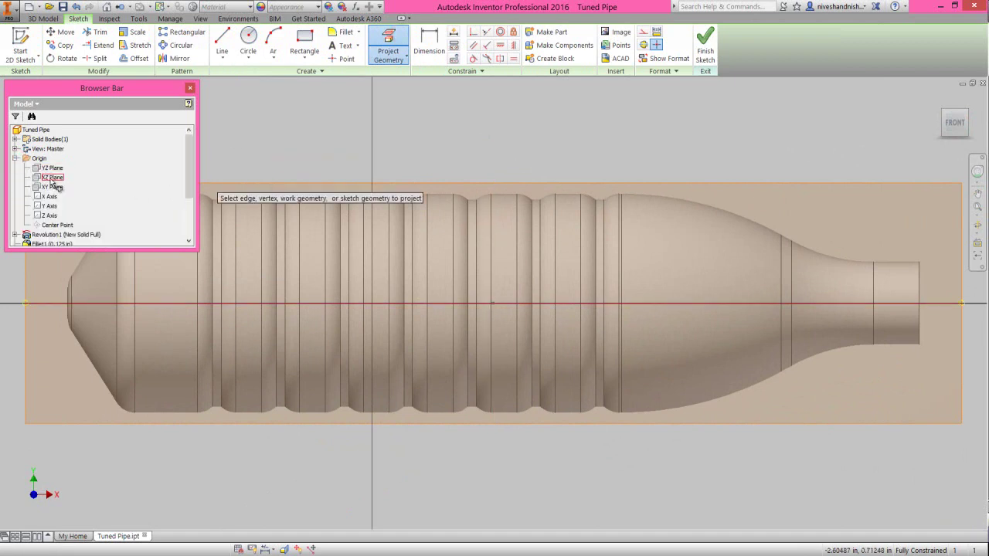
pyautogui.click(51, 179)
pyautogui.rightClick(543, 117)
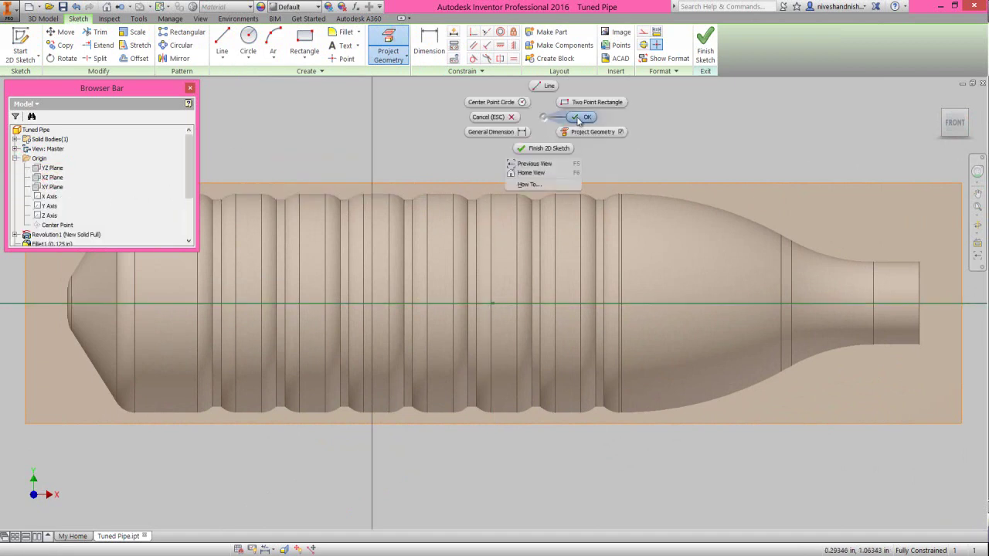
pyautogui.click(581, 117)
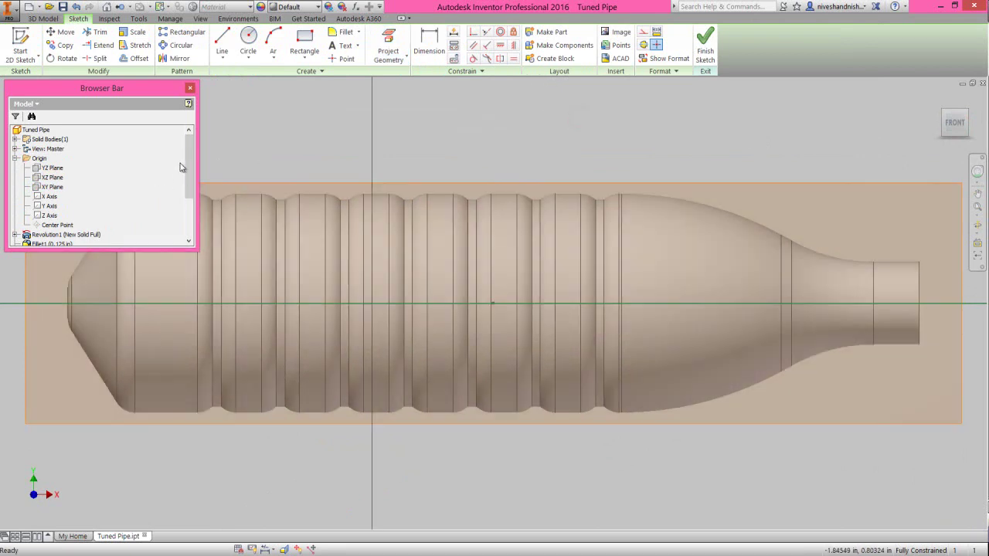
# - Turn off the visibility of the offset work plane that carries the sketch
pyautogui.scroll(-2, 185, 162)
pyautogui.click(56, 217)
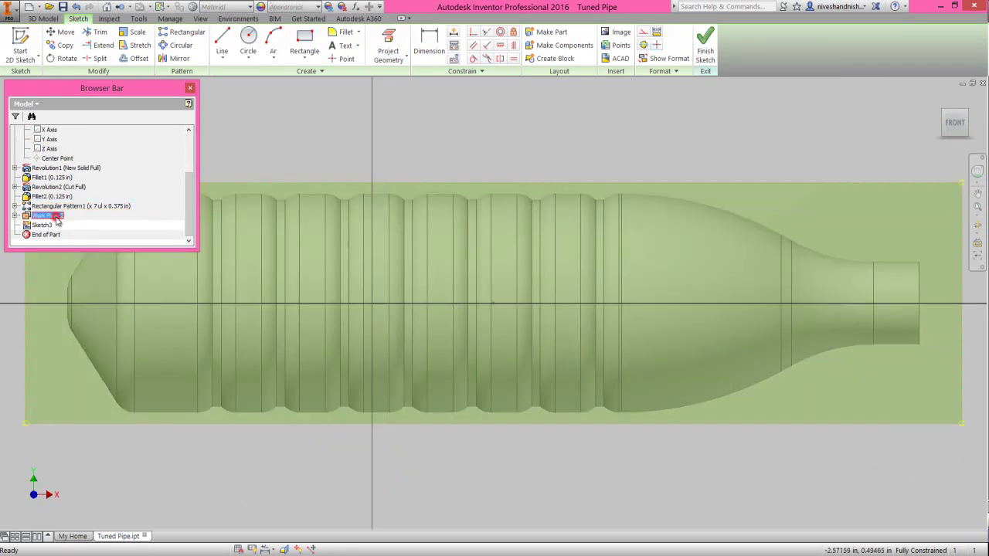
pyautogui.rightClick(57, 219)
pyautogui.click(88, 307)
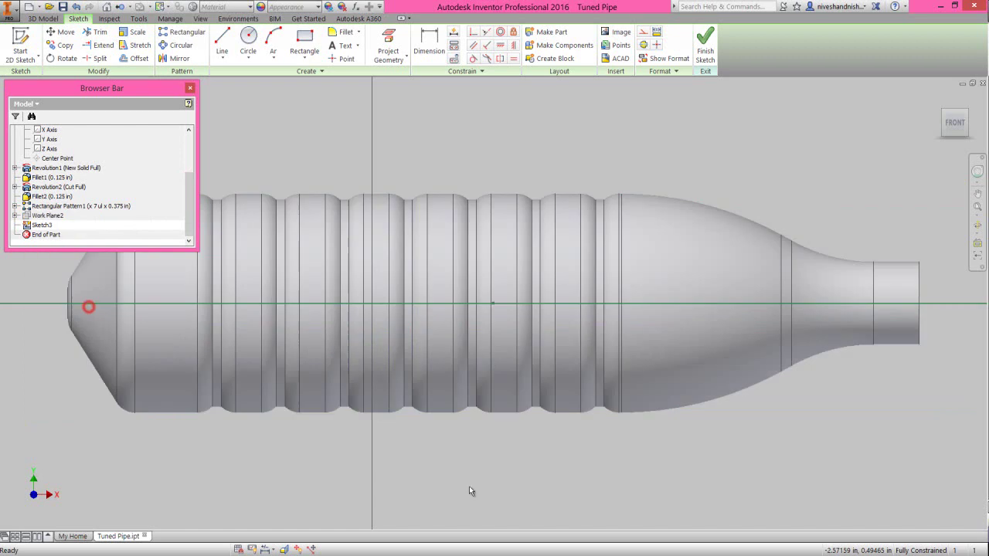
# - Sketch a 0.25 in diameter circle centred on the projected line, over the wide plain cylinder before the first groove
pyautogui.scroll(-2, 500, 459)
pyautogui.click(341, 279)
pyautogui.rightClick(373, 271)
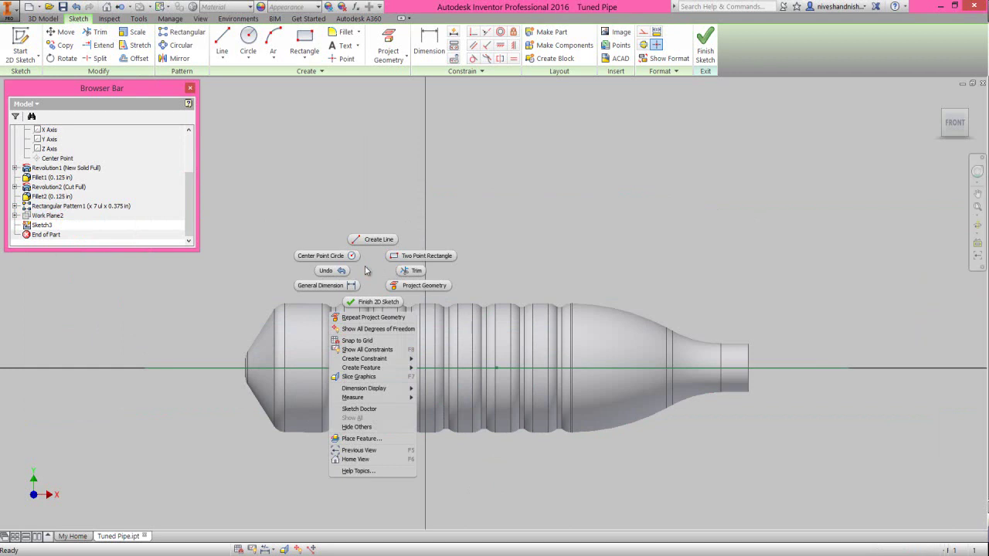
pyautogui.click(352, 255)
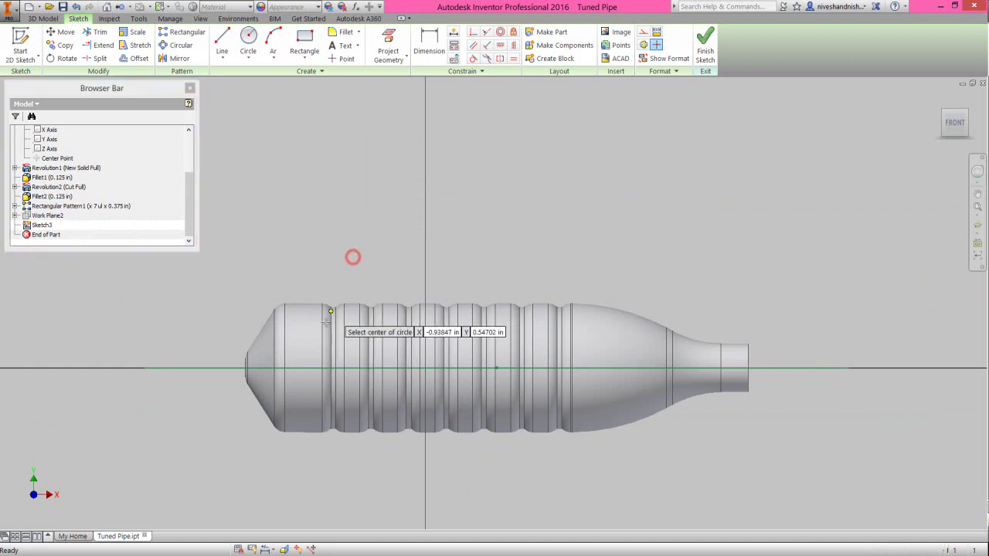
pyautogui.click(304, 367)
pyautogui.write('.2')
pyautogui.write('5')
pyautogui.press('Return')
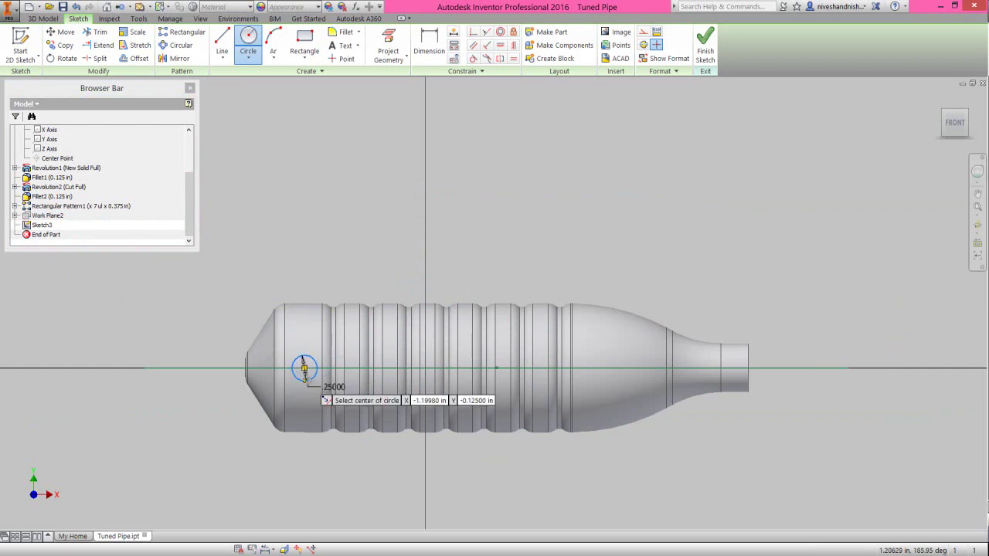
# - Dimension the circle's centre 4.375 in horizontally from the neck's end edge
pyautogui.rightClick(353, 294)
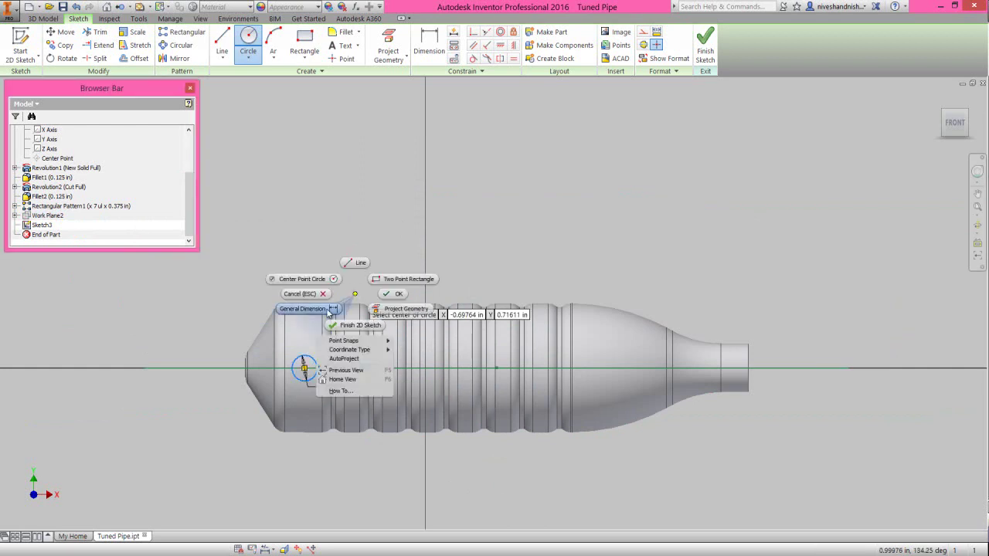
pyautogui.click(328, 312)
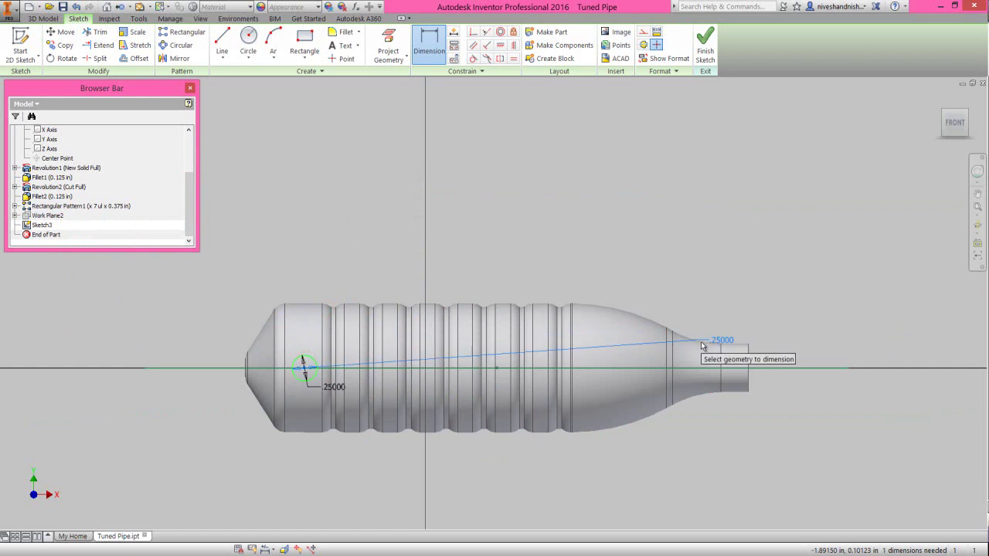
pyautogui.click(748, 363)
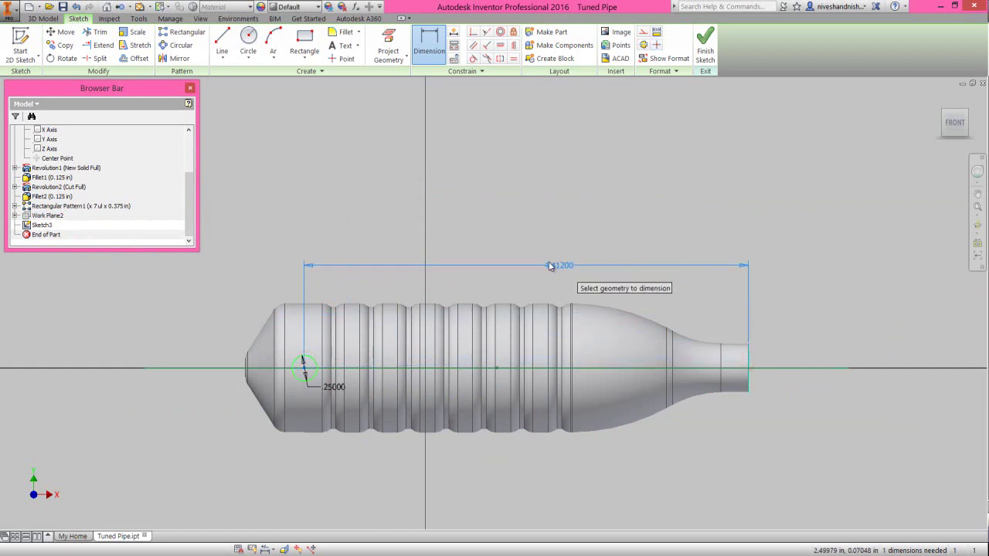
pyautogui.click(535, 260)
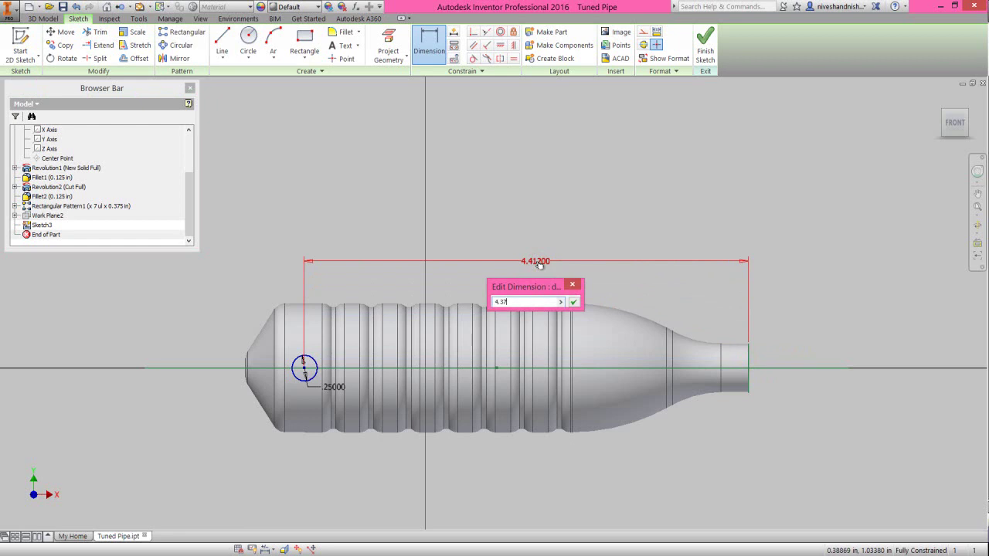
pyautogui.press('Return')
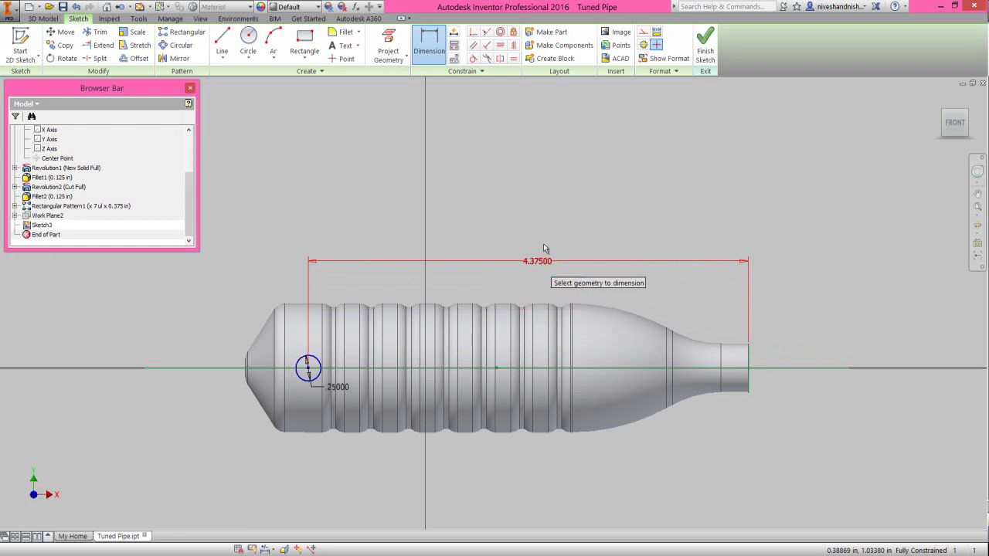
pyautogui.rightClick(597, 190)
pyautogui.click(661, 143)
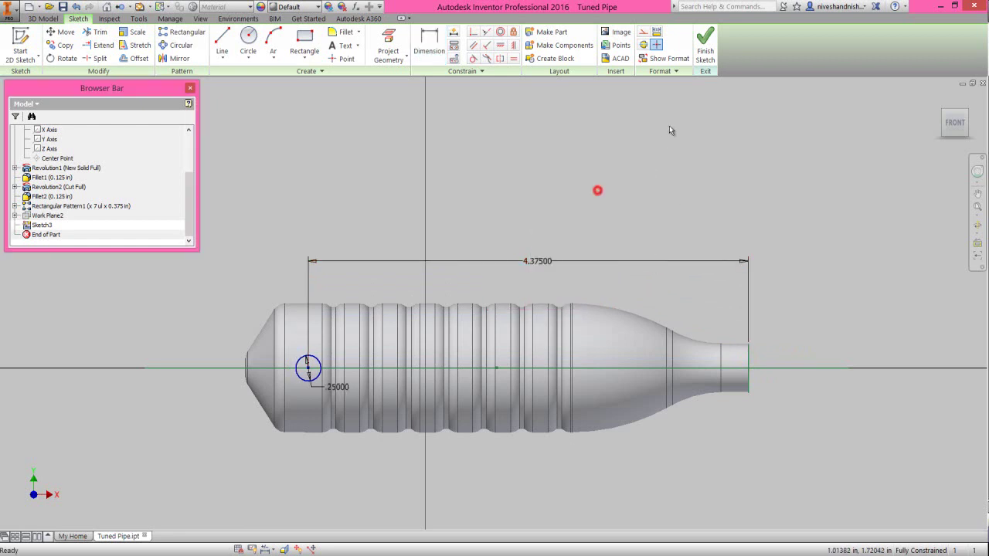
# - Finish the circle sketch and collapse all nodes of the model tree
pyautogui.click(704, 46)
pyautogui.click(743, 171)
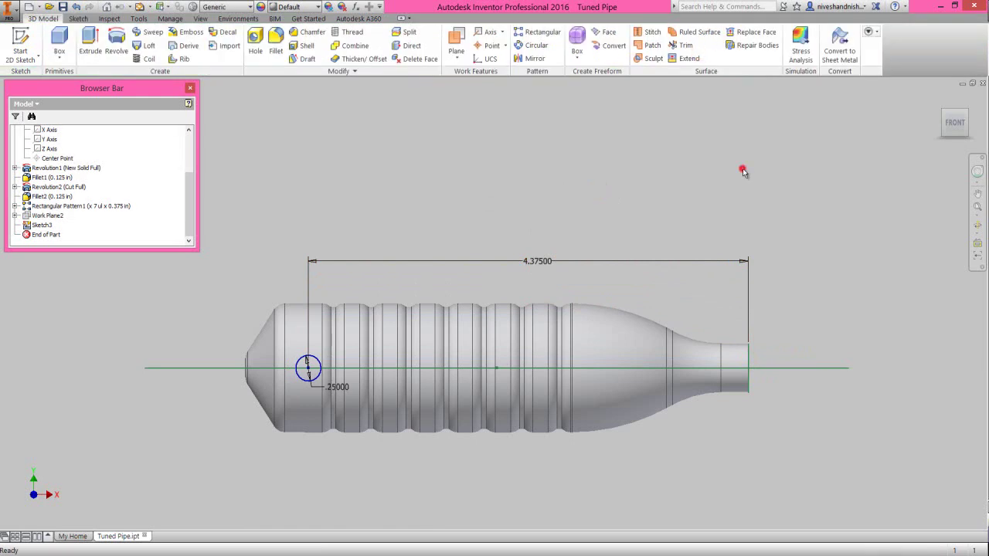
pyautogui.click(943, 114)
pyautogui.click(452, 235)
pyautogui.scroll(-3, 491, 320)
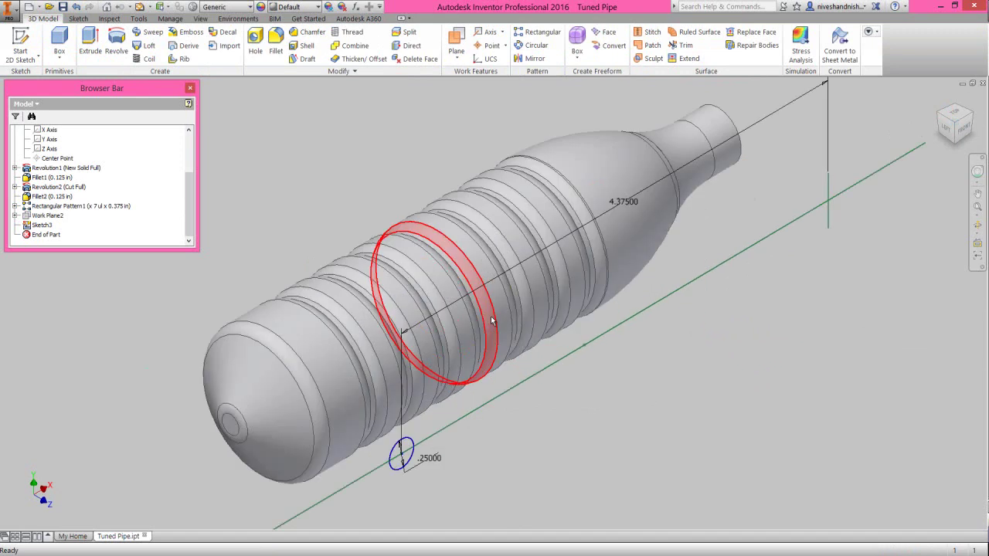
pyautogui.click(505, 419)
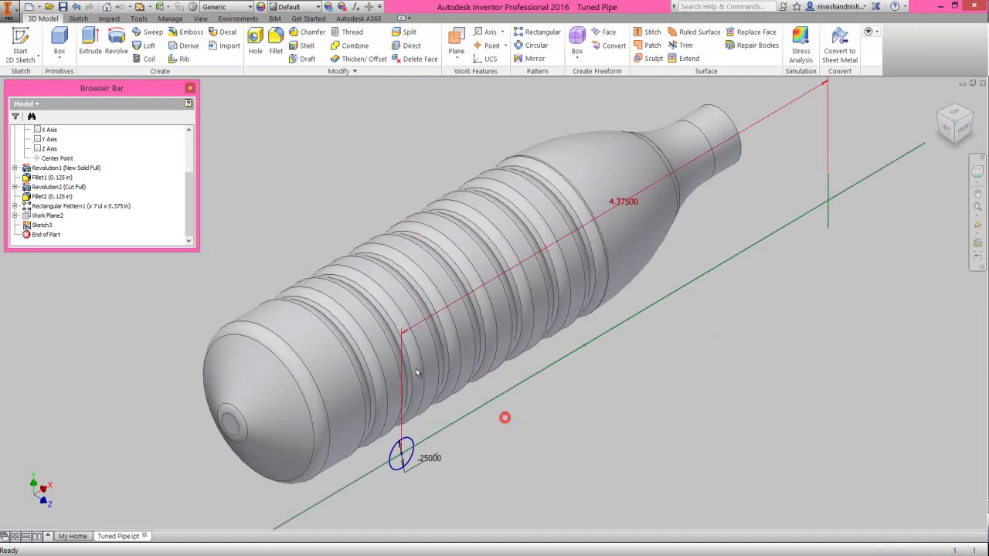
pyautogui.rightClick(153, 179)
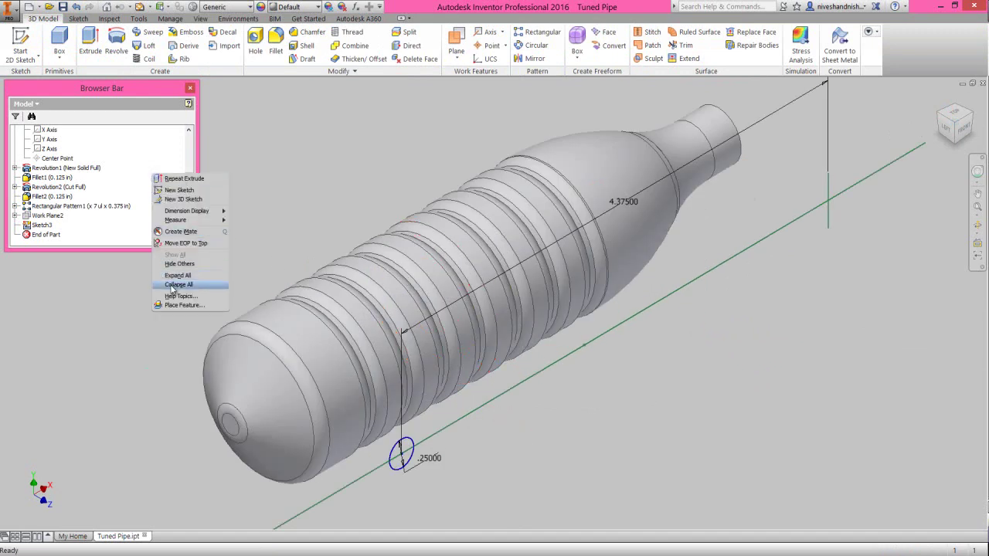
pyautogui.click(172, 284)
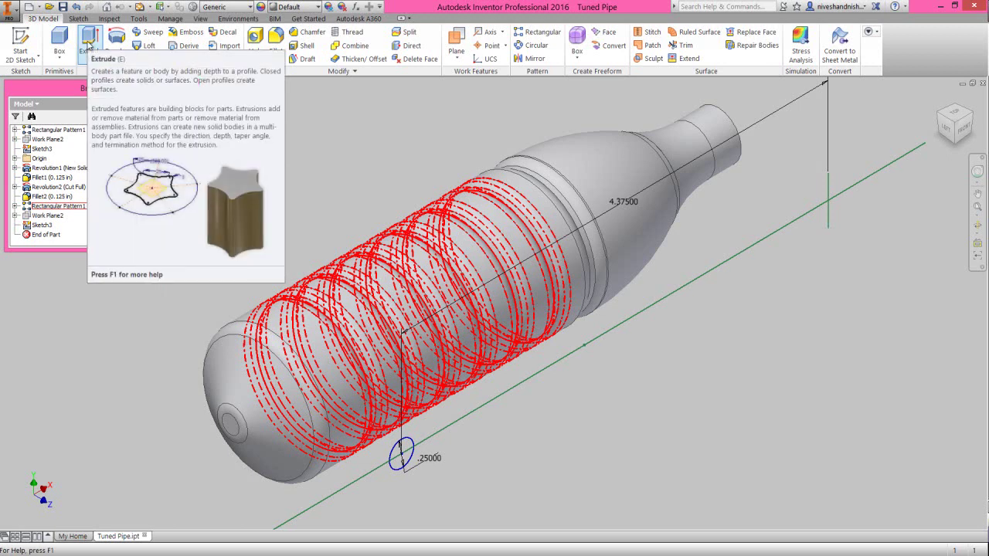
# - Extrude the circle with the To Next extent so it joins the pipe body, and save the part
pyautogui.click(89, 45)
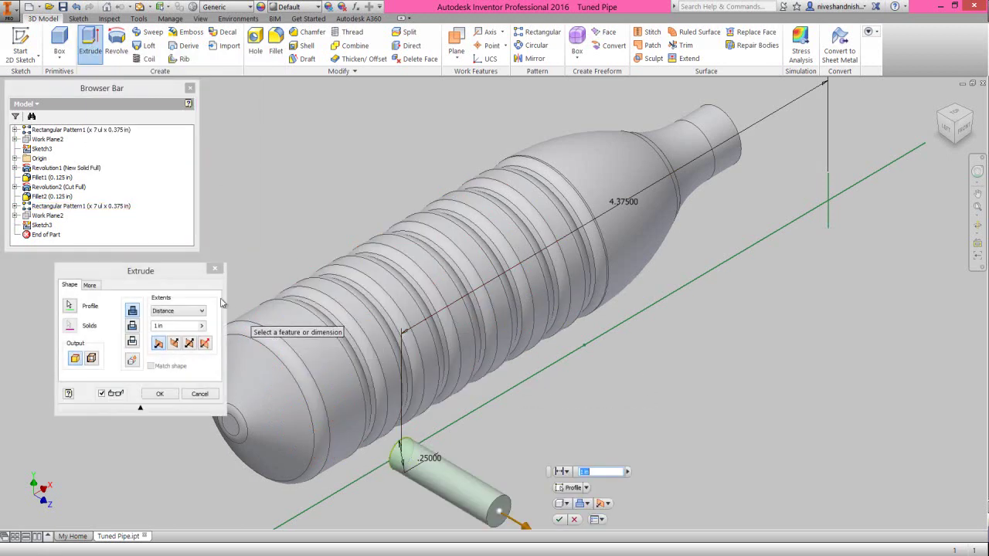
pyautogui.click(187, 275)
pyautogui.click(181, 312)
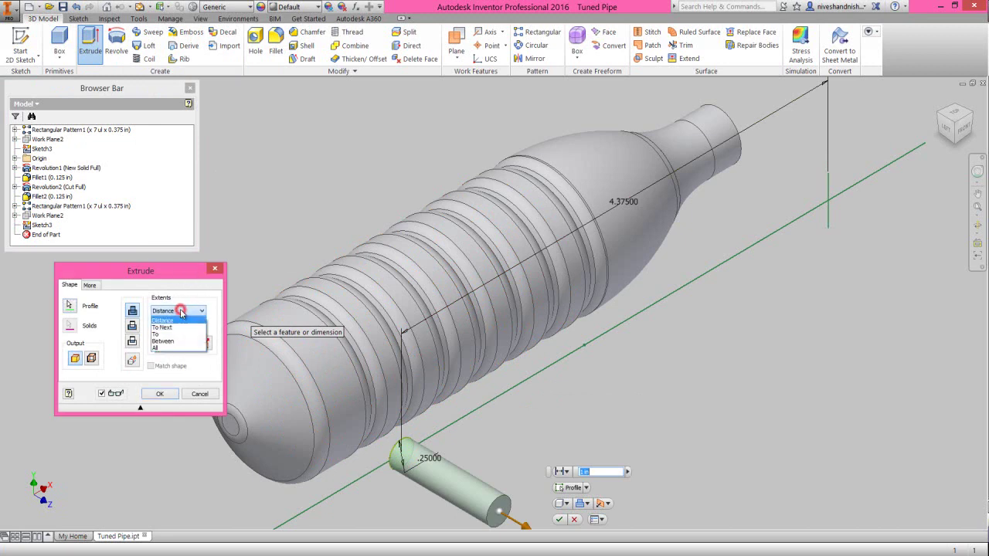
pyautogui.click(179, 326)
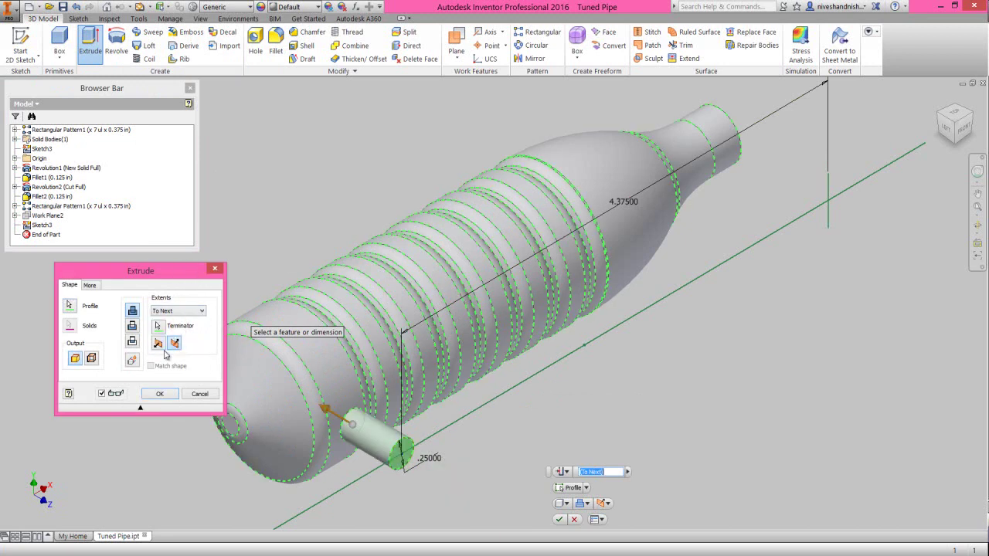
pyautogui.click(160, 395)
pyautogui.click(161, 433)
pyautogui.click(63, 6)
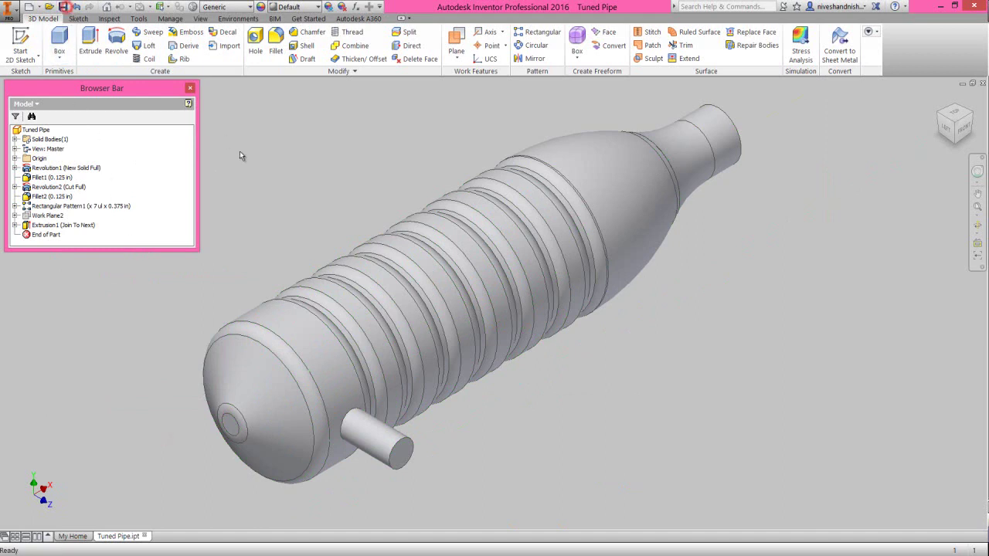
pyautogui.click(278, 197)
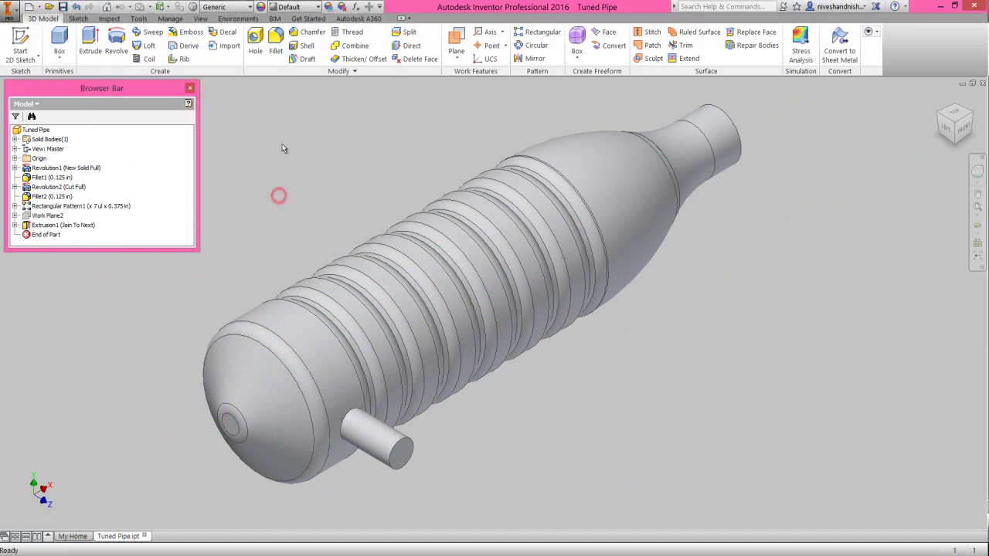
# - Shell the part with a 0.024 in thickness, removing the end faces of the small side tube and the neck
pyautogui.click(307, 46)
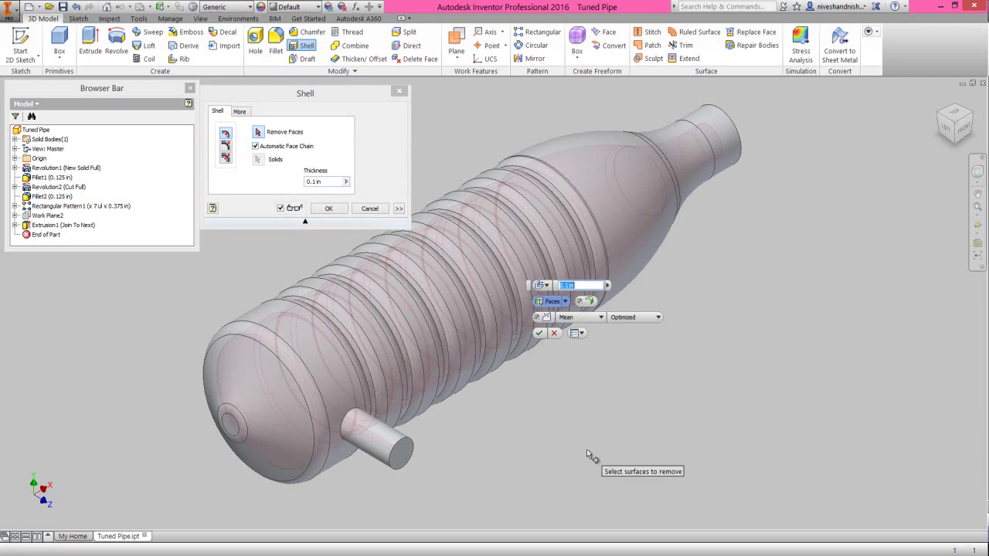
pyautogui.click(397, 451)
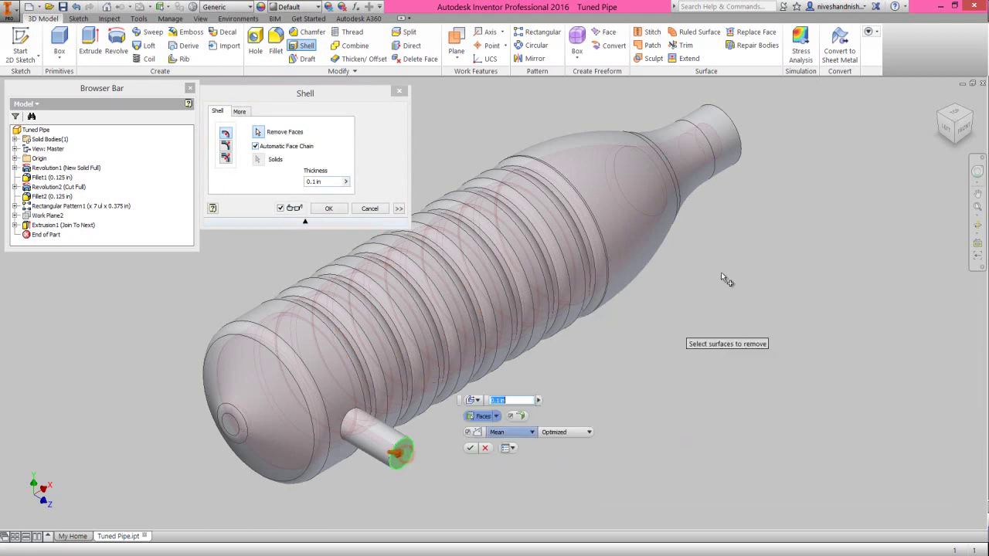
pyautogui.click(972, 114)
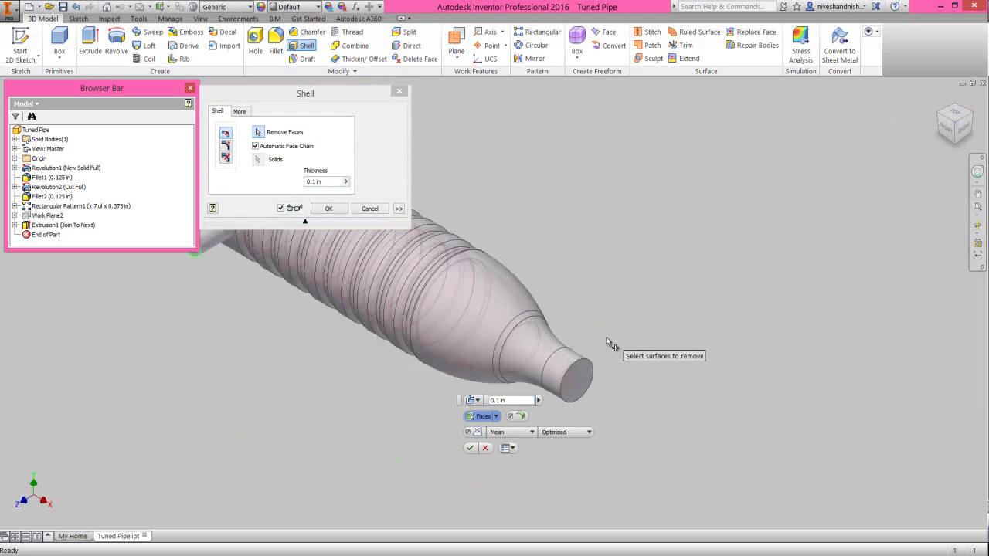
pyautogui.click(571, 374)
pyautogui.click(323, 101)
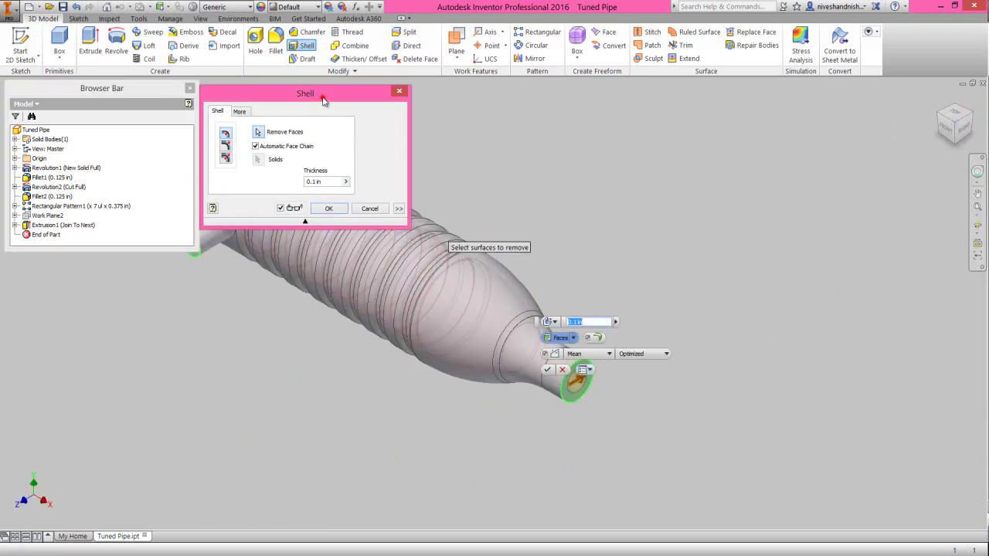
pyautogui.click(338, 181)
pyautogui.write('.024')
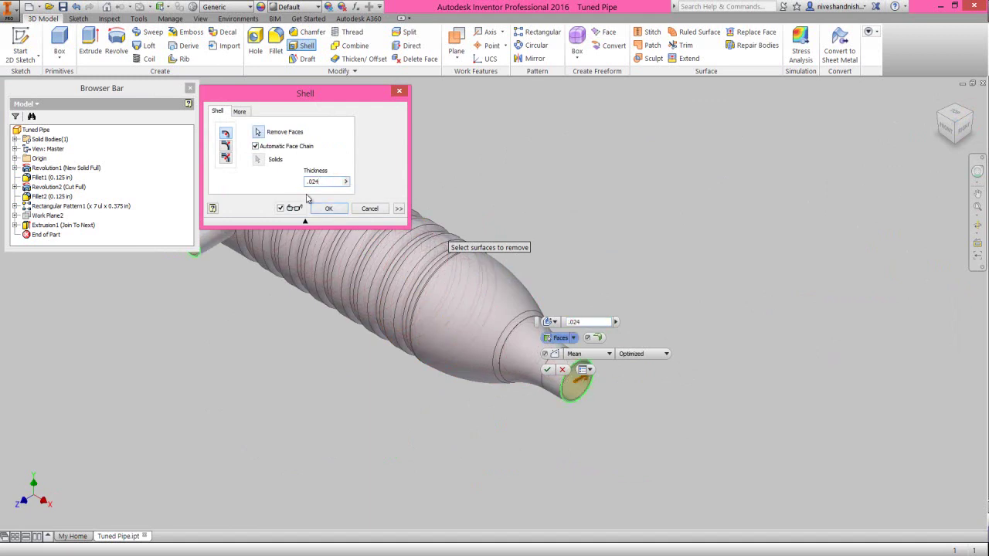
pyautogui.click(327, 210)
pyautogui.click(576, 167)
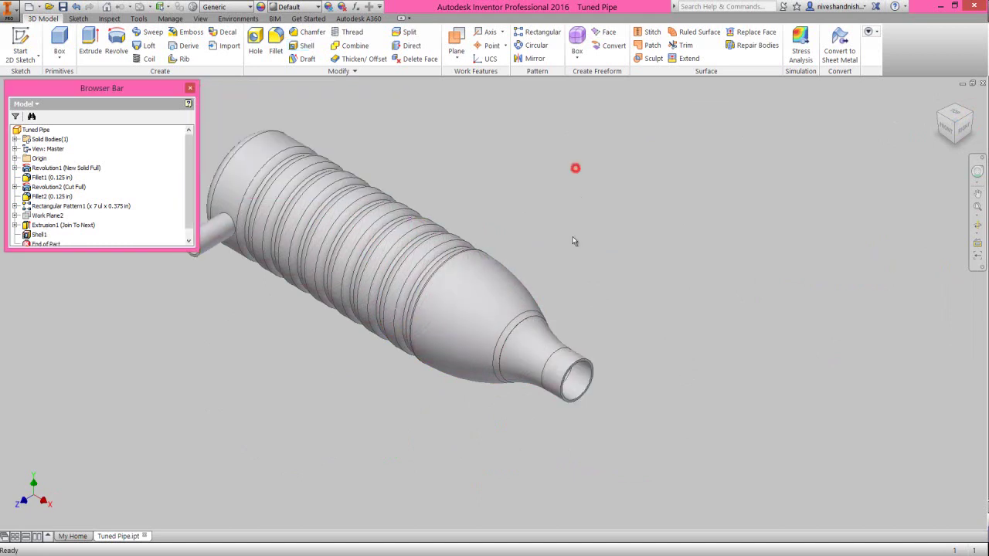
# - Show a half section view of the shelled pipe, cut along the origin XZ plane
pyautogui.scroll(-3, 407, 234)
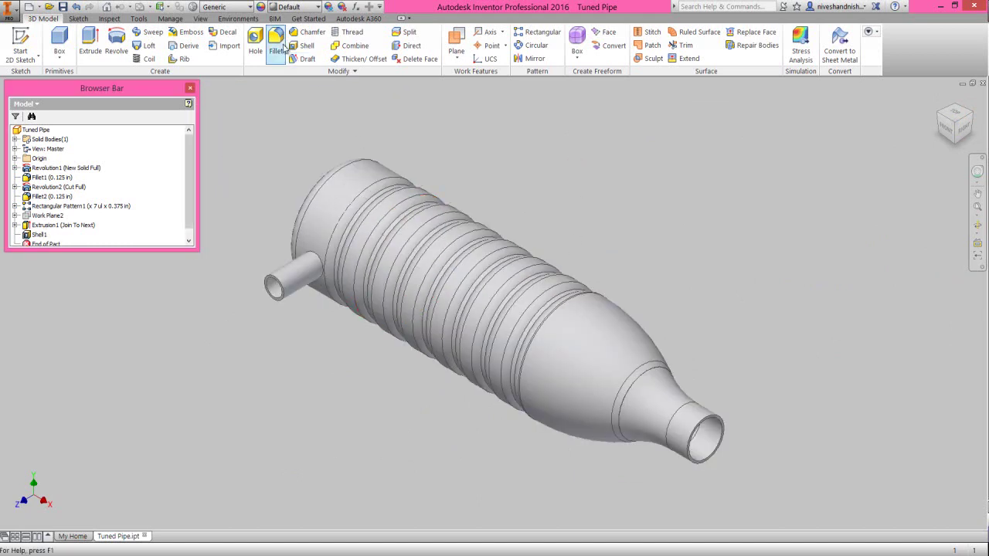
pyautogui.click(204, 21)
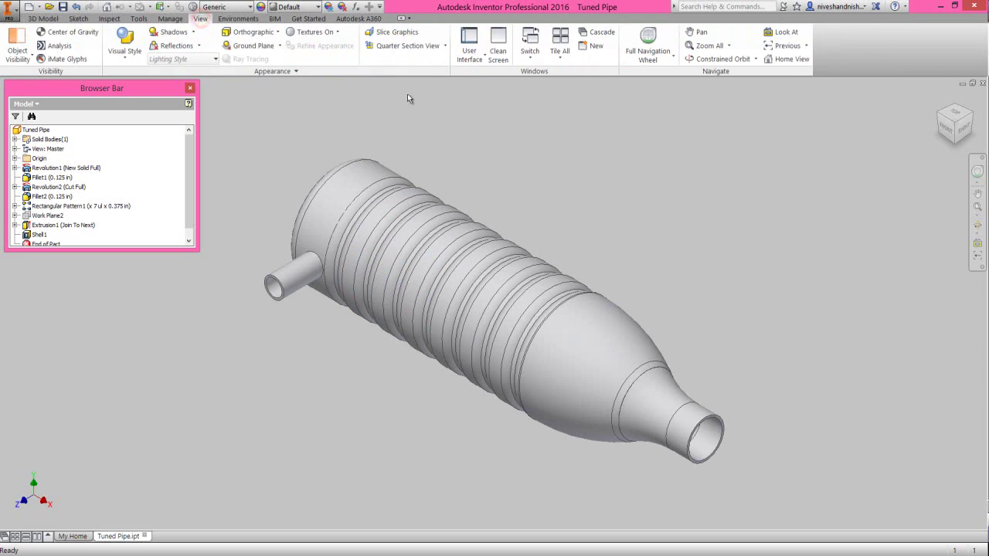
pyautogui.click(444, 46)
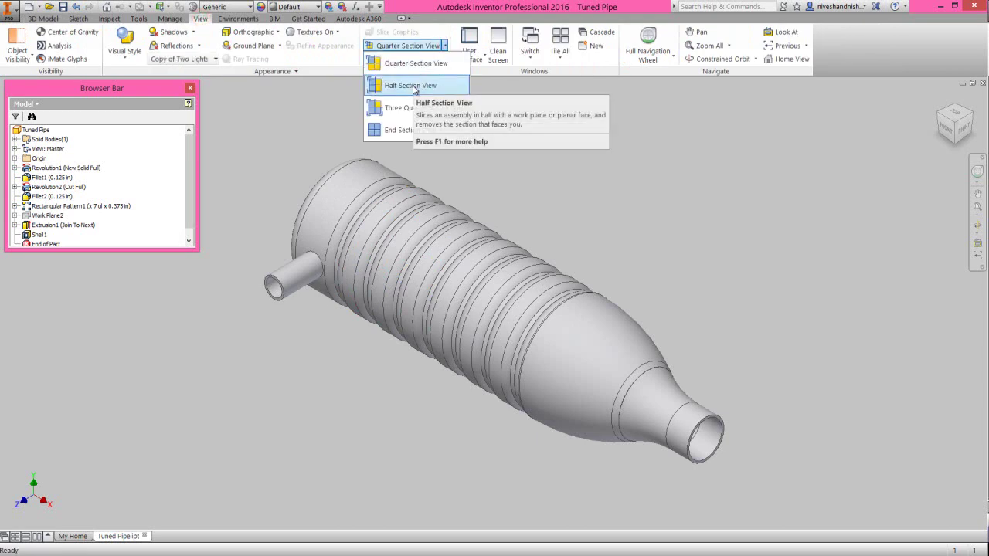
pyautogui.click(411, 86)
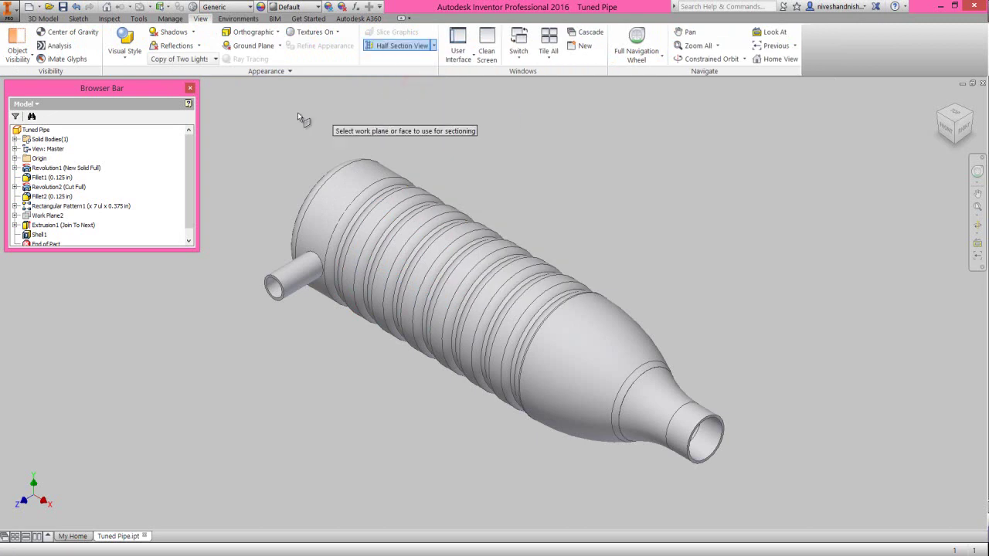
pyautogui.click(15, 158)
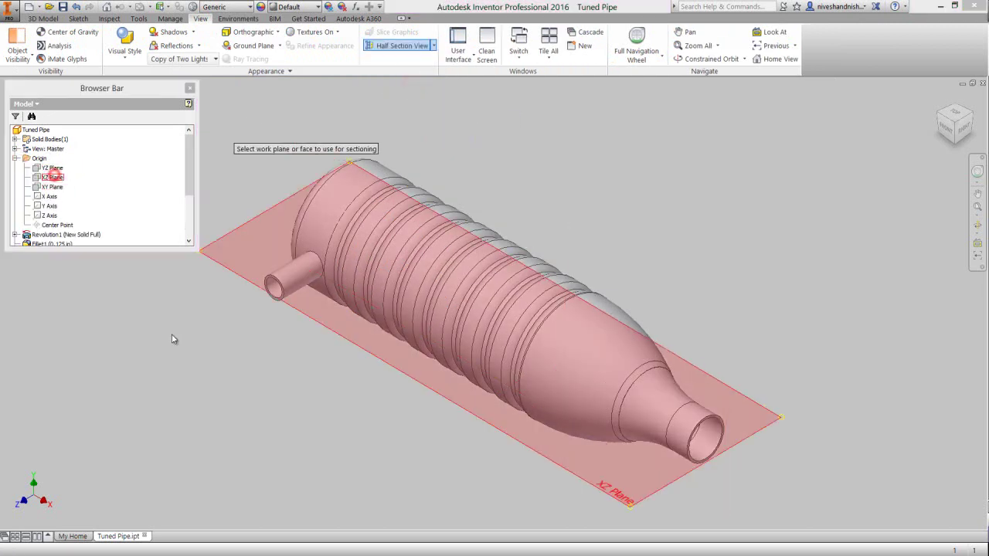
pyautogui.click(55, 177)
pyautogui.click(503, 272)
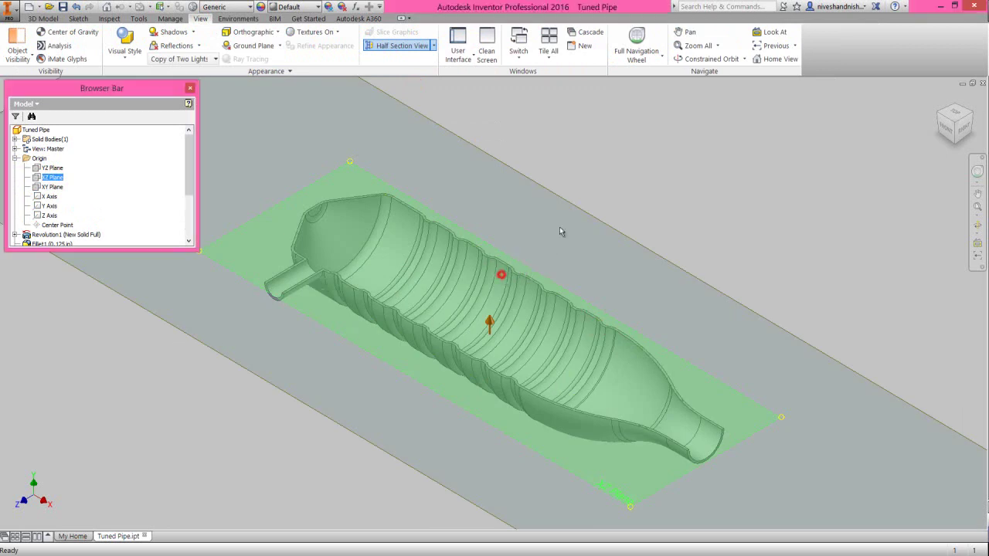
# - Examine the sectioned pipe's interior and wall from the top view, rotated so the pipe lies horizontally with its neck pointing right
pyautogui.click(955, 114)
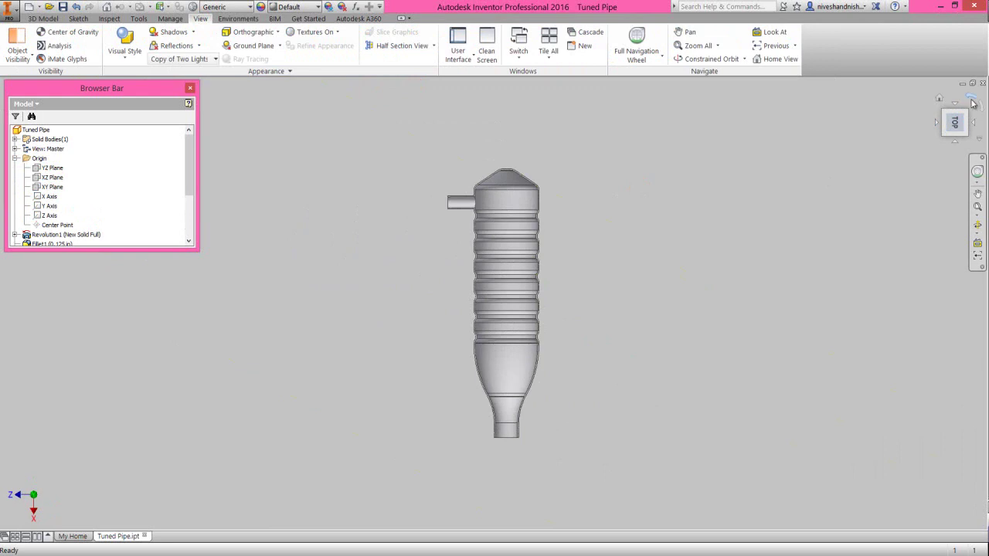
pyautogui.click(973, 103)
pyautogui.scroll(5, 471, 281)
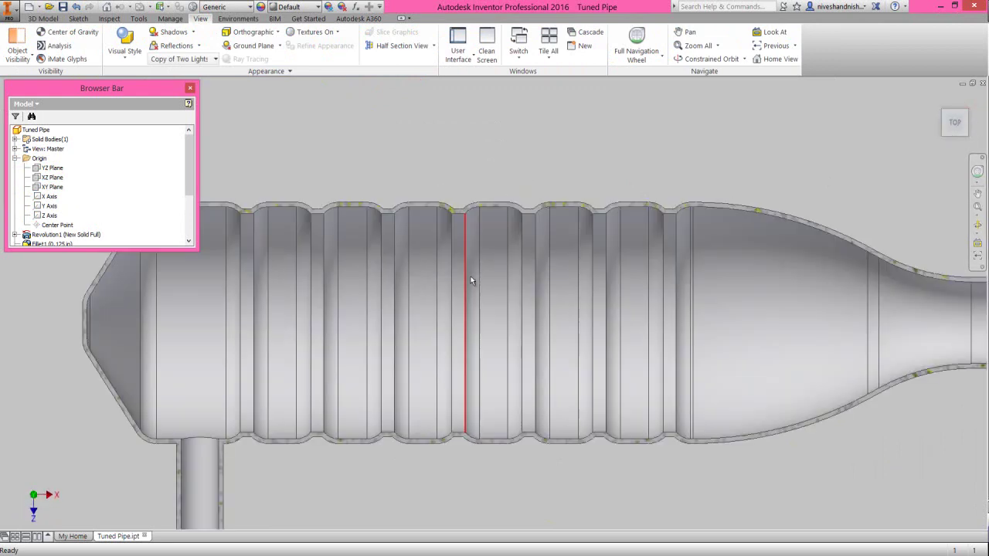
pyautogui.scroll(-3, 470, 274)
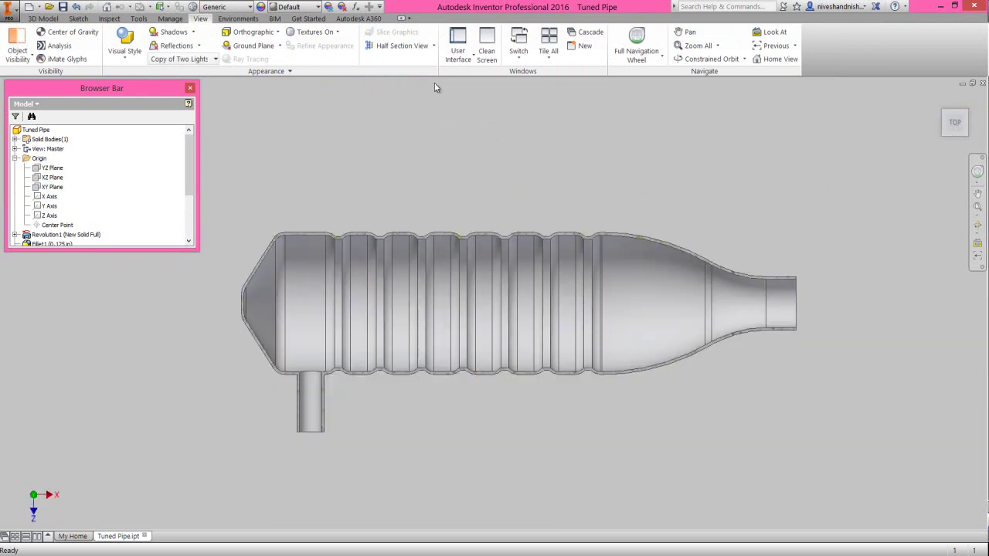
# - End the section view and return the whole pipe to the home view
pyautogui.click(434, 46)
pyautogui.click(423, 128)
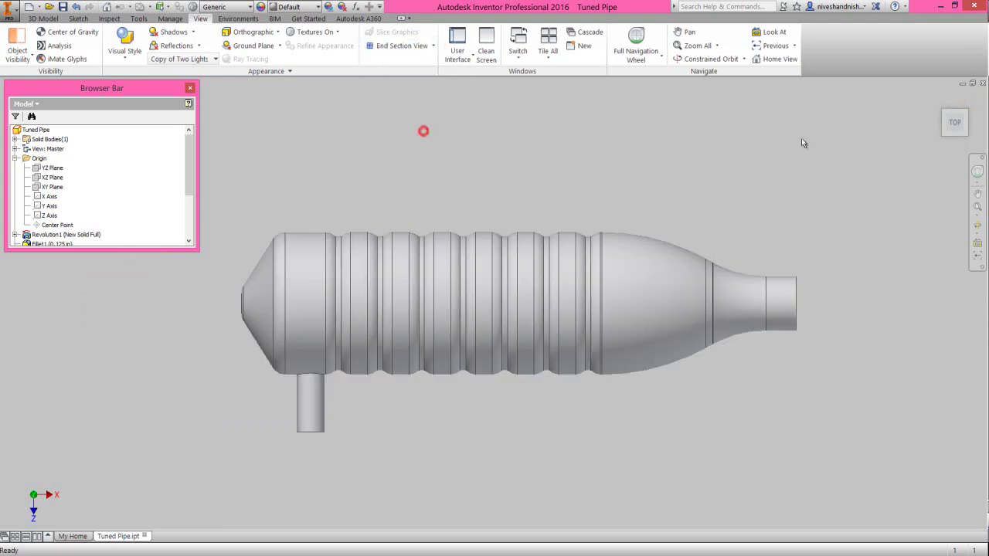
pyautogui.click(939, 101)
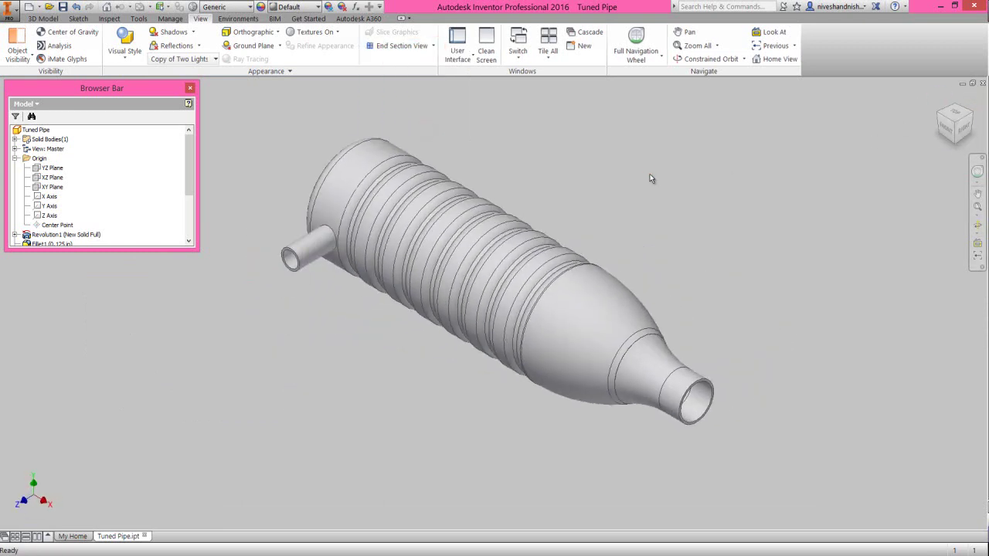
# - Collapse all nodes of the model tree and bring back the 3D modelling tools
pyautogui.rightClick(107, 177)
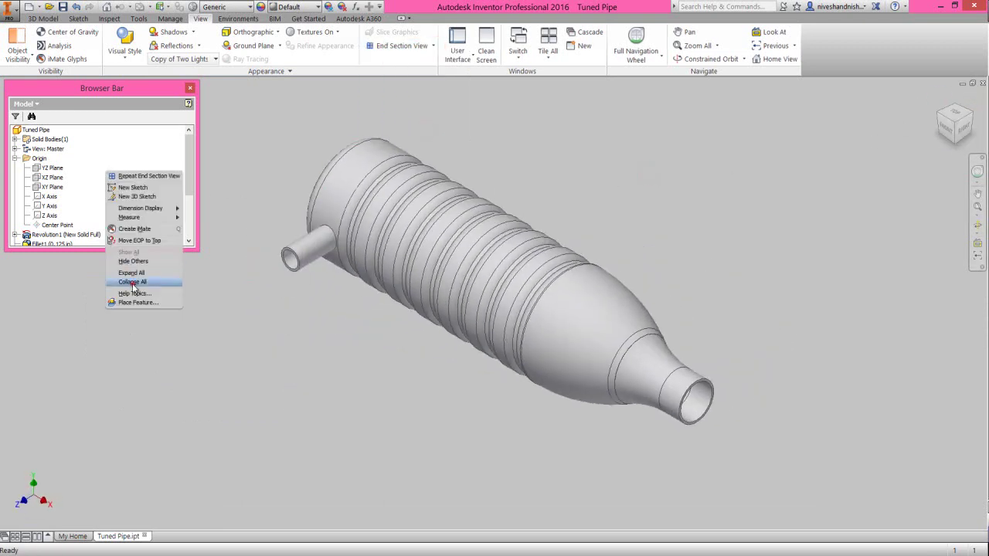
pyautogui.click(132, 282)
pyautogui.click(42, 18)
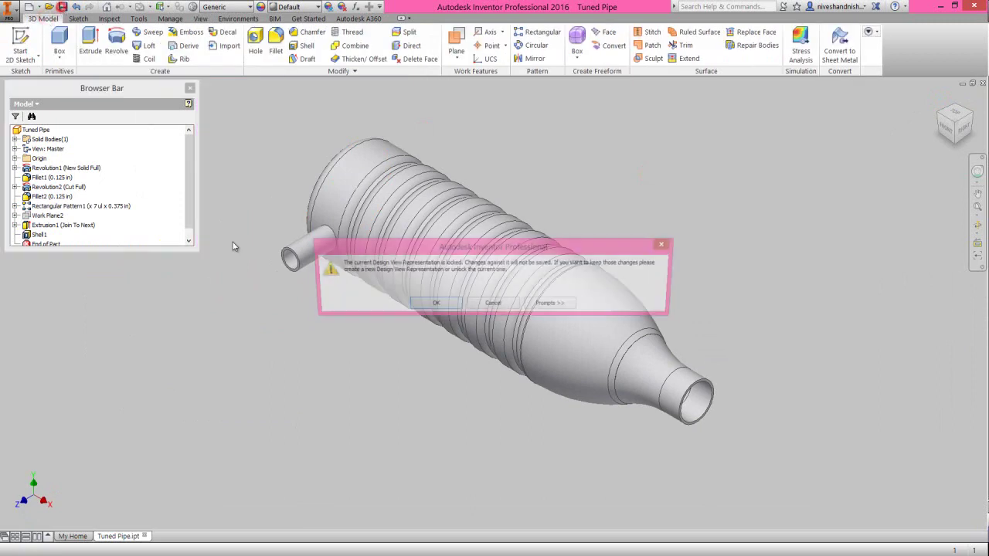